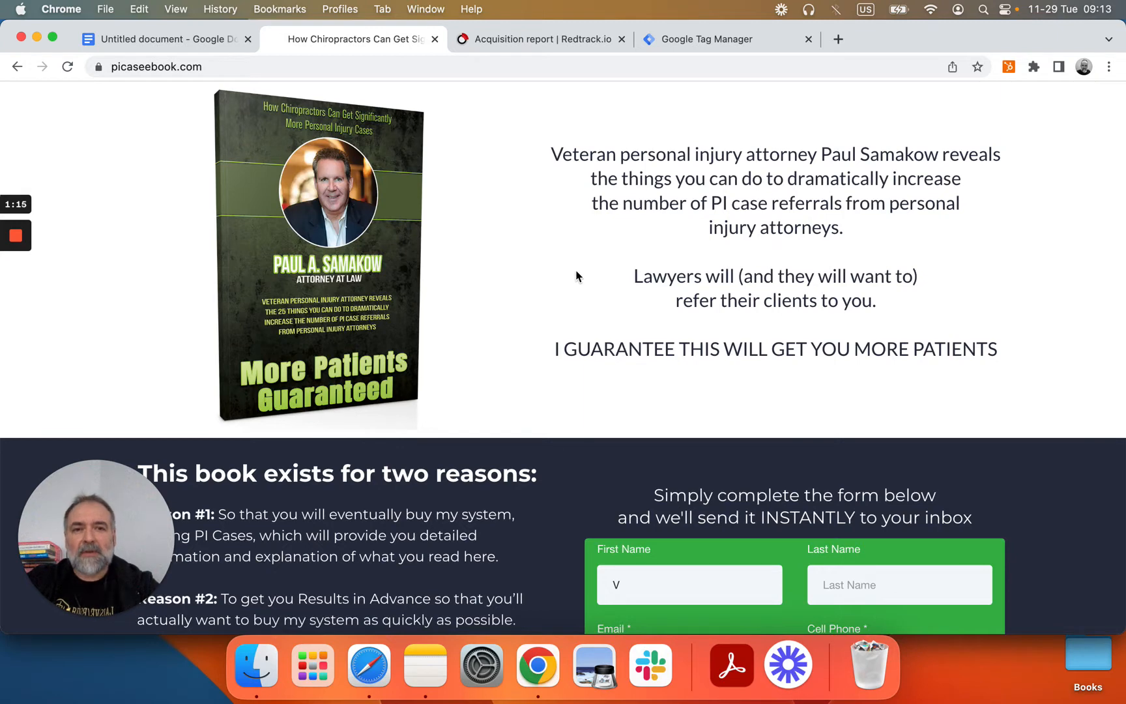
# Step: Scroll the picaseebook.com form down to the Email, Cell Phone fields and submit button
pyautogui.scroll(-3, 576, 275)
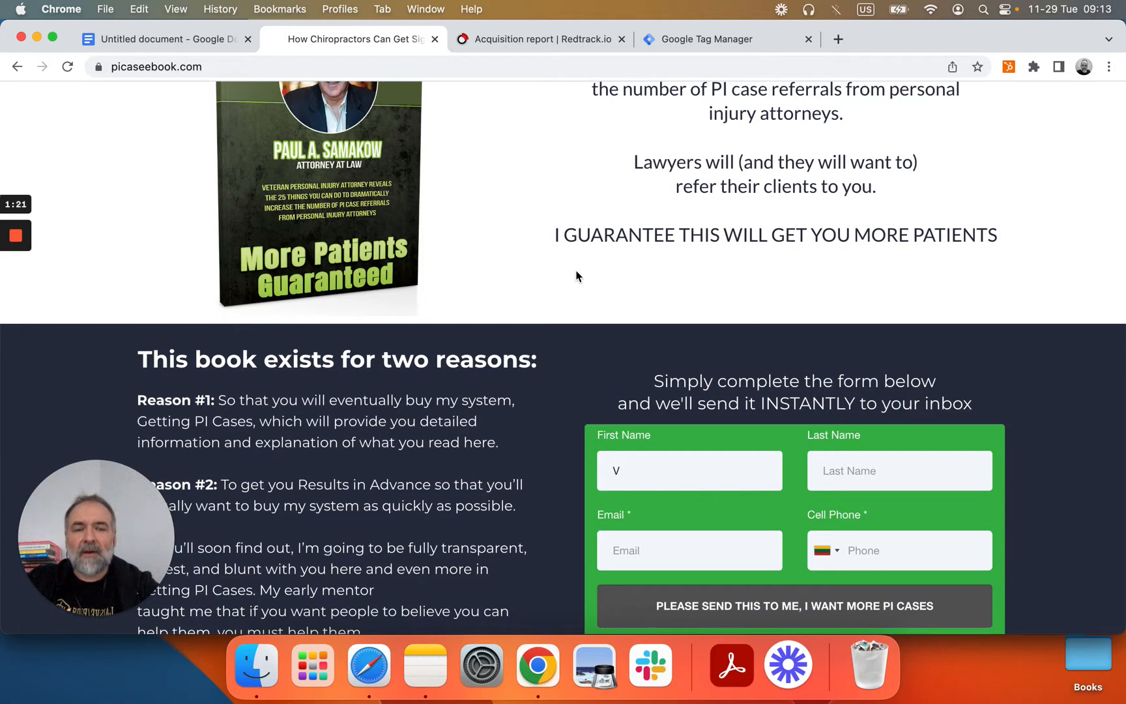
# Step: Fill First Name, Last Name and Email from Chrome's saved autofill suggestions
pyautogui.click(637, 477)
pyautogui.click(691, 511)
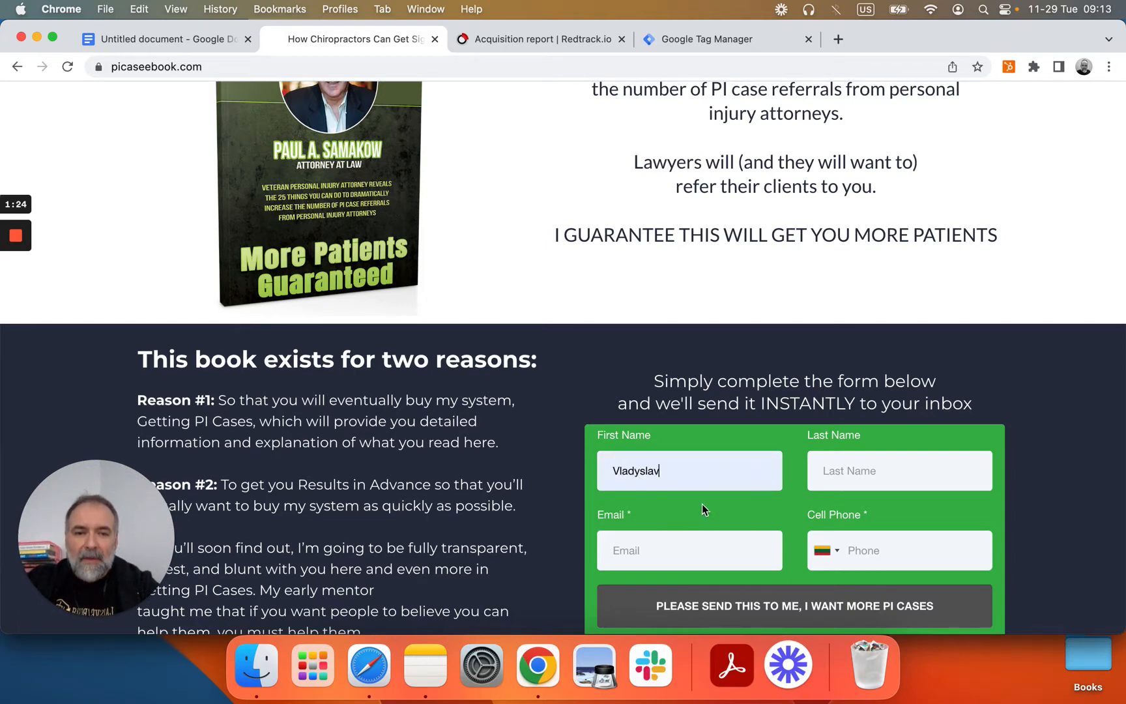
pyautogui.click(828, 480)
pyautogui.click(910, 520)
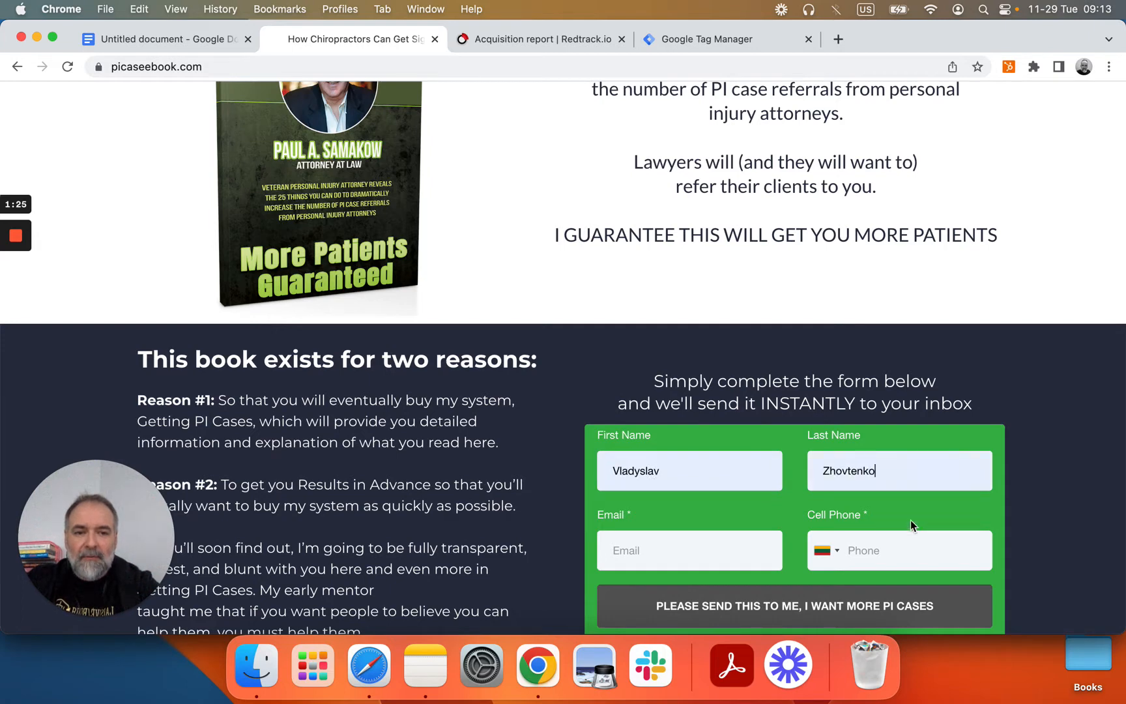
pyautogui.click(680, 551)
pyautogui.click(703, 483)
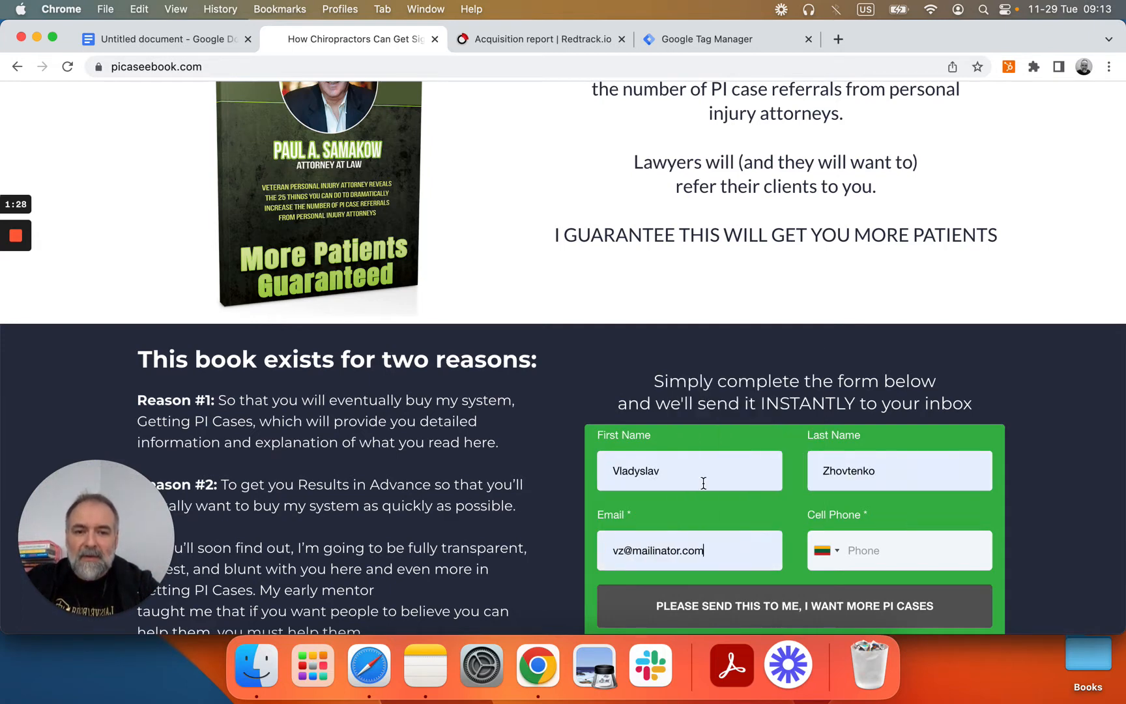
# Step: Enter the lead's cell phone number and submit with 'PLEASE SEND THIS TO ME'
pyautogui.click(870, 554)
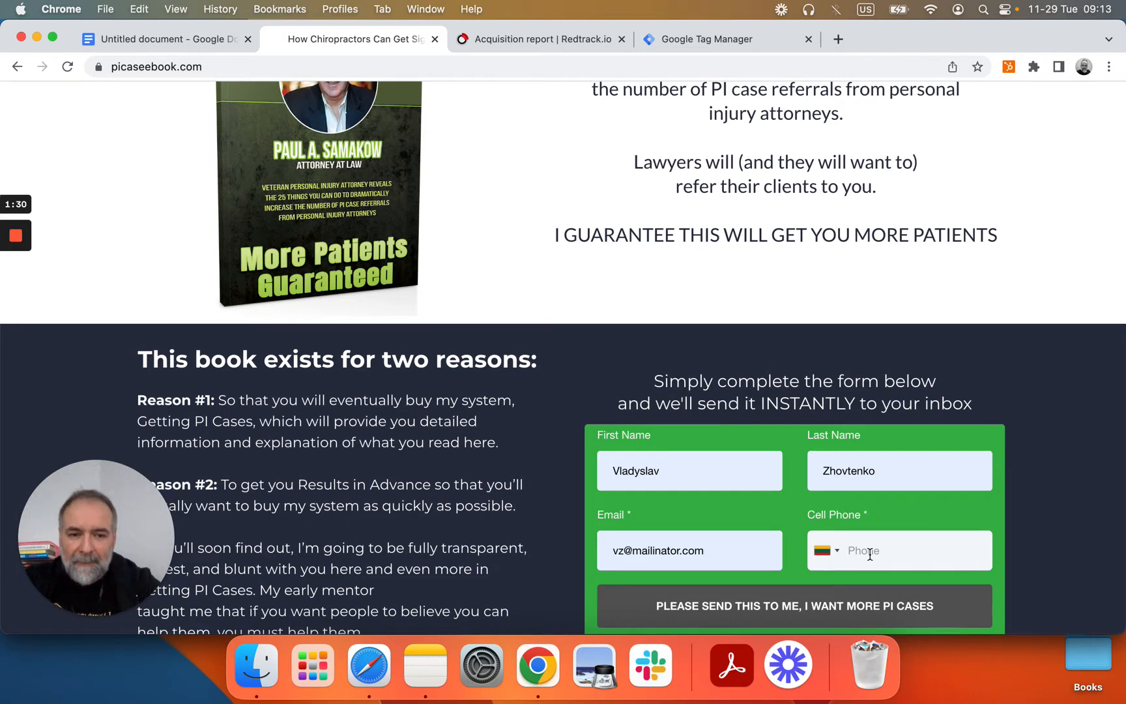
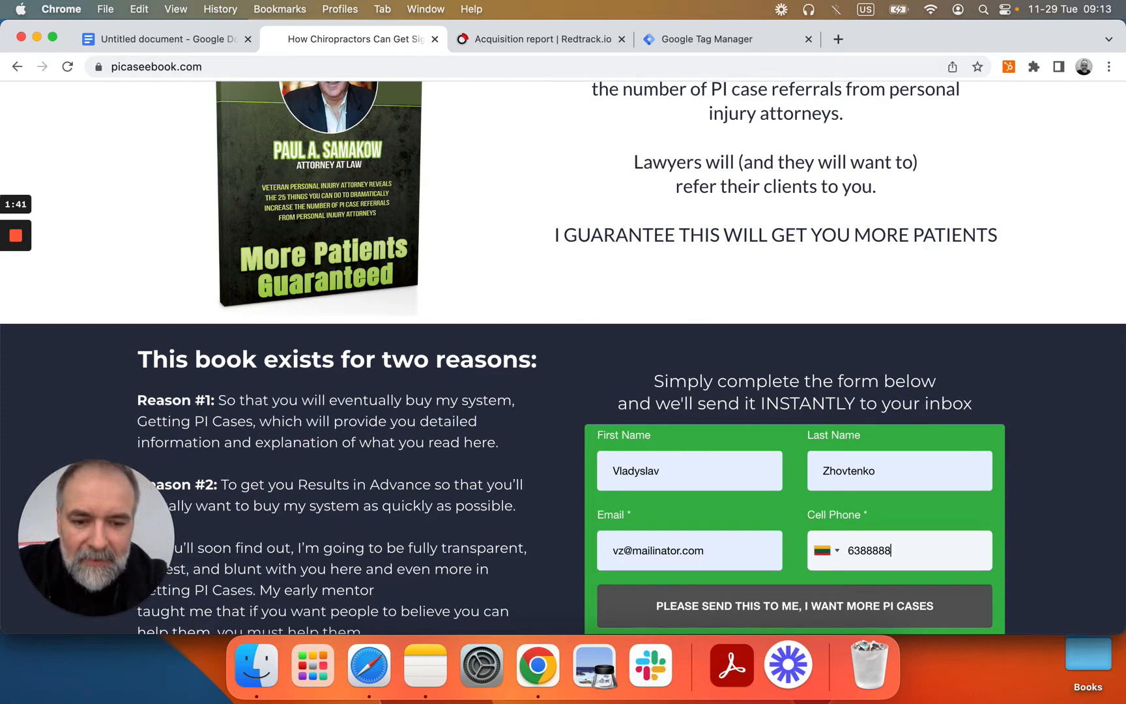
pyautogui.scroll(-2, 564, 359)
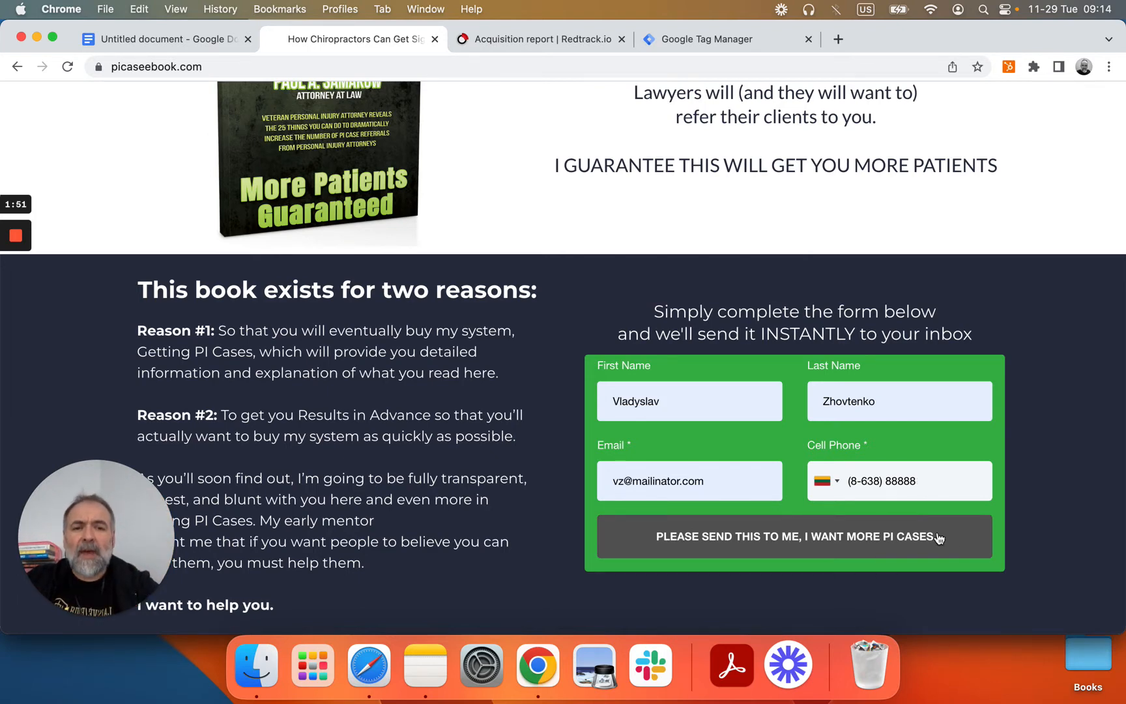
pyautogui.click(801, 546)
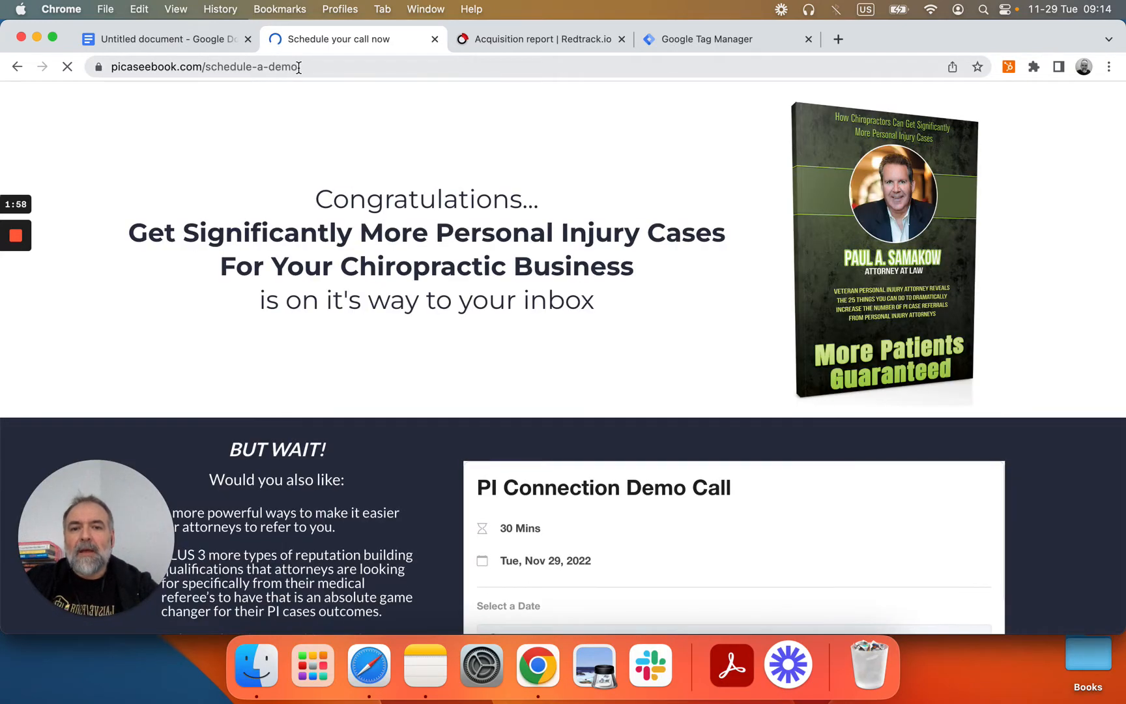
# Step: Look over the demo-call booking calendar, then return to the Acquisition report | Redtrack.io tab
pyautogui.scroll(-5, 531, 277)
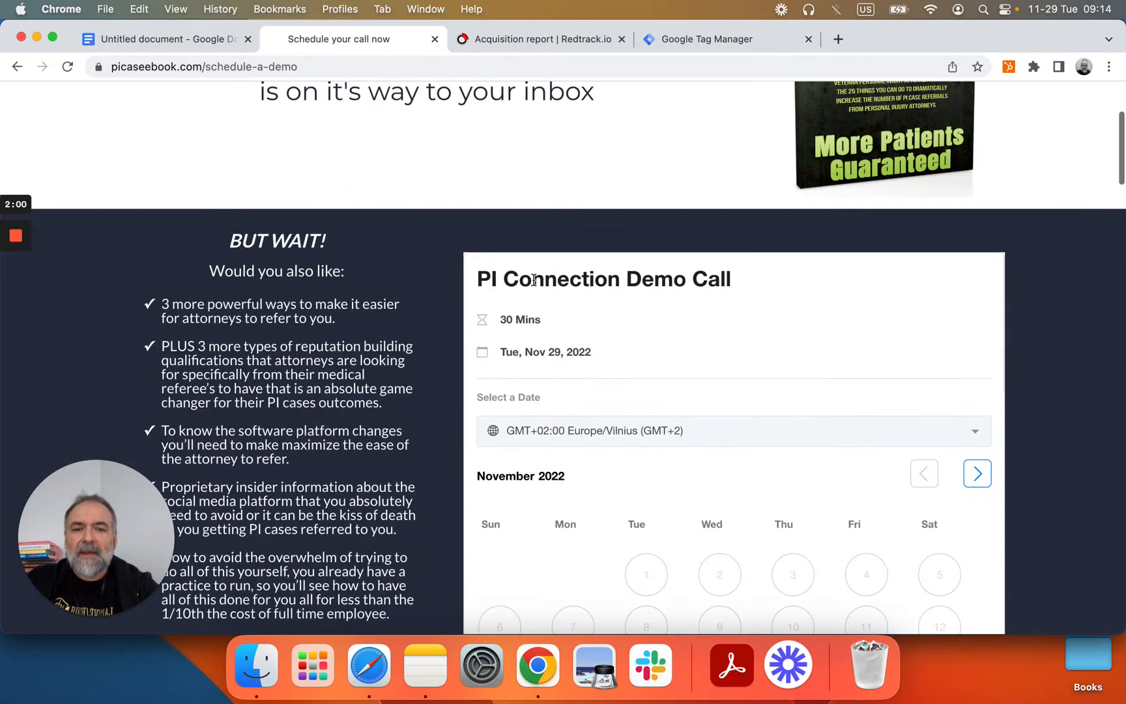
pyautogui.scroll(3, 533, 280)
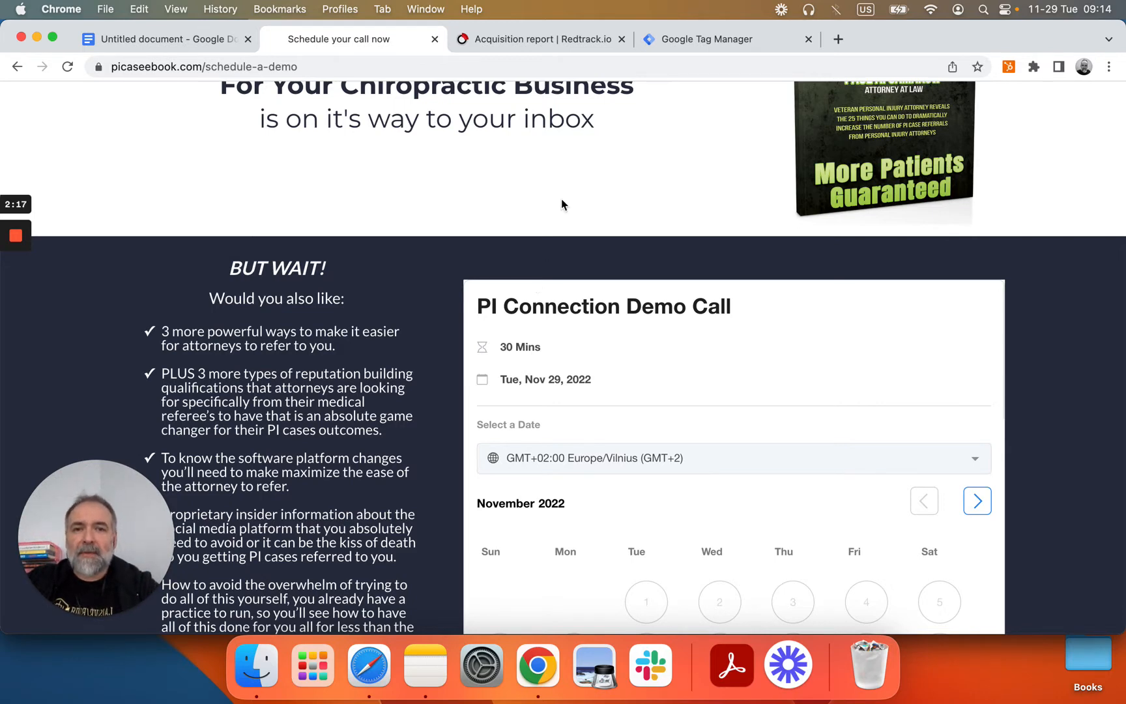
pyautogui.click(545, 41)
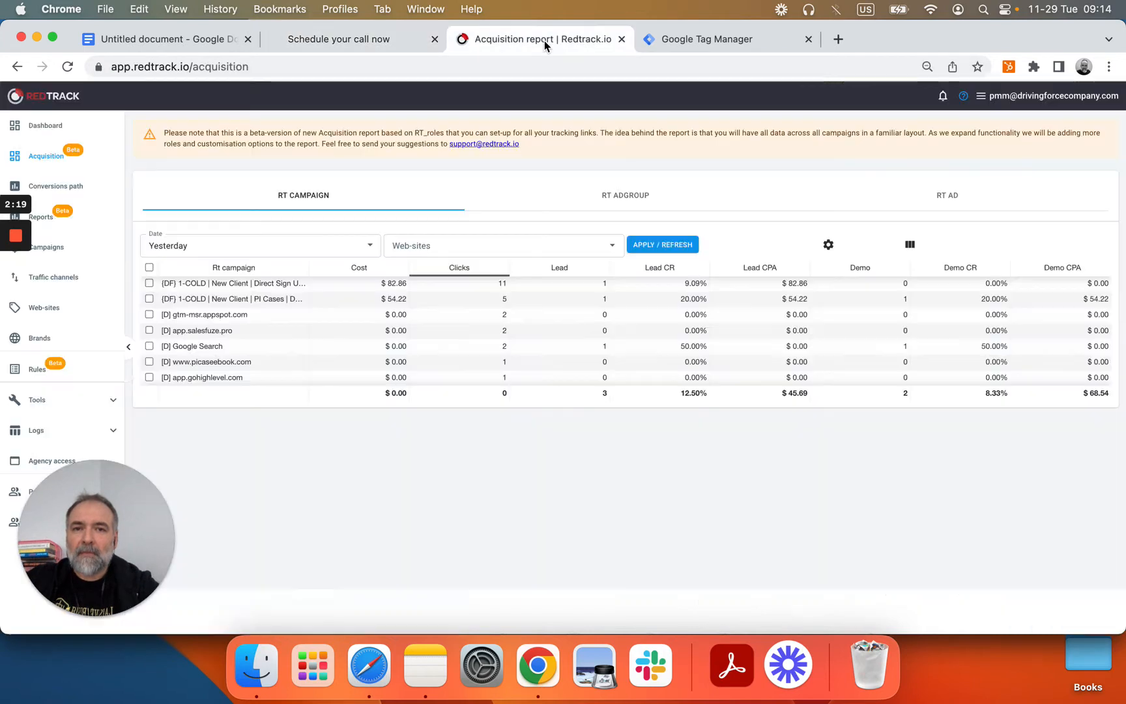
# Step: On the Dashboard, set the second metric to Lead and the third to Demo, then refresh
pyautogui.click(43, 133)
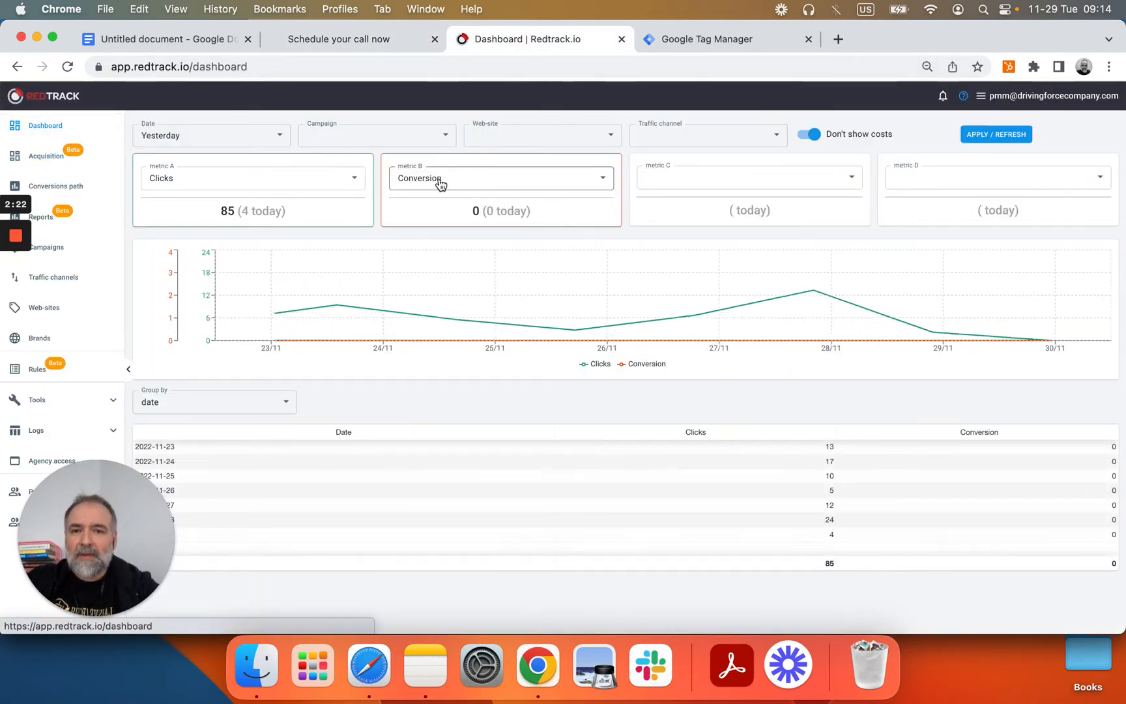
pyautogui.click(430, 182)
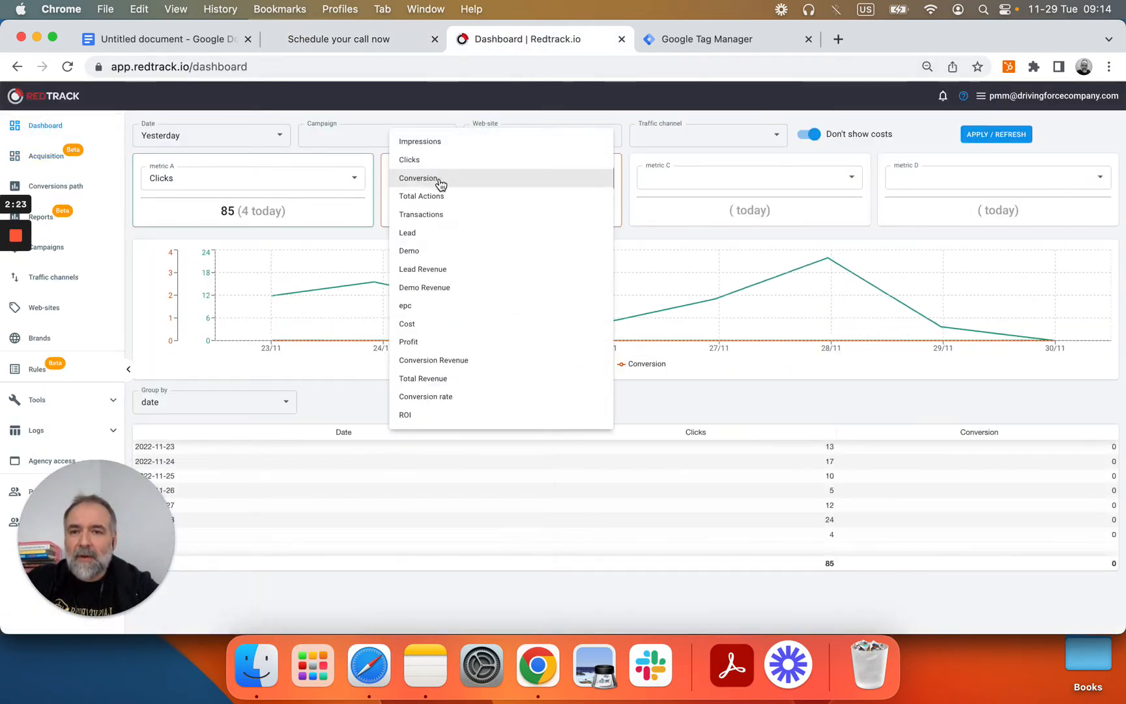
pyautogui.click(430, 233)
pyautogui.click(692, 182)
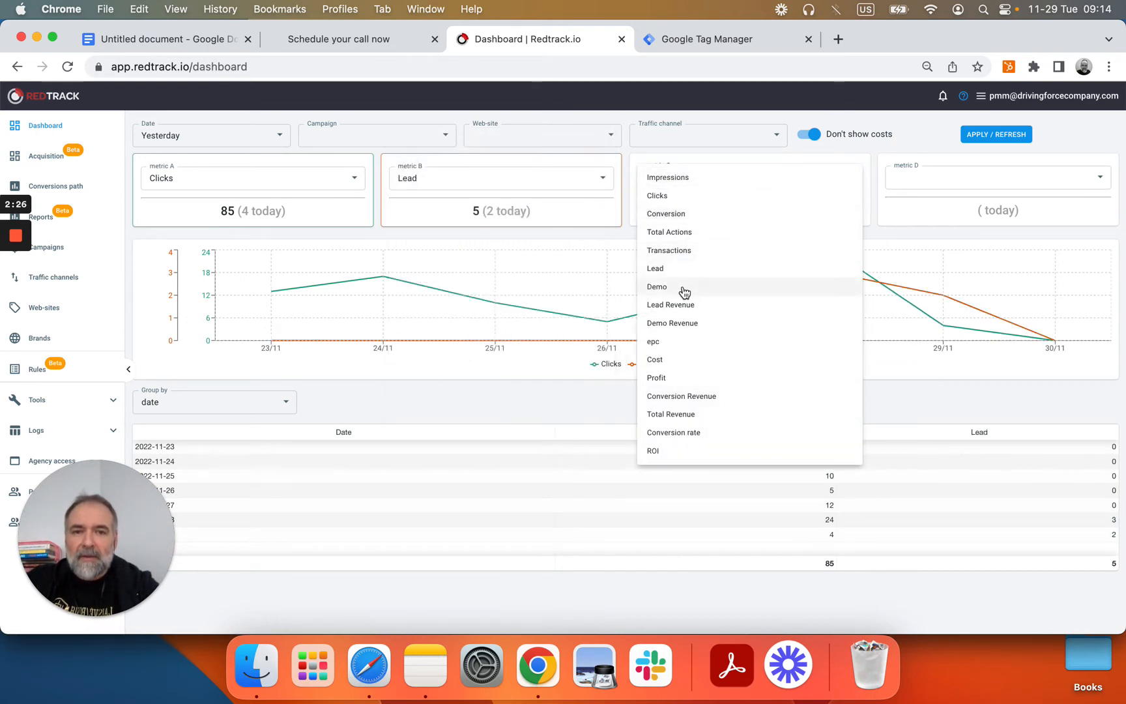
pyautogui.click(657, 287)
pyautogui.click(988, 135)
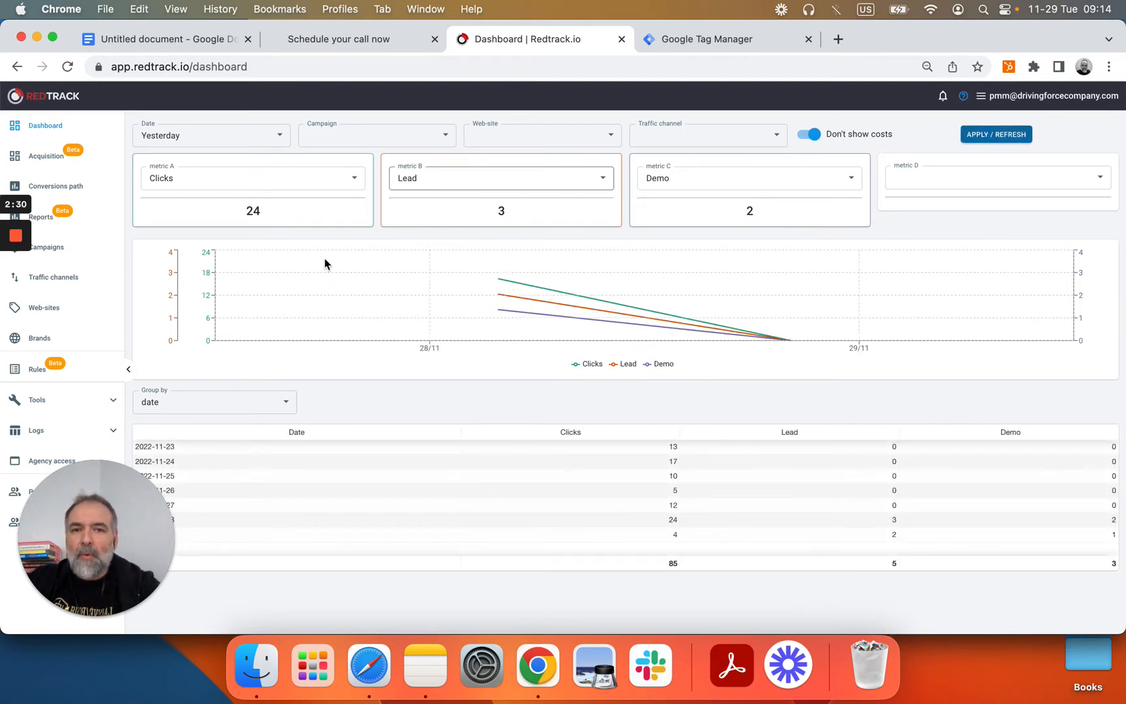
# Step: Change the Dashboard date range to Last 7 days and reload the figures
pyautogui.click(266, 138)
pyautogui.click(222, 190)
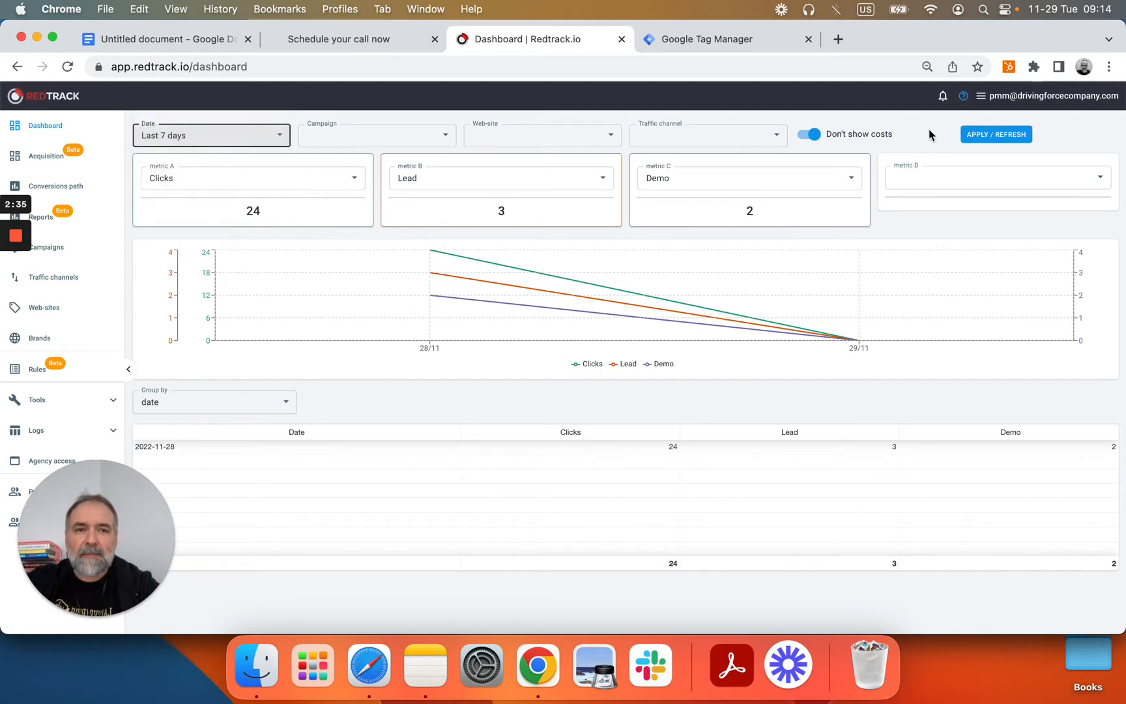
pyautogui.click(976, 134)
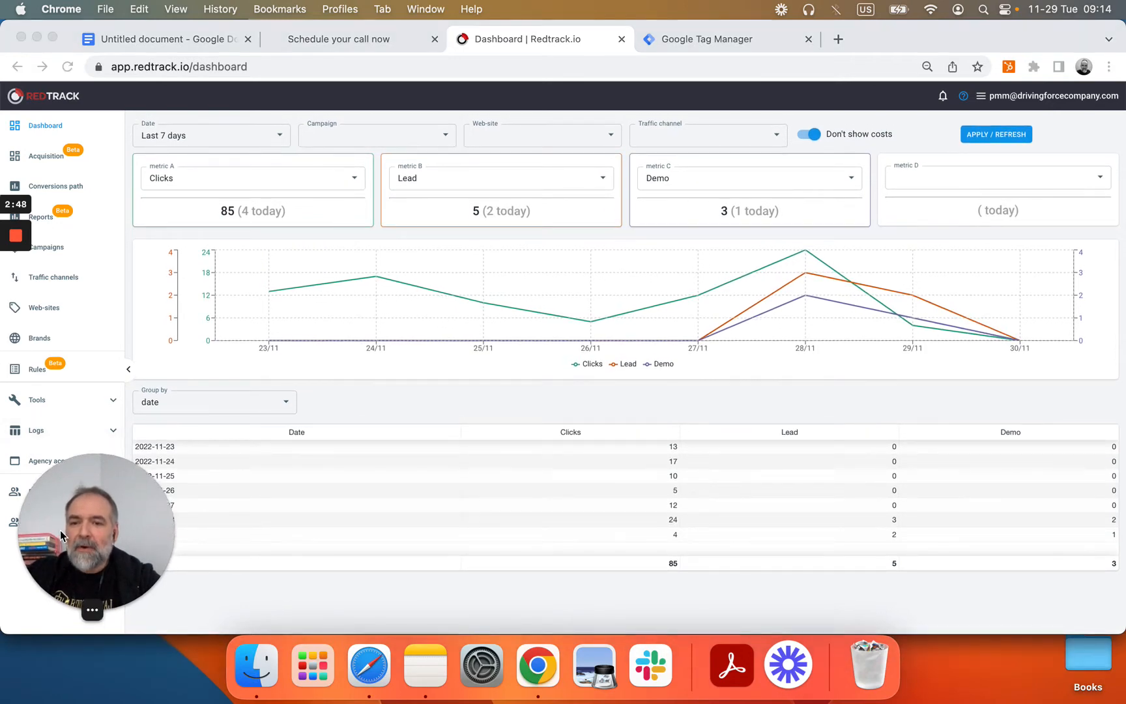
pyautogui.click(91, 400)
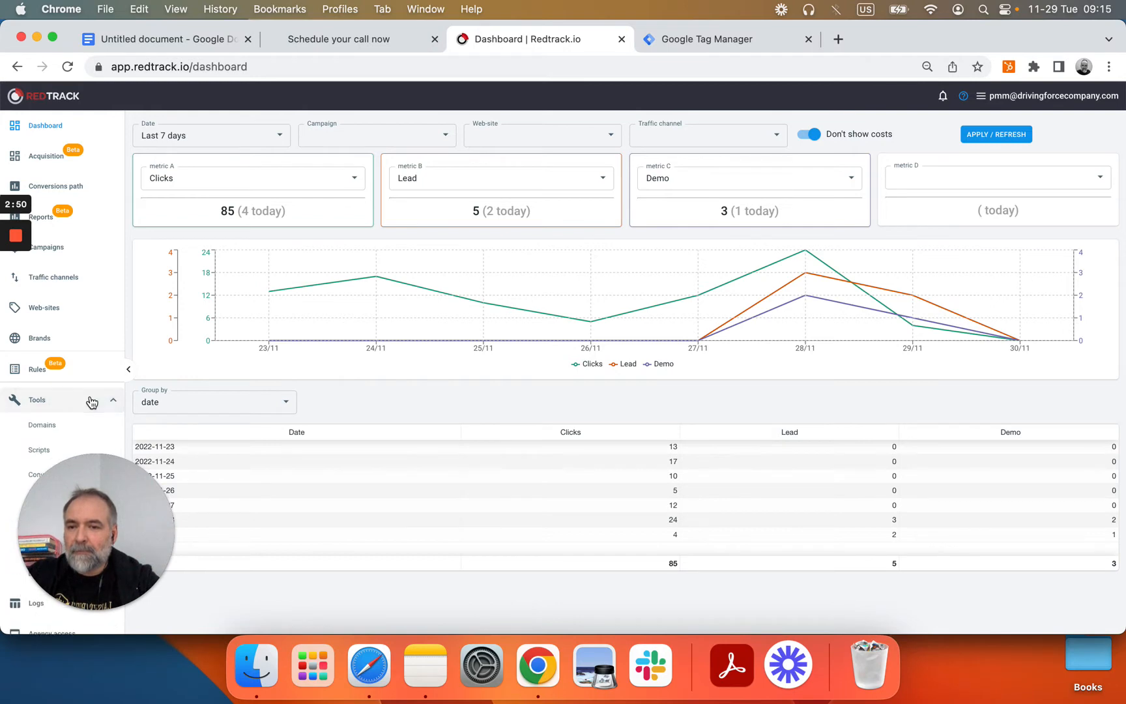
# Step: Inspect test.picaseebook.com's Edit domain settings in Domains and cancel without changes
pyautogui.click(44, 432)
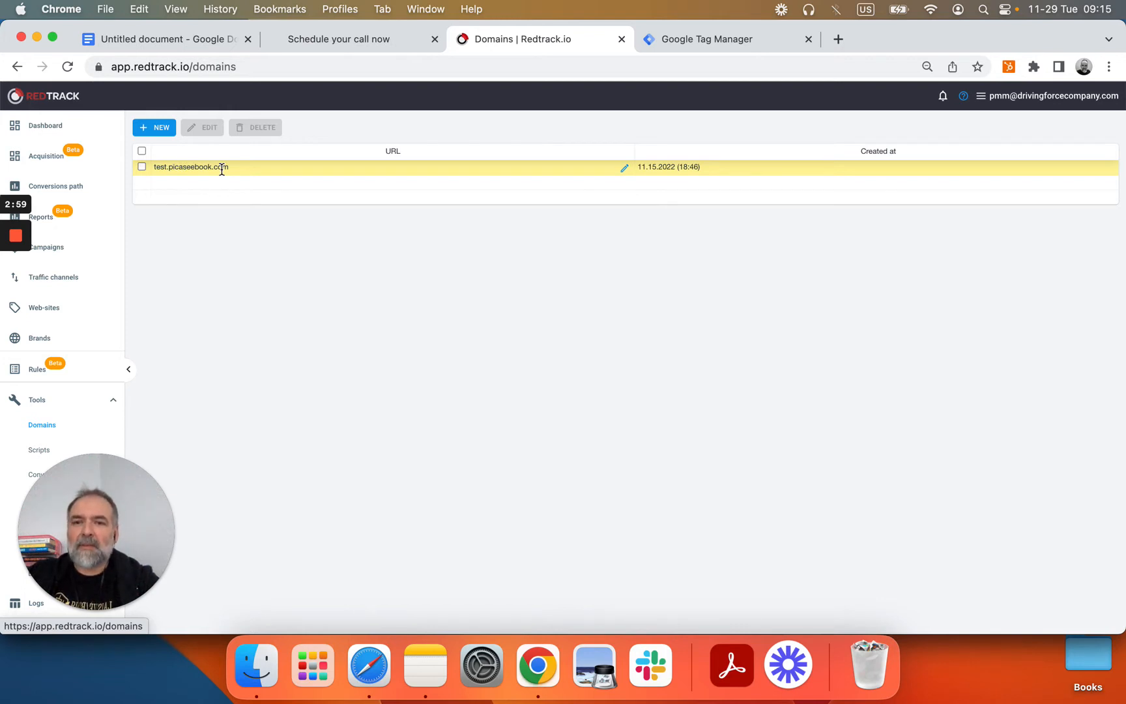
pyautogui.click(163, 128)
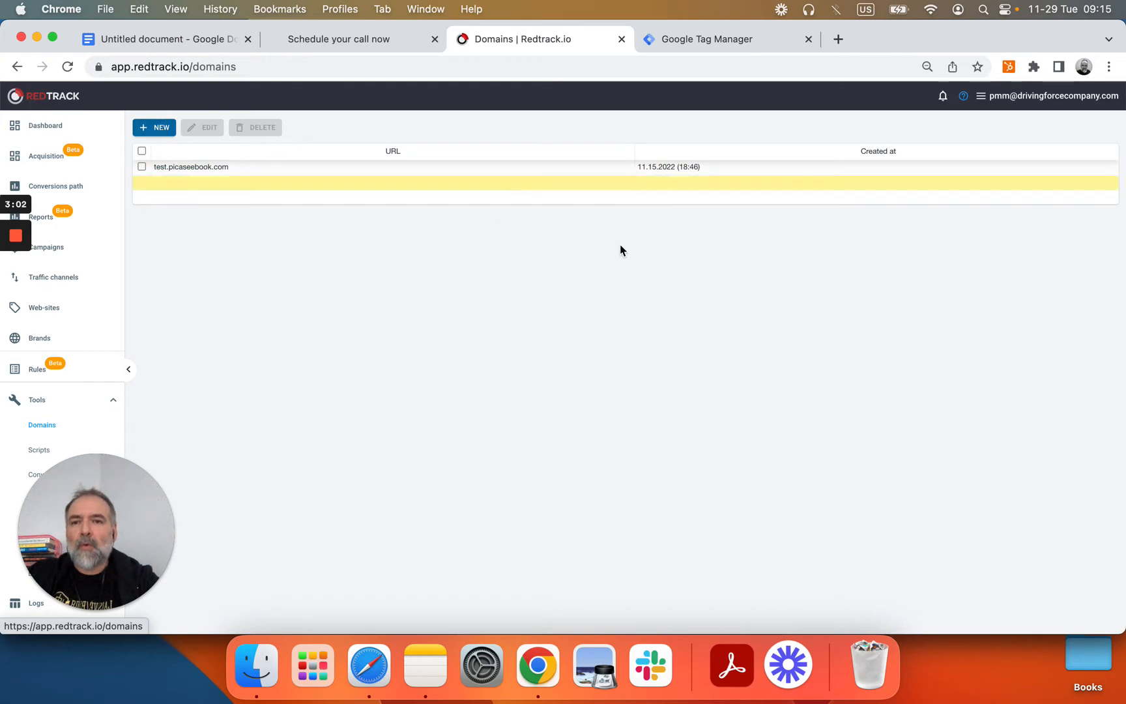
pyautogui.click(625, 167)
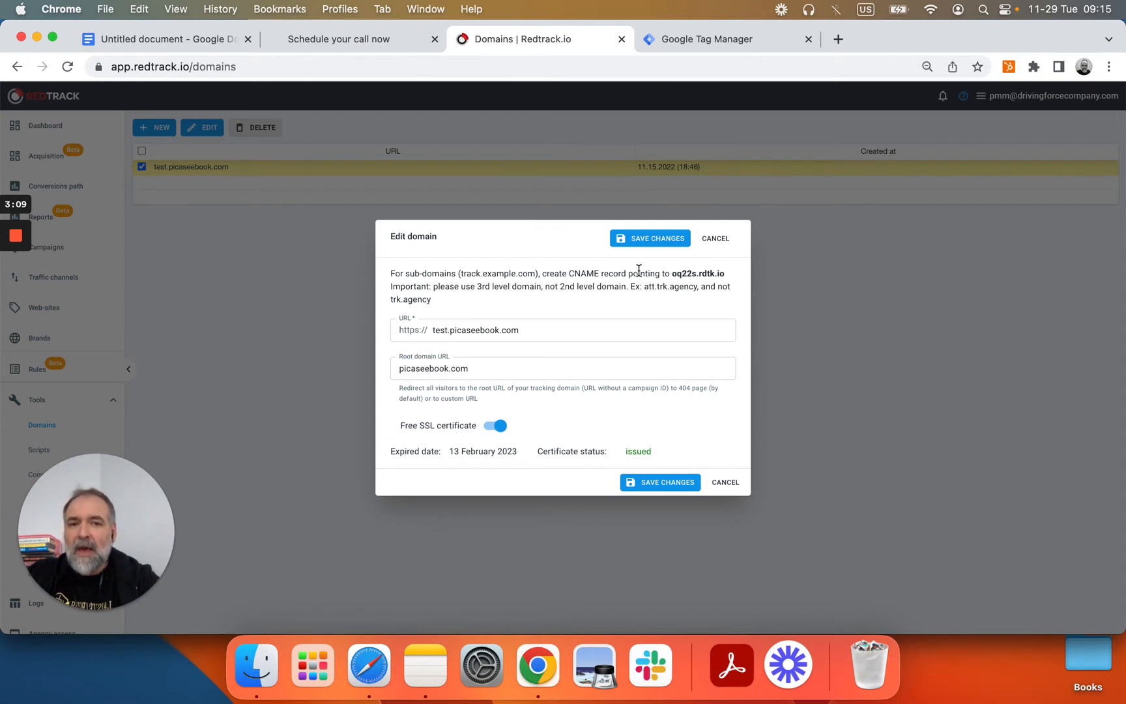
pyautogui.click(726, 484)
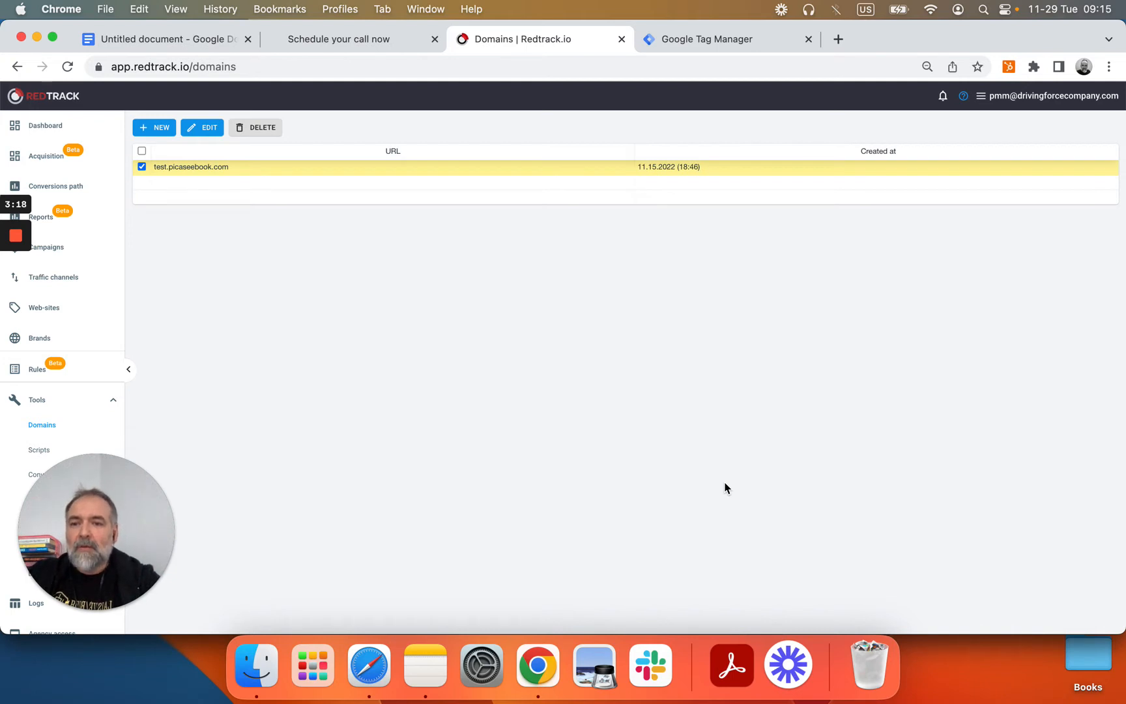
# Step: Review the Picaseebook brand's postback settings, close them unchanged, then open Web-sites
pyautogui.click(41, 337)
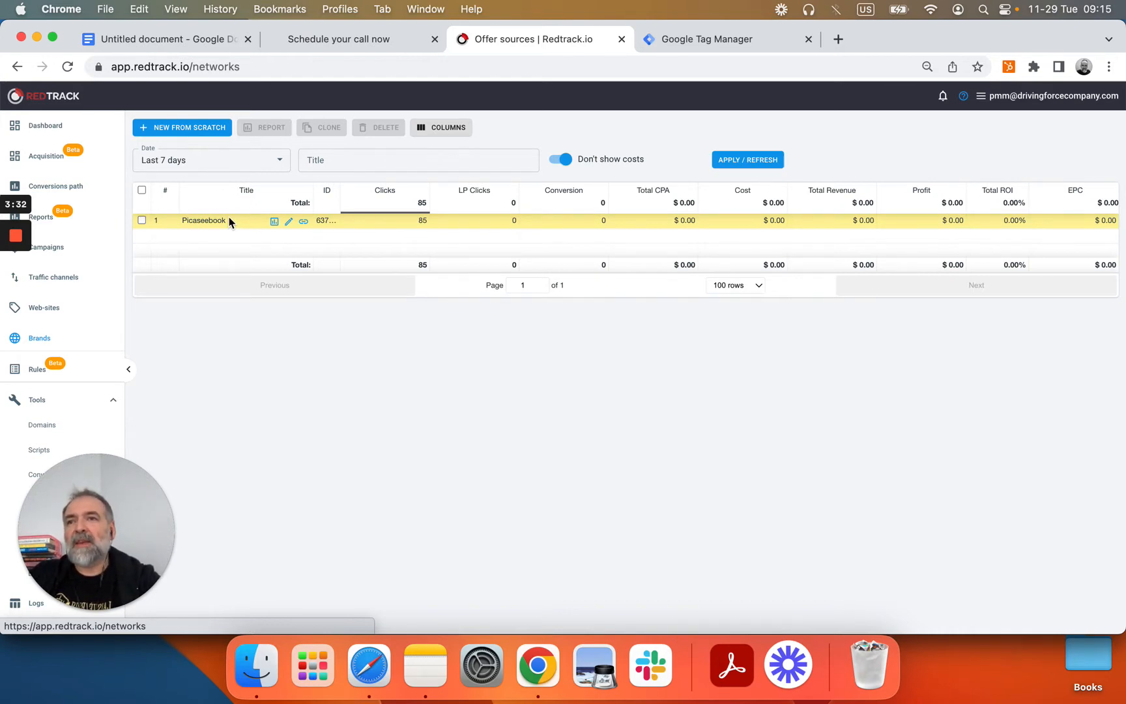
pyautogui.click(289, 222)
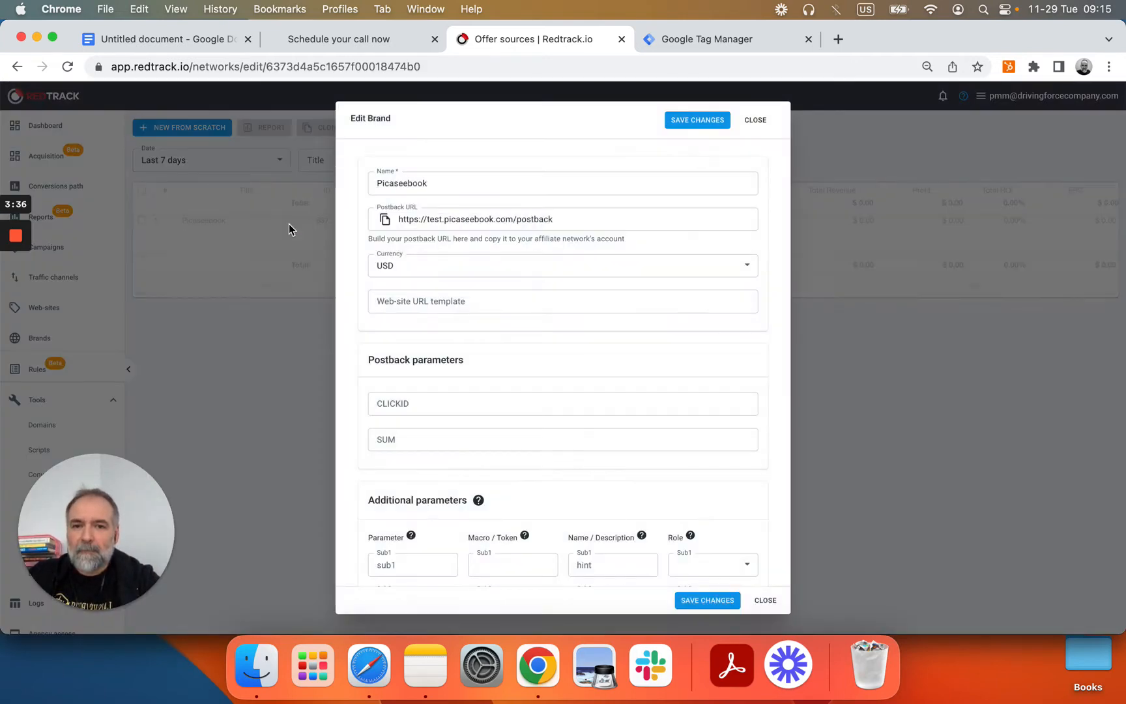
pyautogui.scroll(-3, 434, 318)
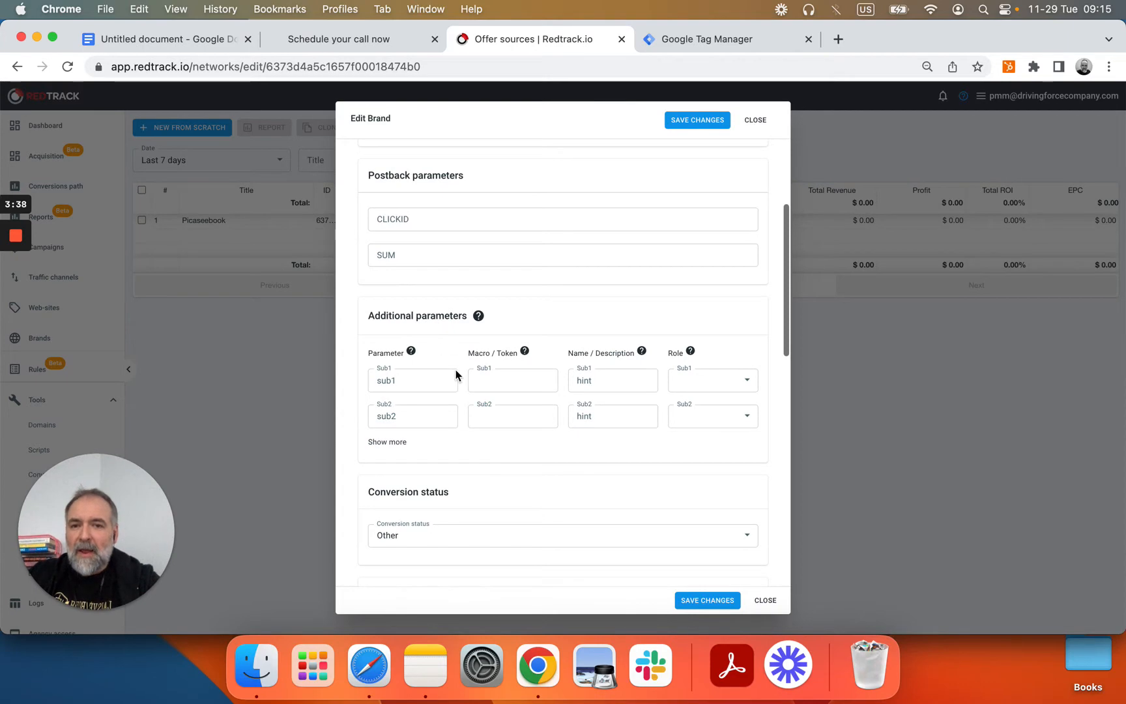
pyautogui.scroll(-10, 505, 303)
pyautogui.scroll(-2, 505, 302)
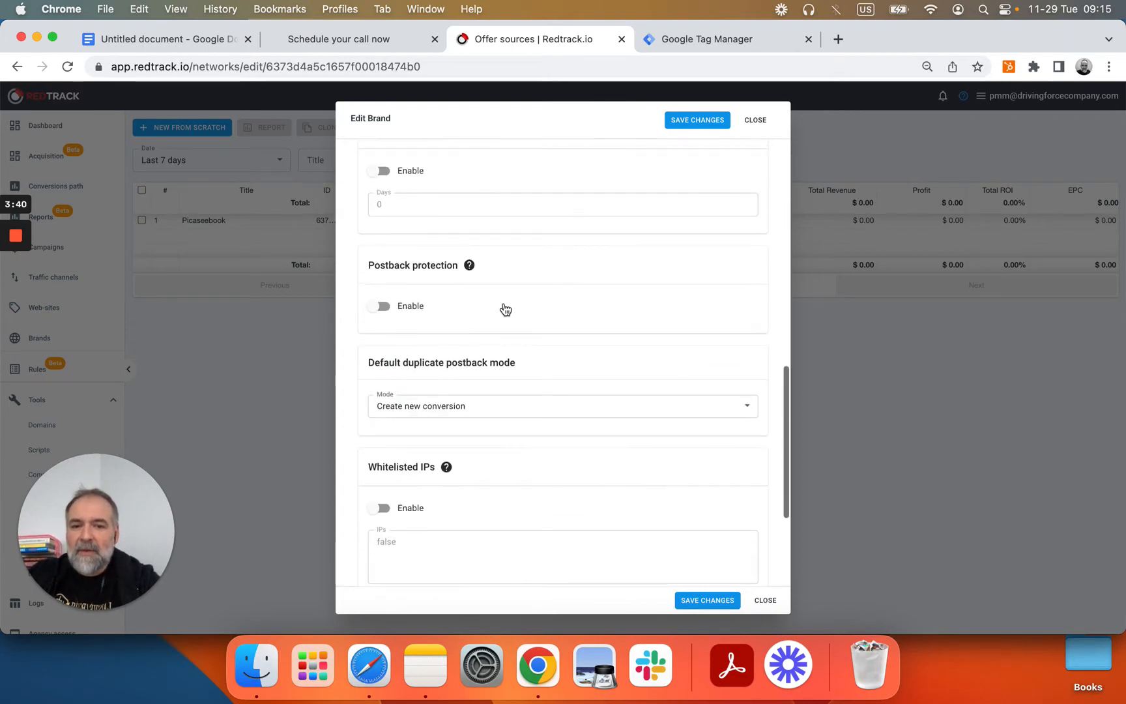
pyautogui.click(768, 600)
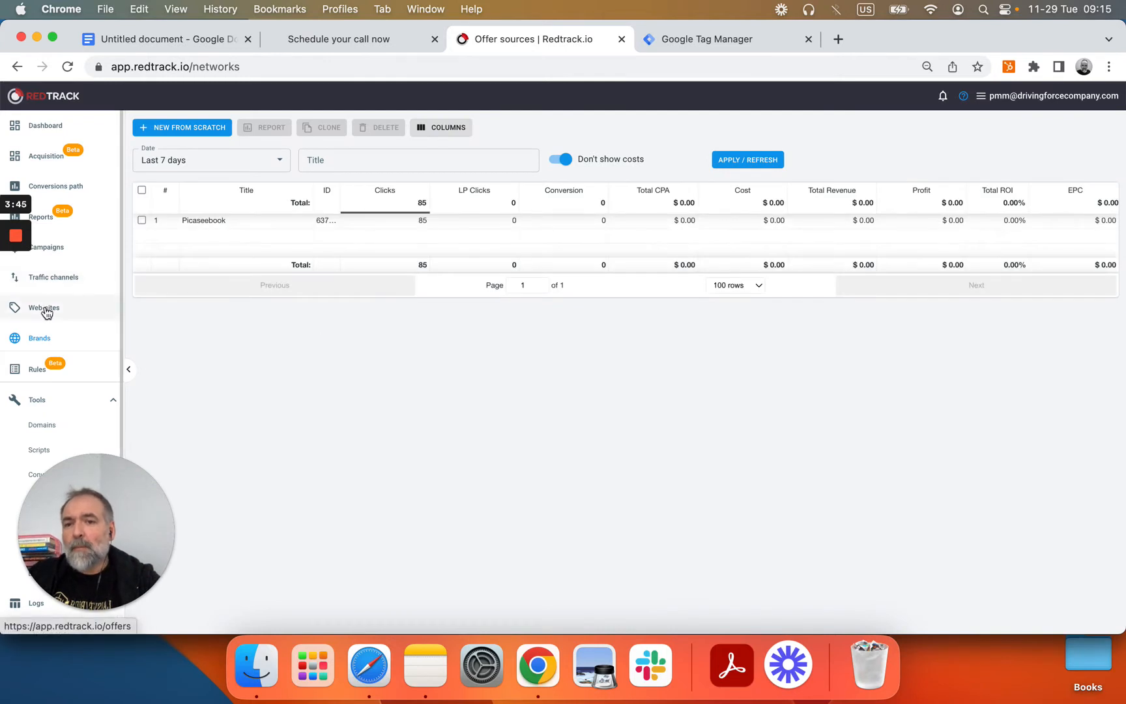
pyautogui.click(49, 309)
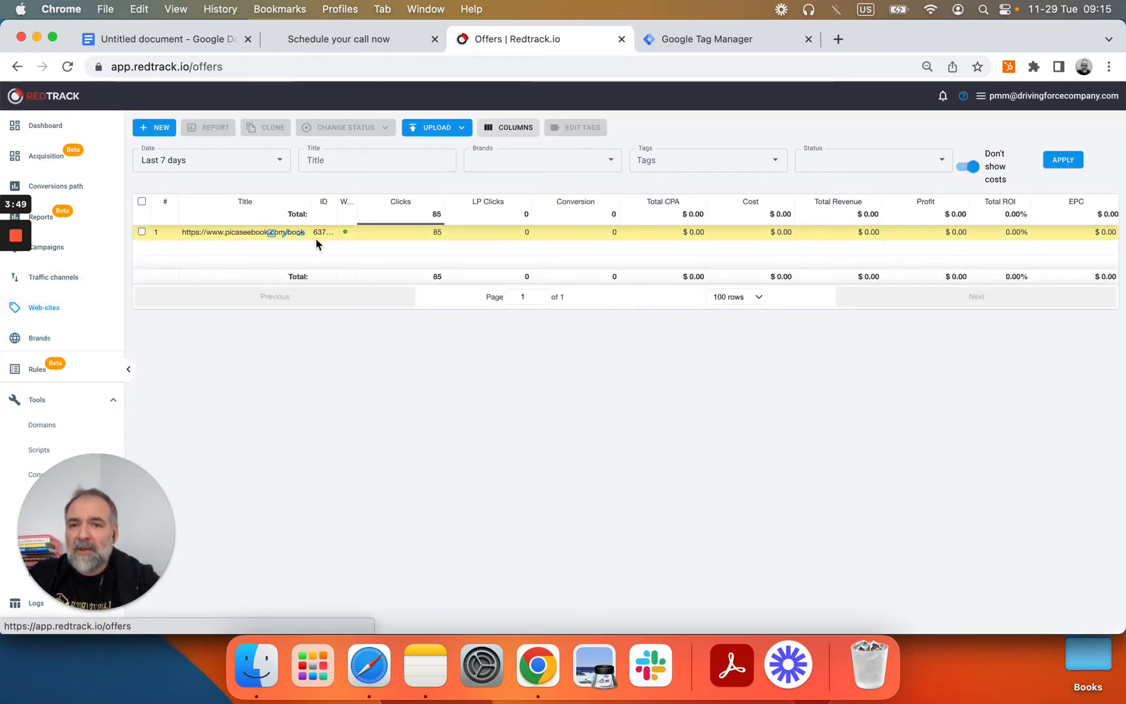
pyautogui.click(285, 232)
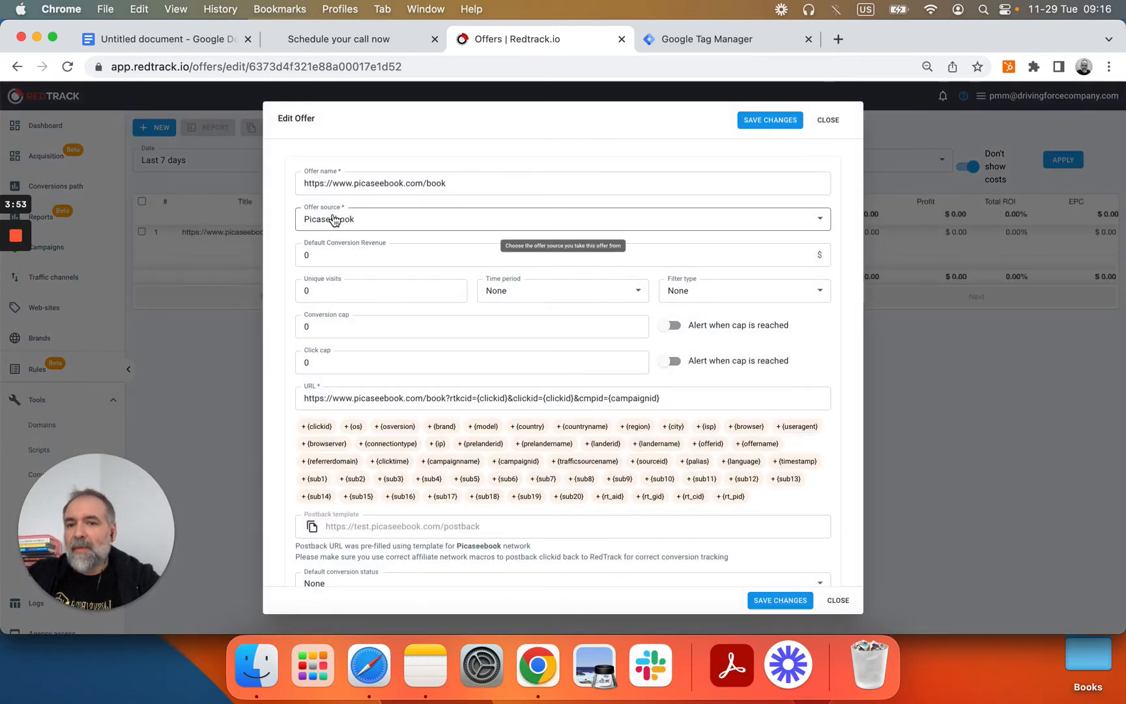
pyautogui.scroll(-2, 387, 325)
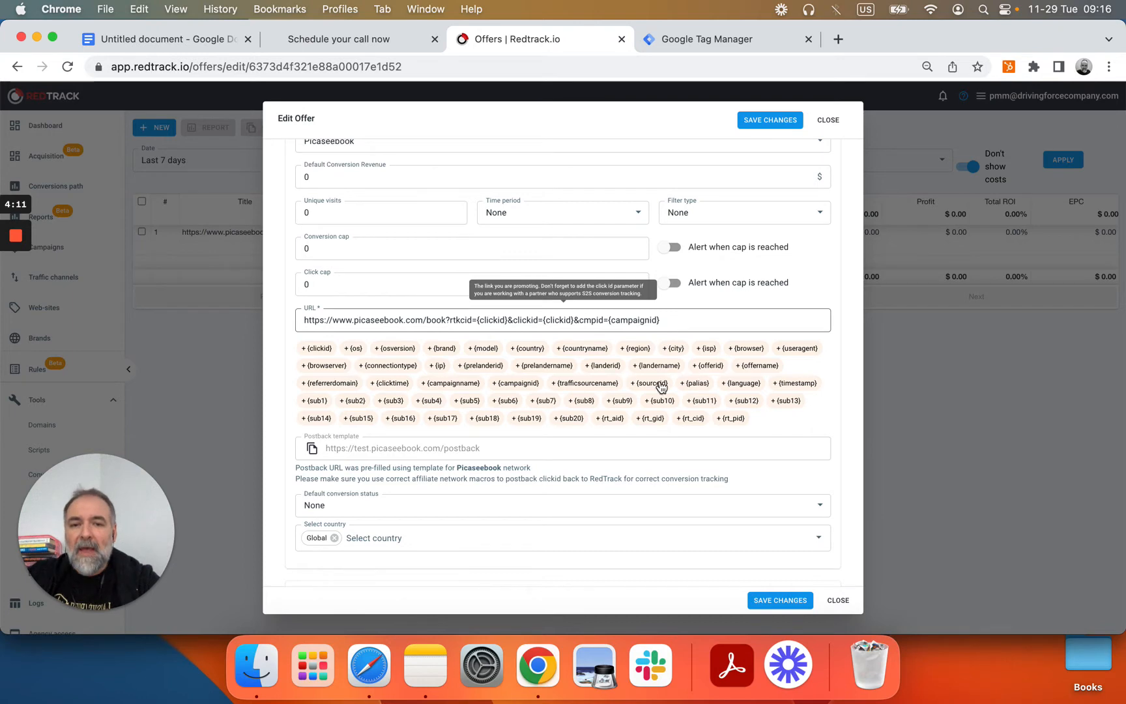
pyautogui.click(839, 601)
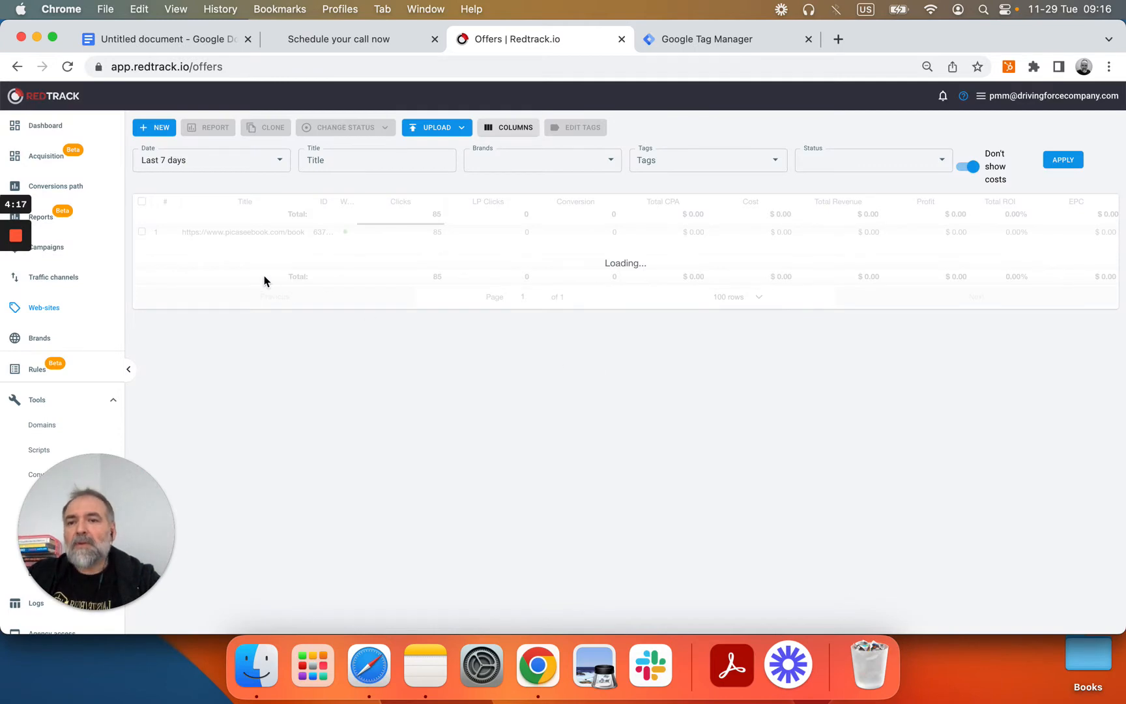
# Step: Open Traffic channels to list Facebook (65 clicks) and unattributed traffic (20 clicks)
pyautogui.click(64, 279)
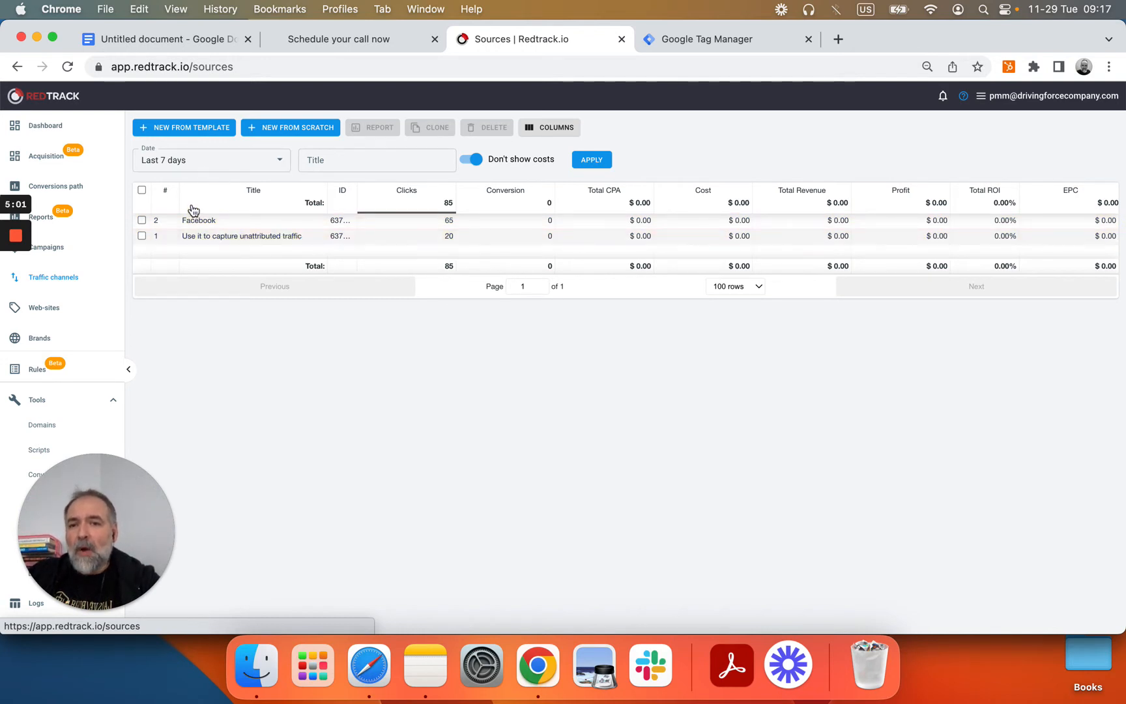
pyautogui.click(209, 130)
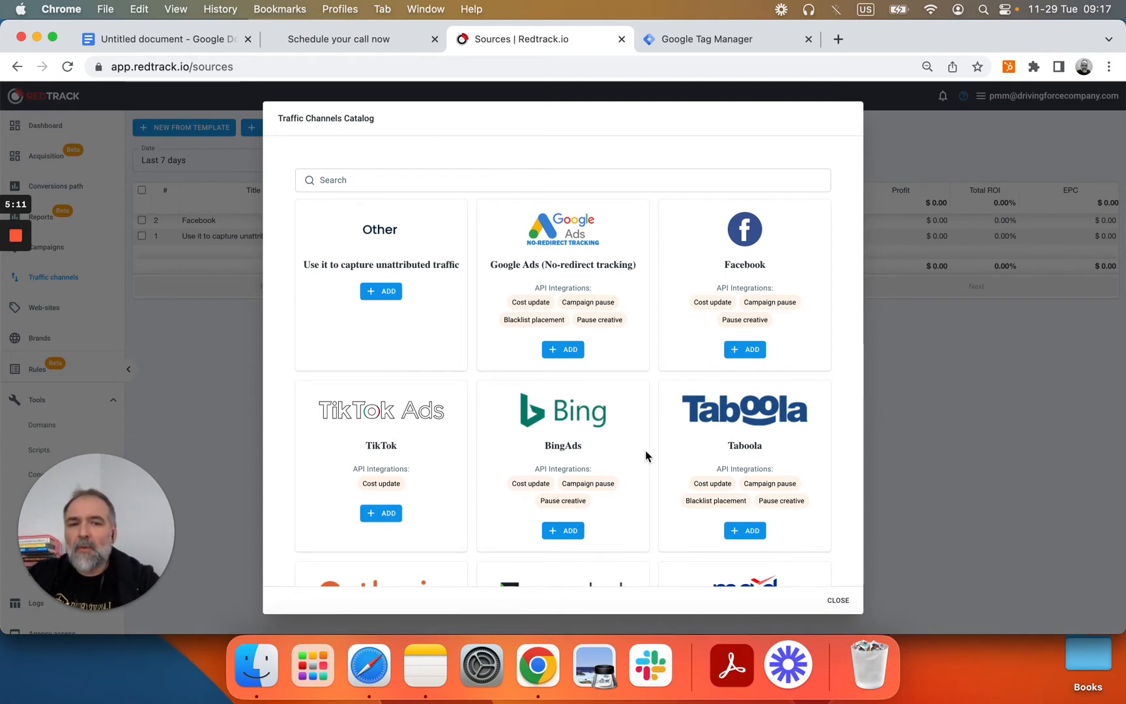
pyautogui.scroll(-3, 645, 456)
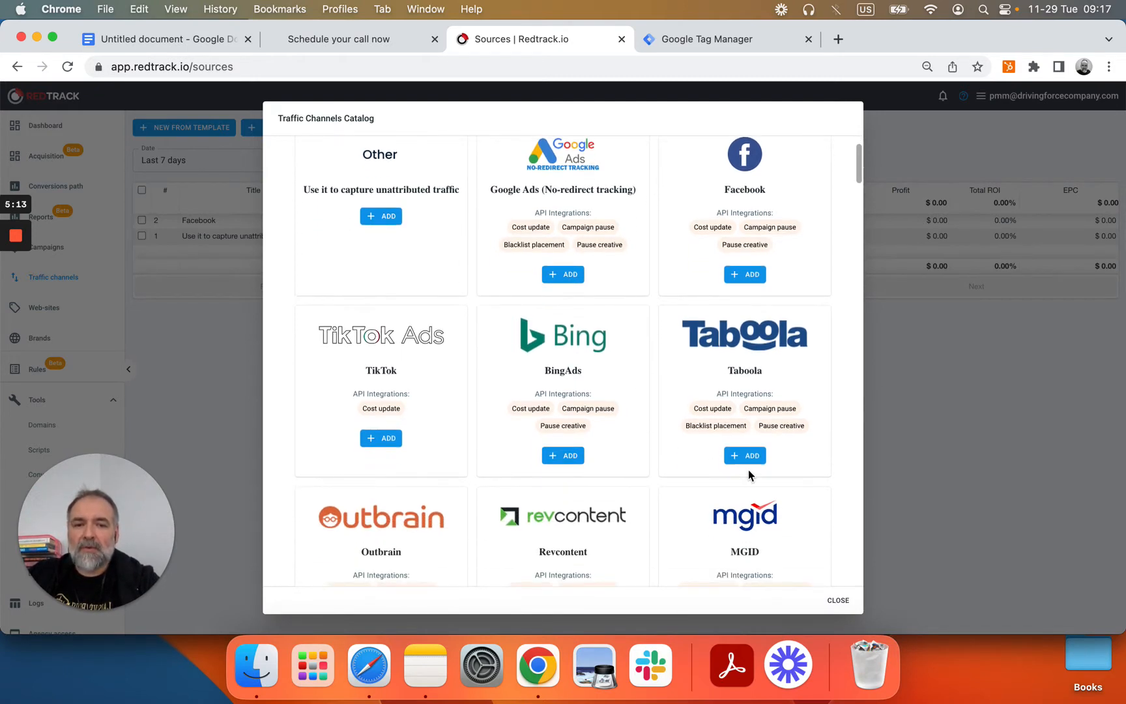
pyautogui.scroll(3, 748, 469)
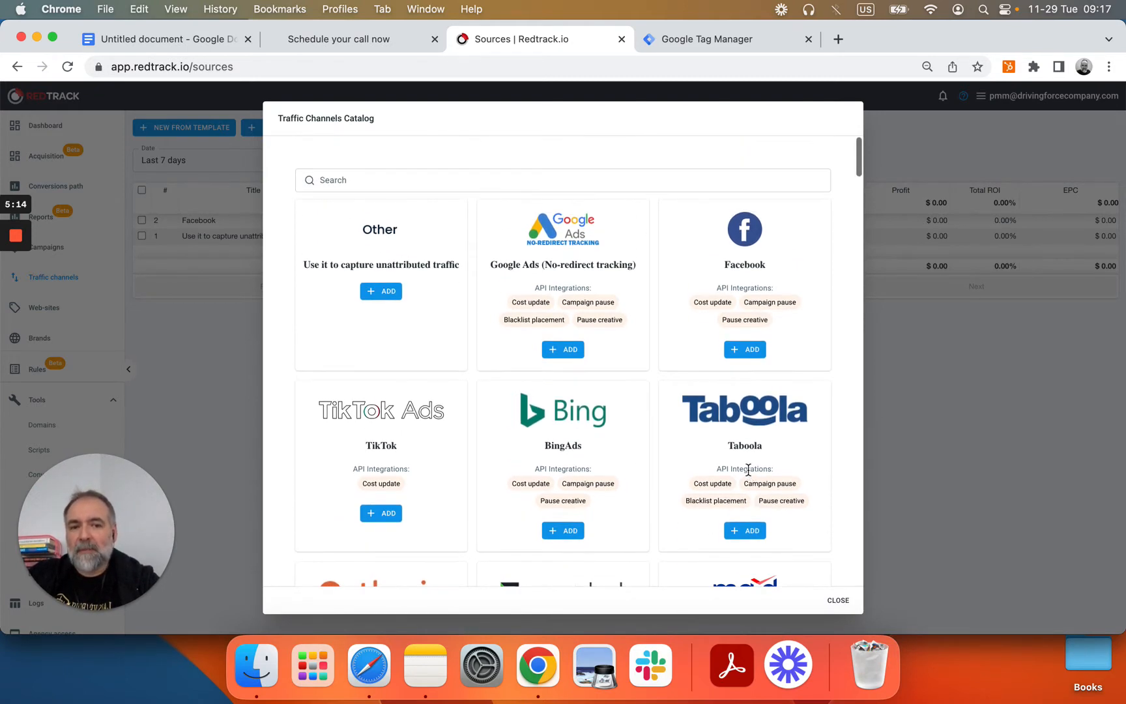
pyautogui.click(841, 601)
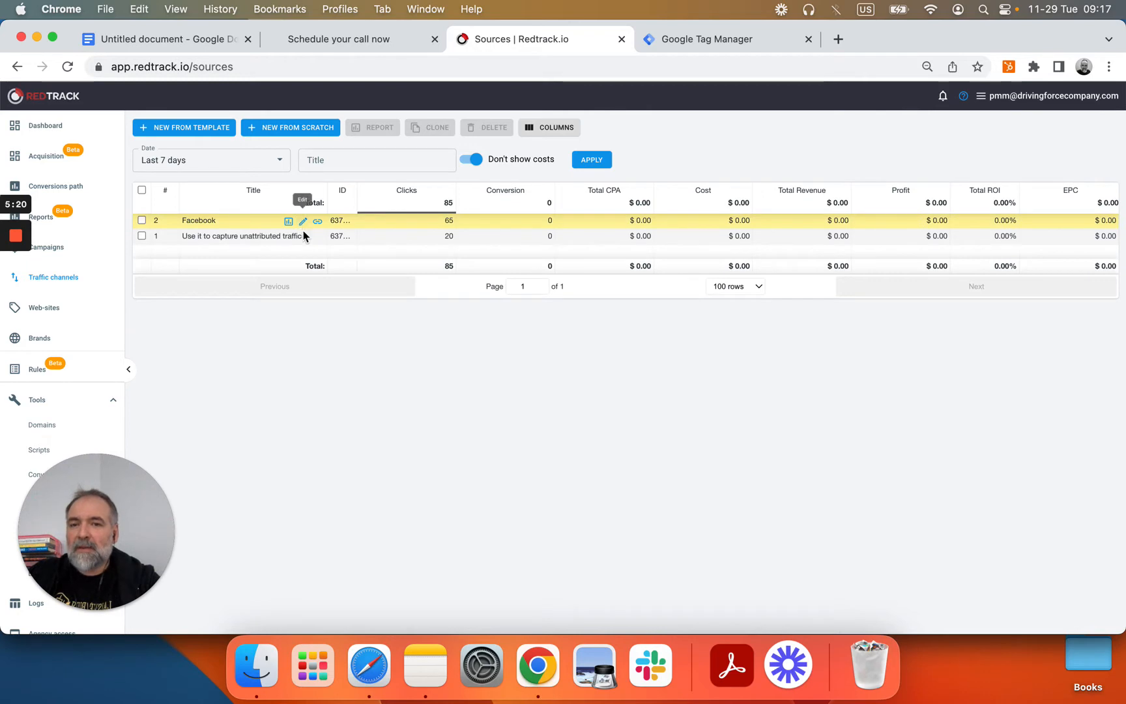
pyautogui.click(303, 237)
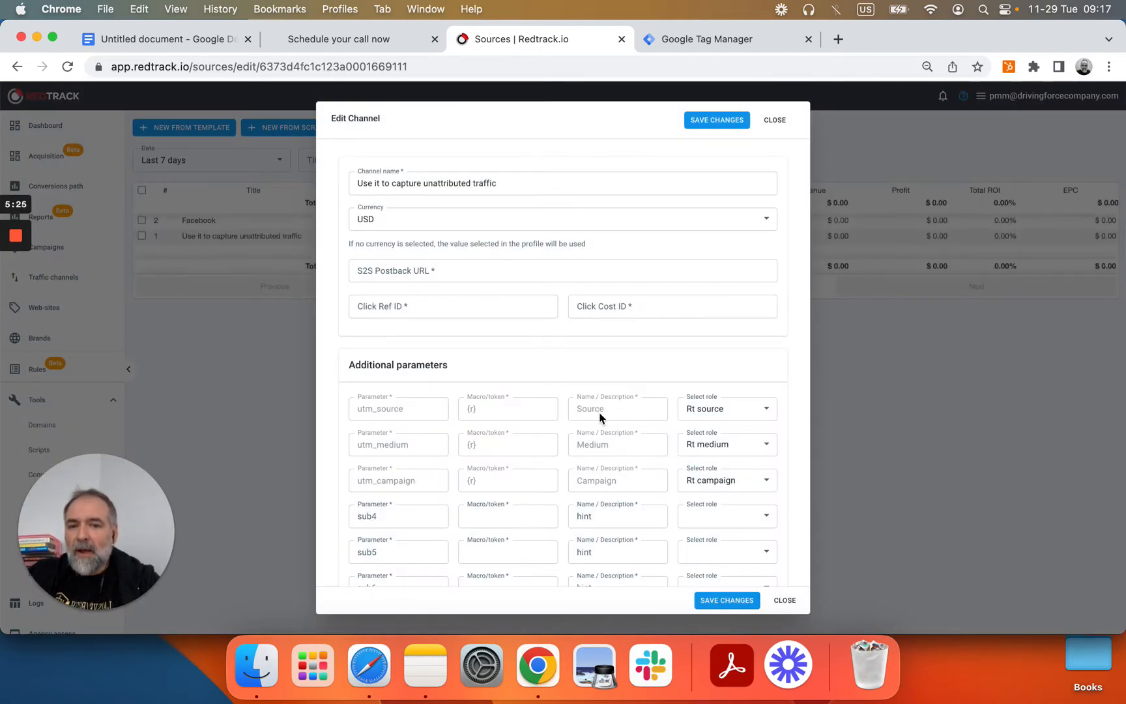
pyautogui.click(786, 601)
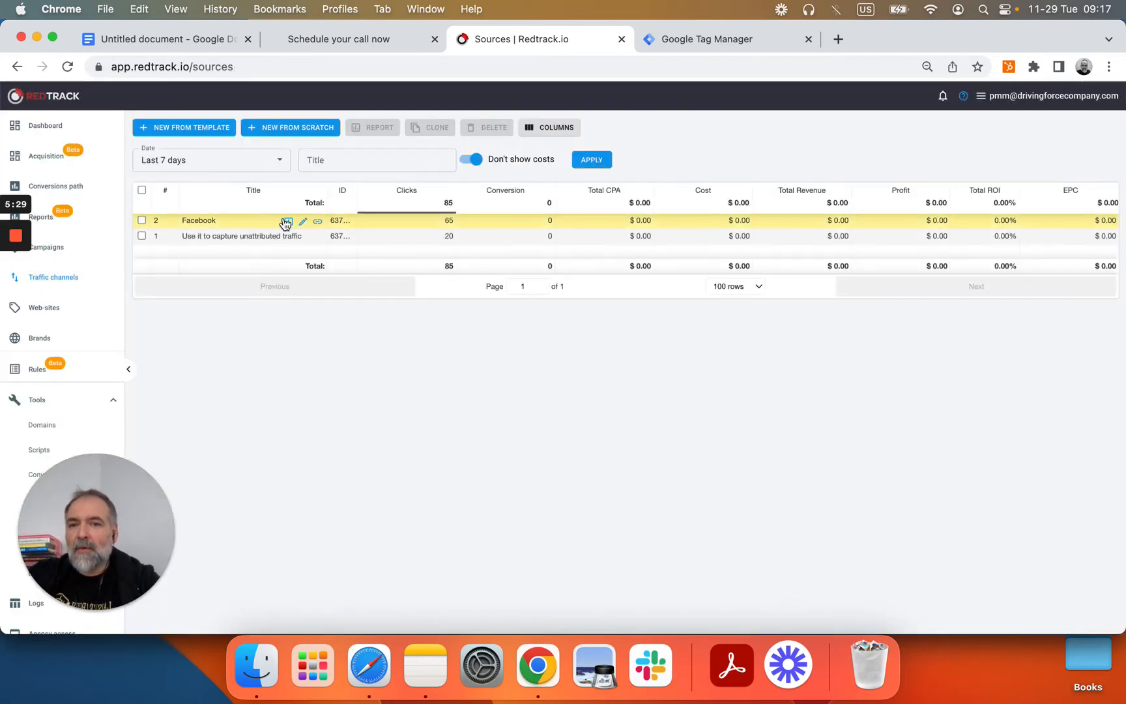
pyautogui.click(302, 223)
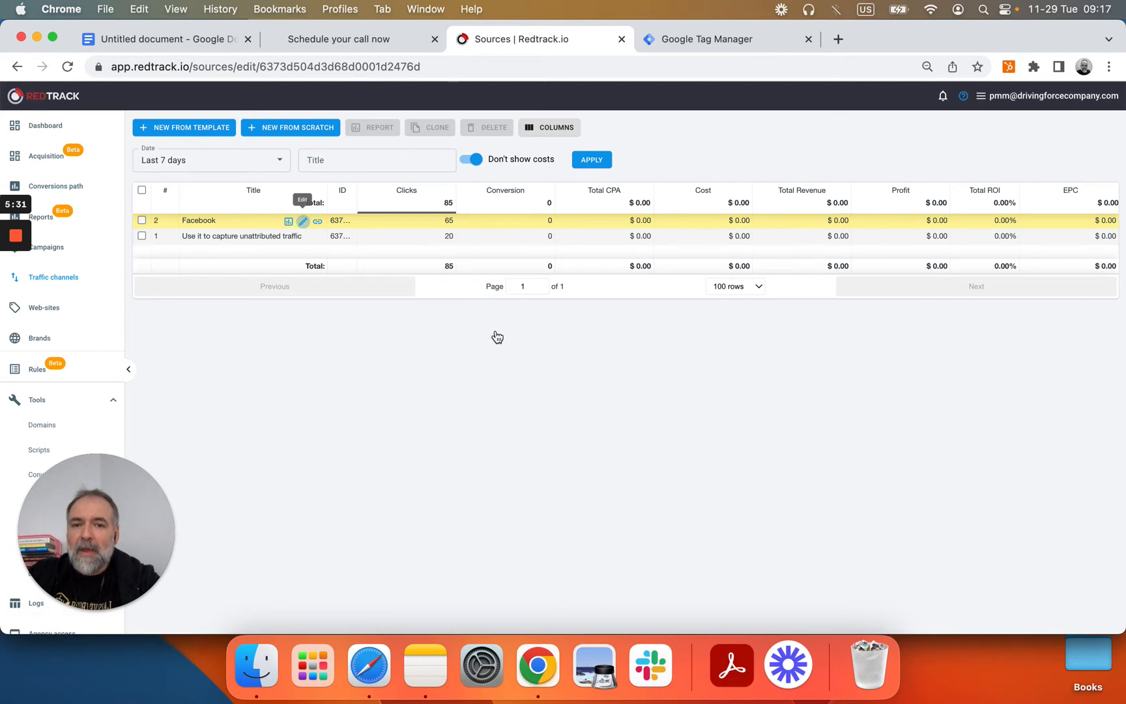
pyautogui.scroll(-10, 492, 365)
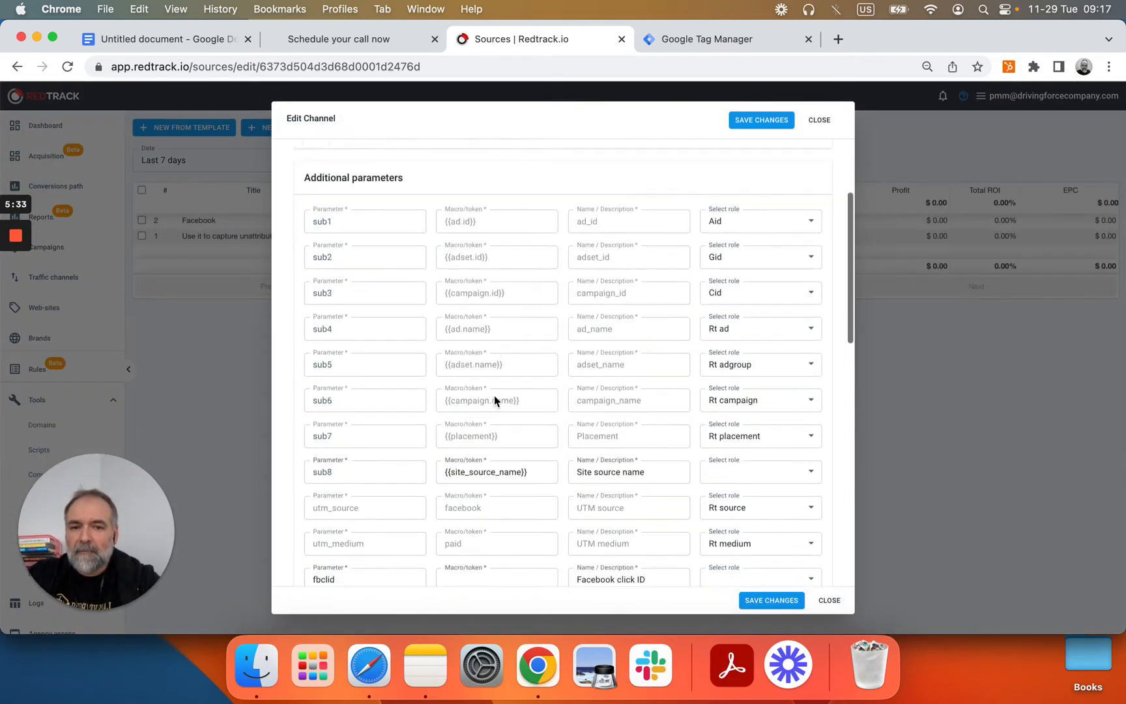
pyautogui.scroll(-6, 493, 395)
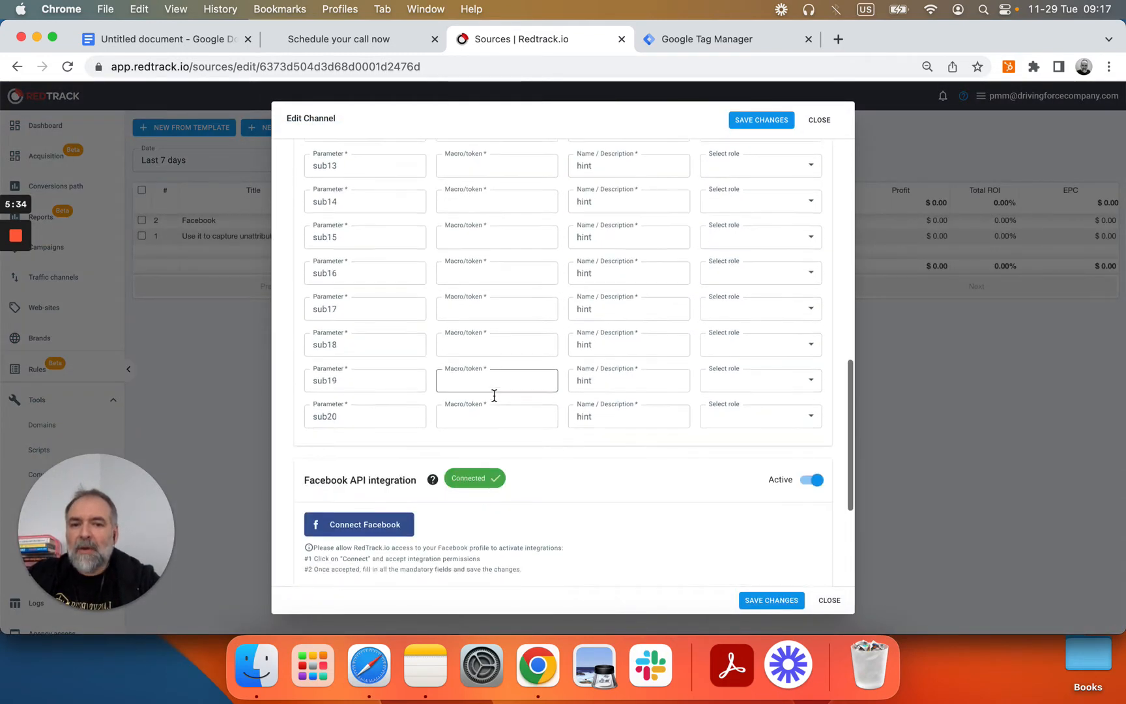
pyautogui.scroll(-2, 510, 374)
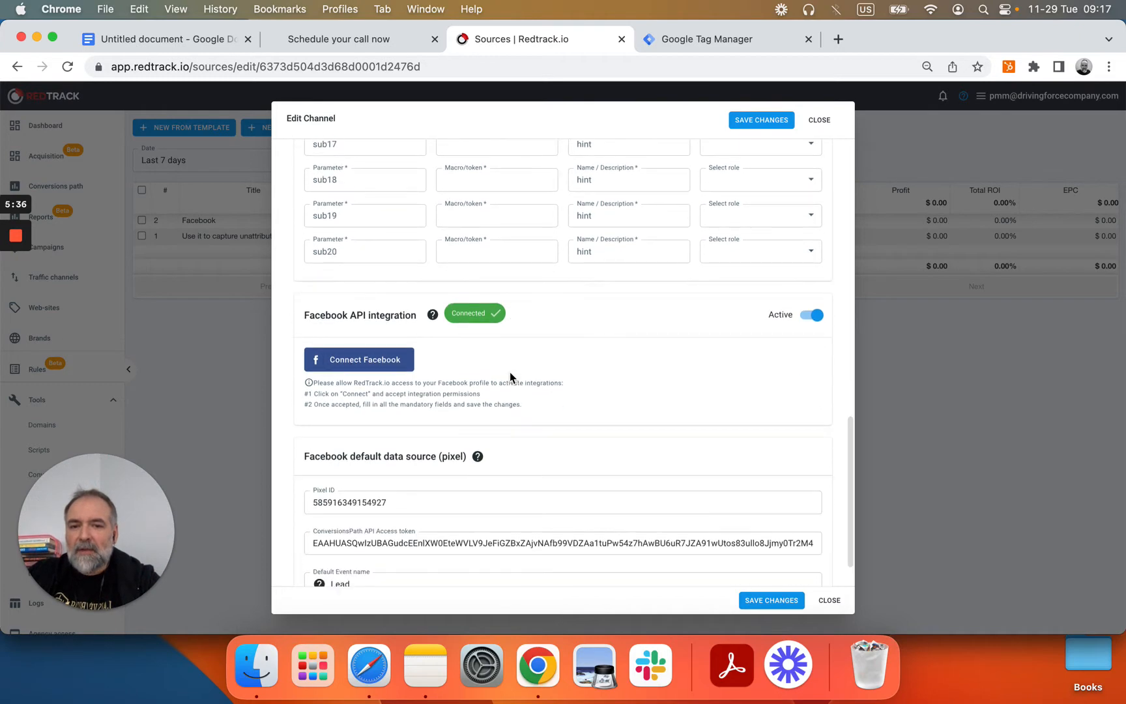
pyautogui.scroll(5, 510, 371)
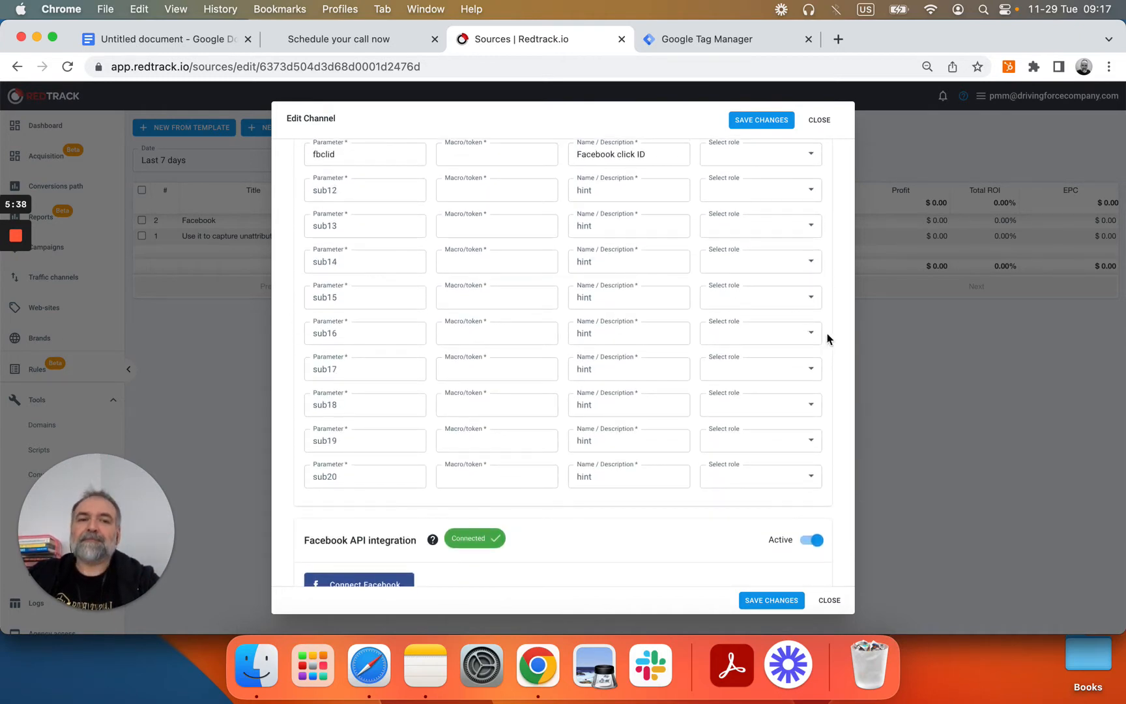
pyautogui.click(830, 601)
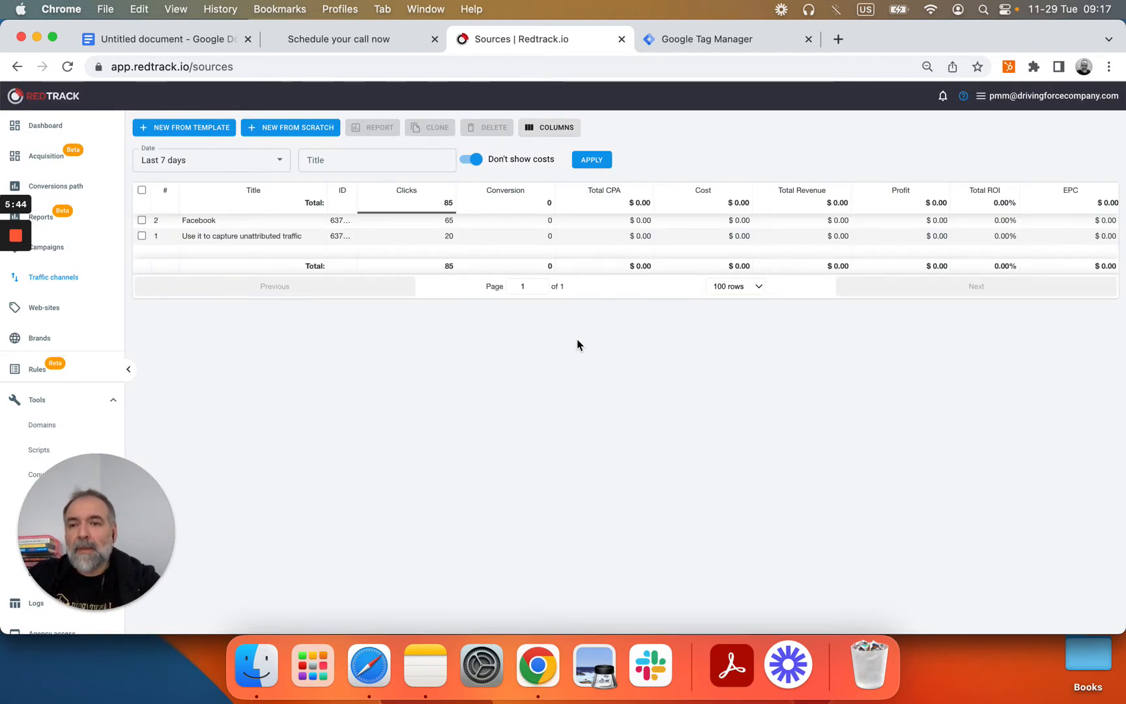
# Step: Filter Campaigns to Yesterday and glance at Capture all for picaseebook.com's settings unchanged
pyautogui.click(64, 252)
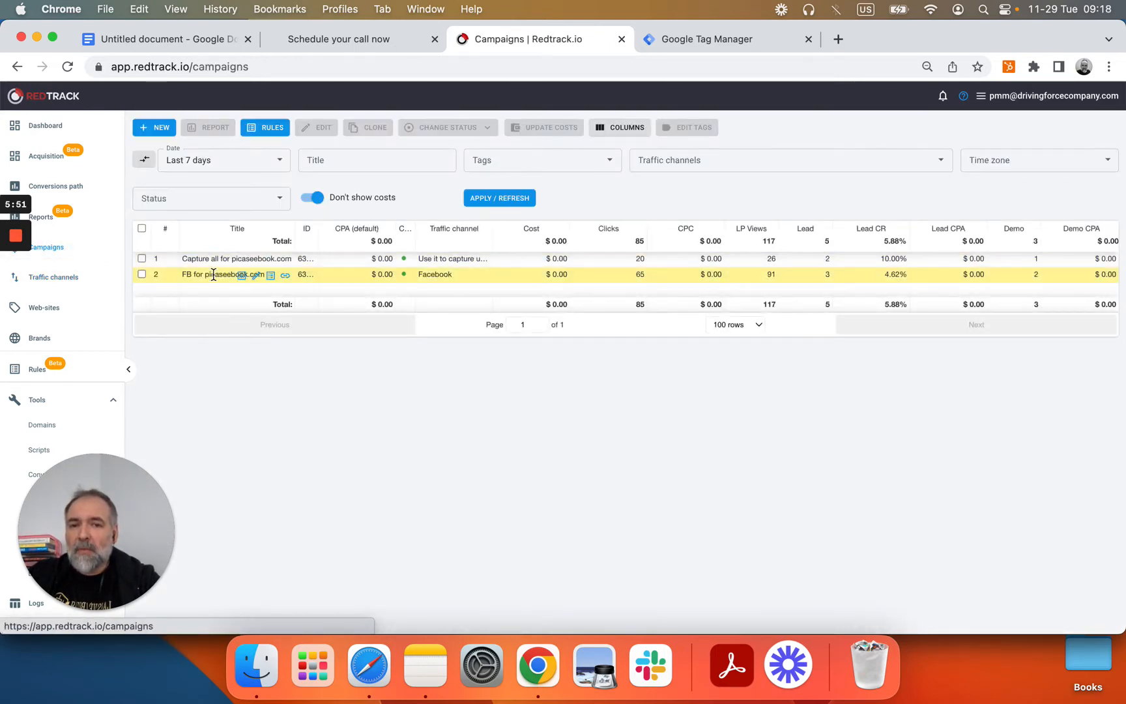
pyautogui.click(251, 166)
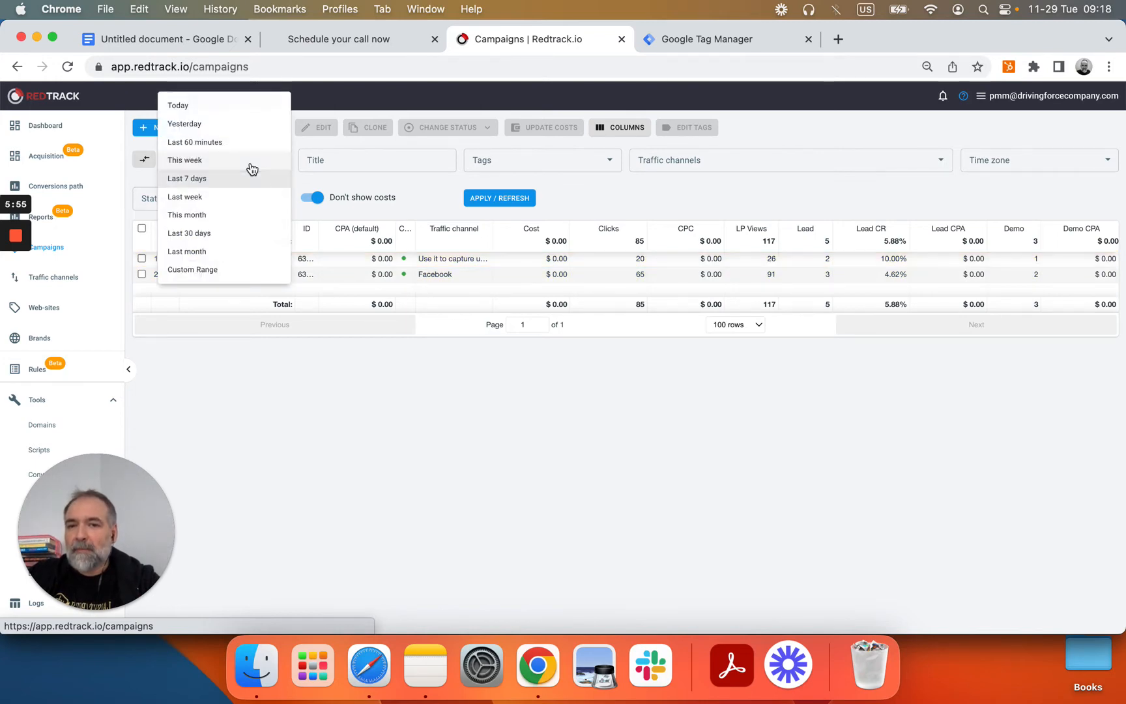
pyautogui.click(228, 124)
pyautogui.click(517, 203)
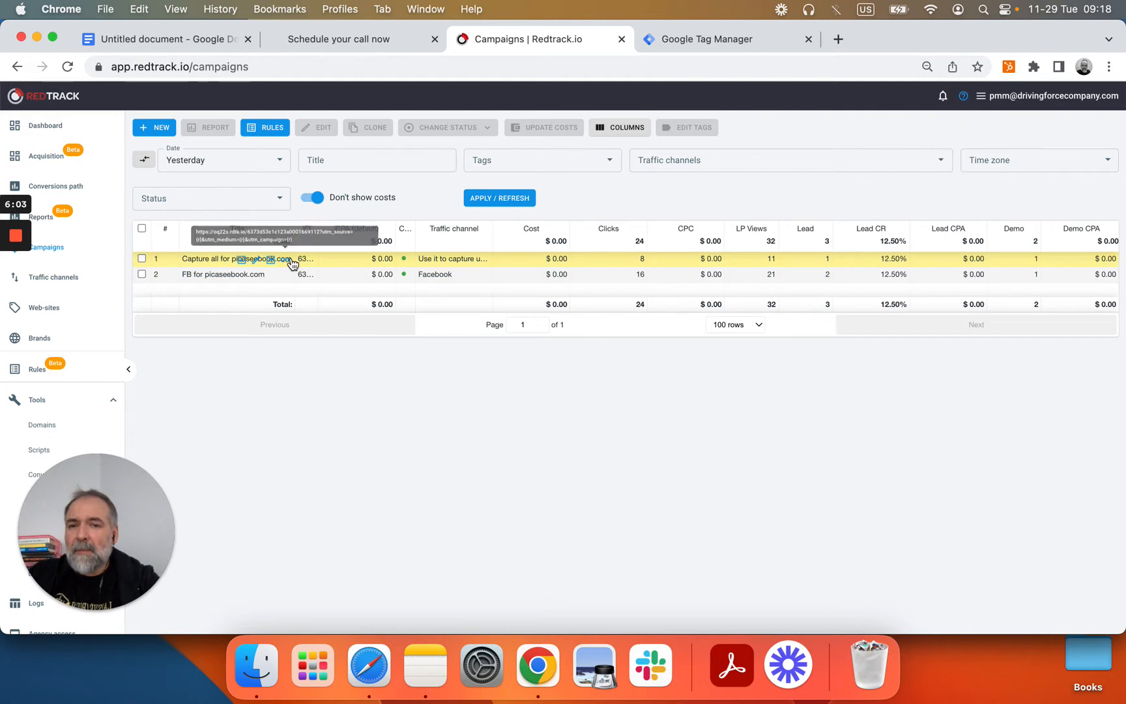
pyautogui.click(258, 261)
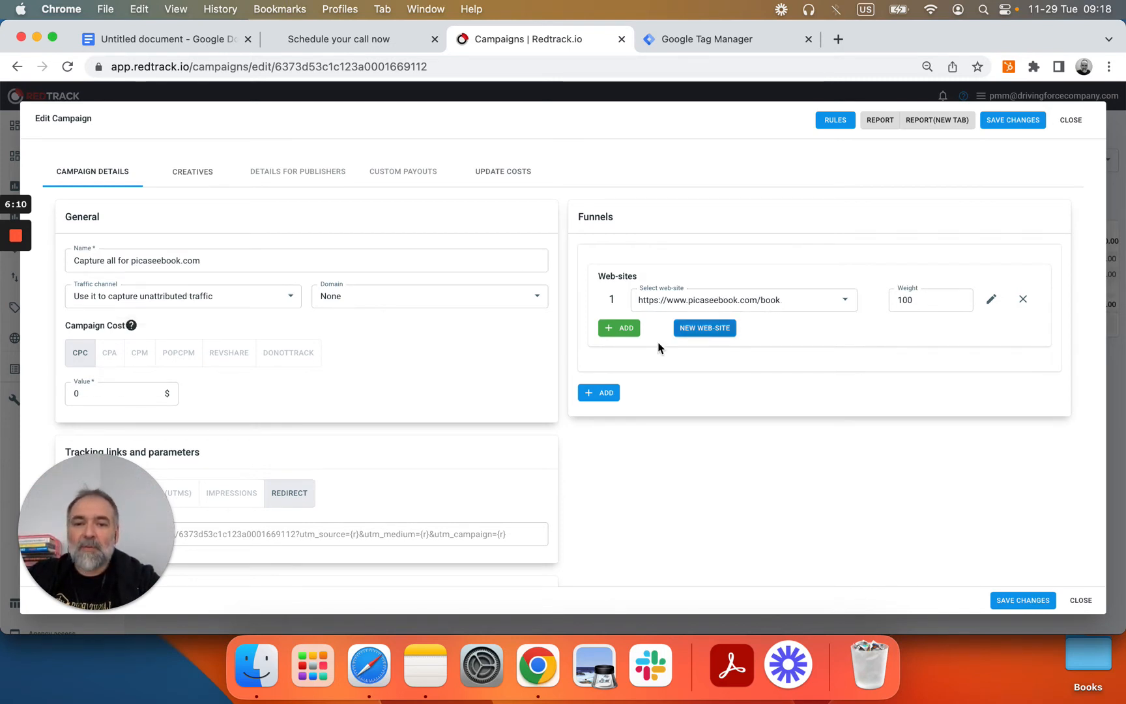
pyautogui.click(1085, 602)
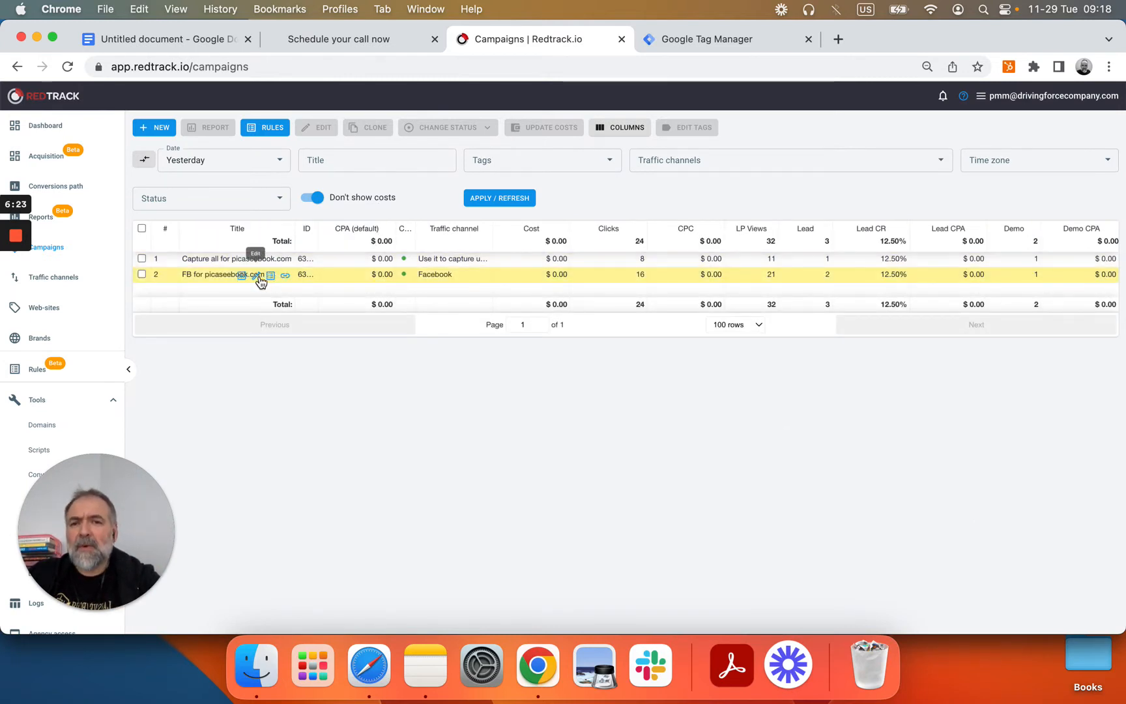
pyautogui.click(258, 276)
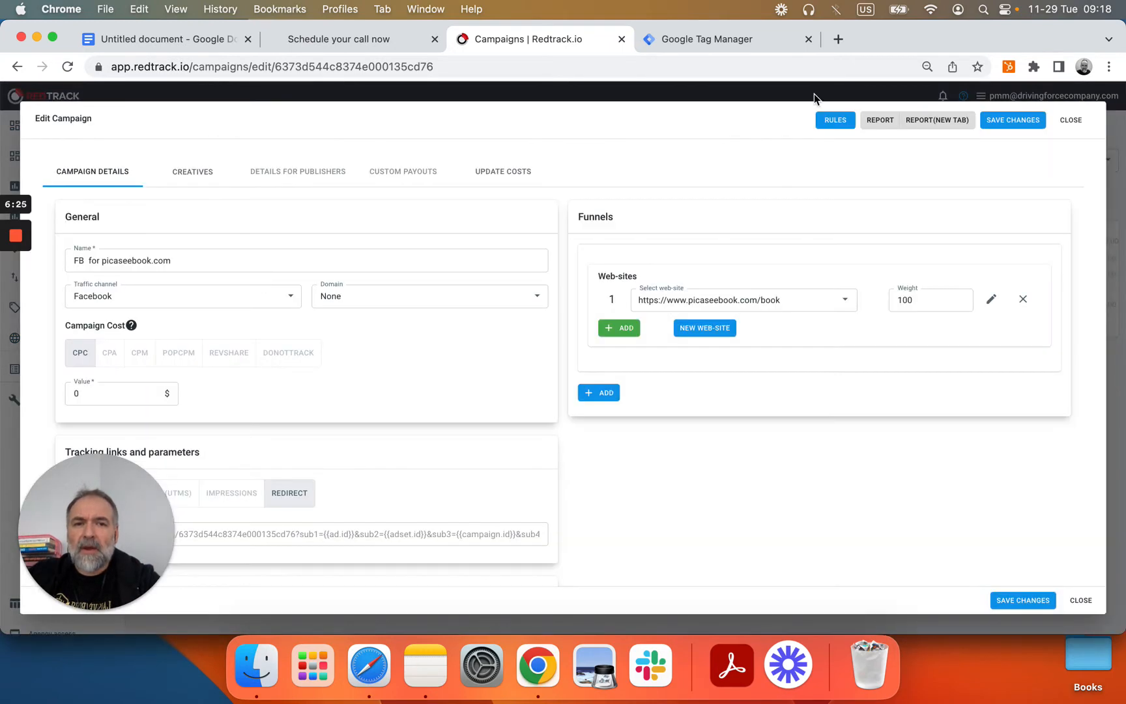
pyautogui.moveTo(795, 131)
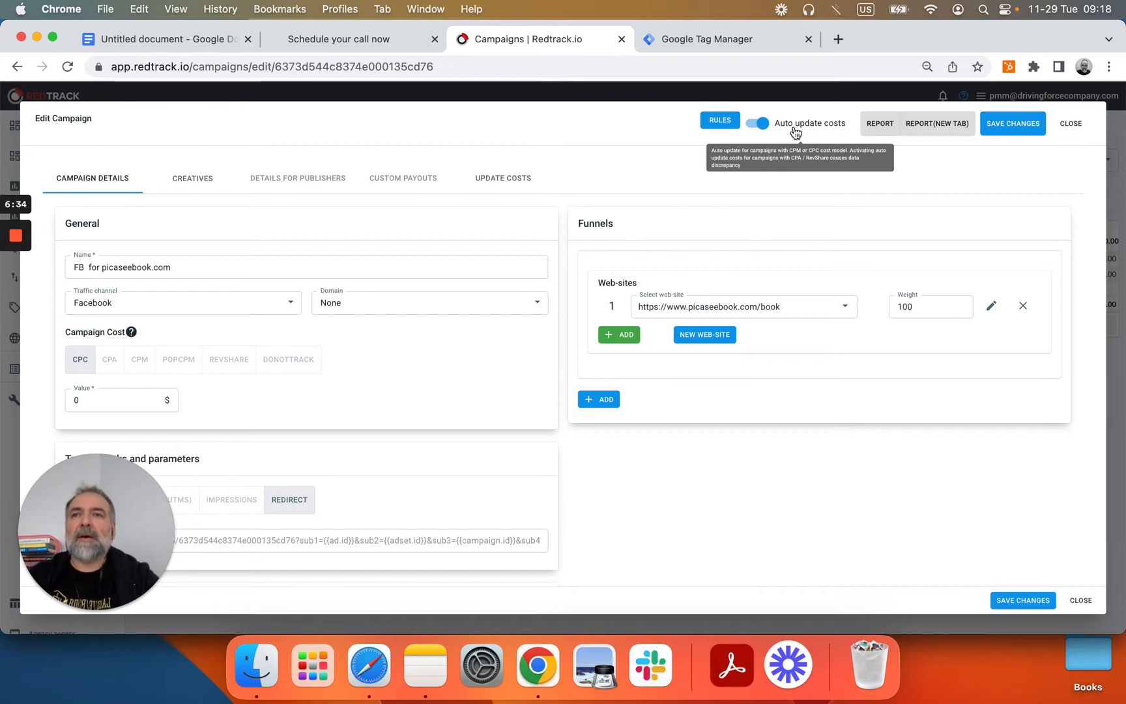
pyautogui.click(1080, 601)
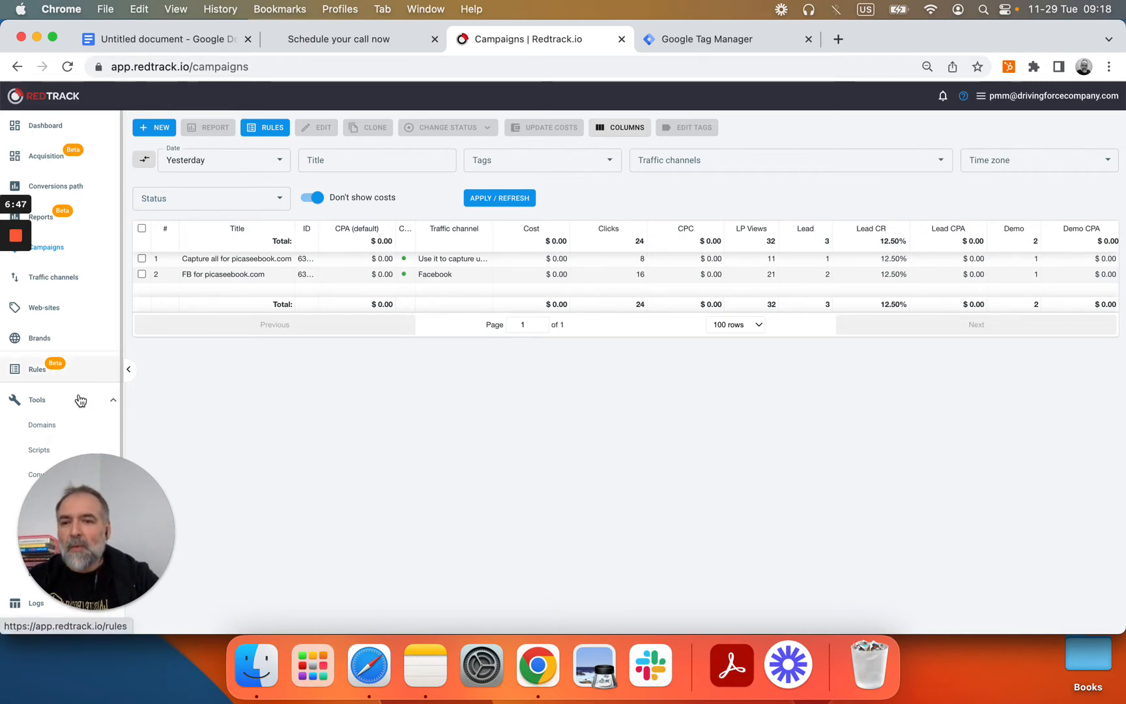
pyautogui.scroll(-3, 51, 450)
# Step: Check Lead's duplicate-postback mode on Conversion Type, keeping ignore duplicates, then open Scripts
pyautogui.click(55, 389)
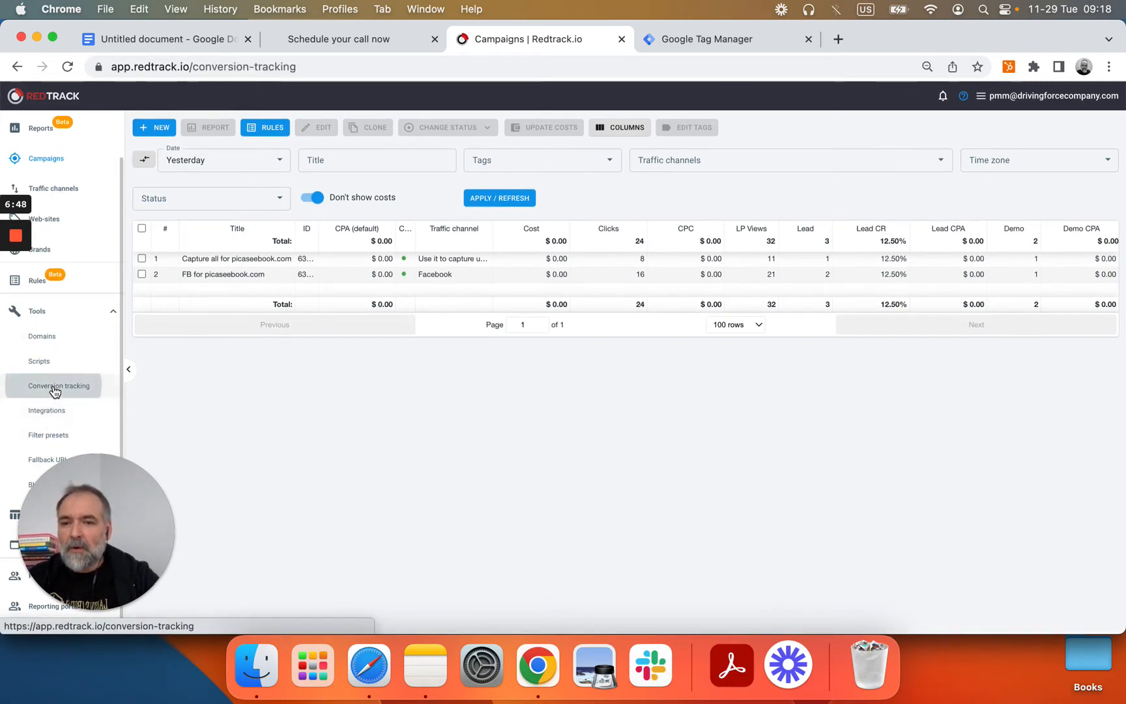
pyautogui.click(302, 135)
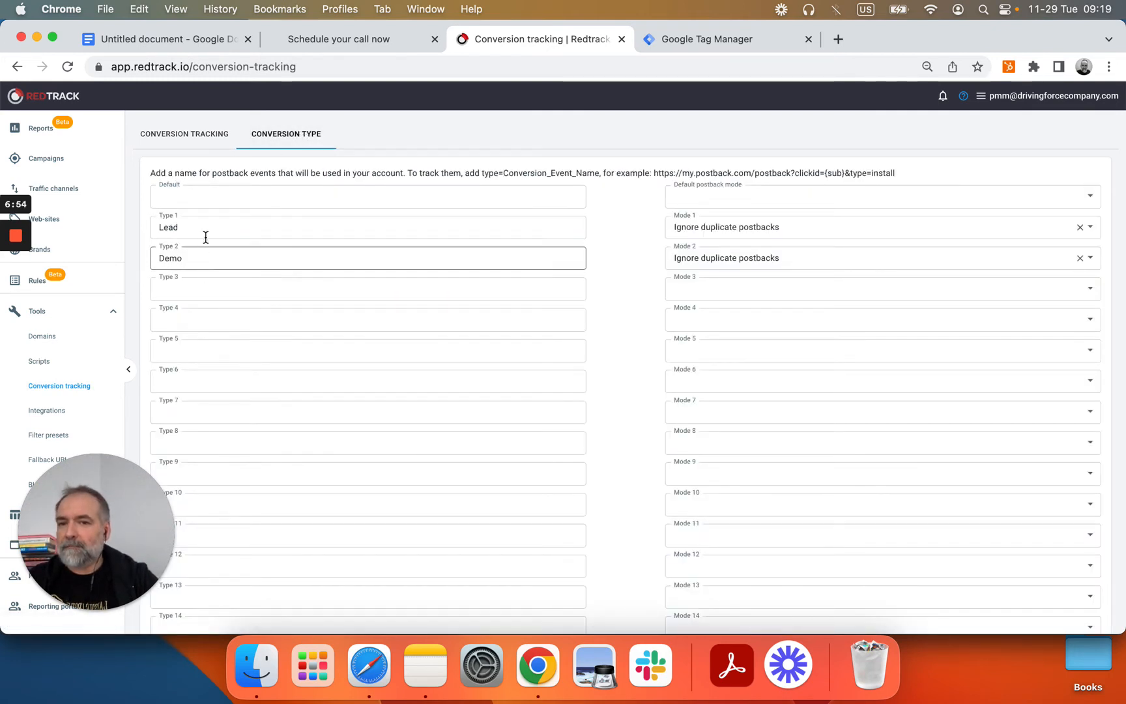
pyautogui.click(744, 233)
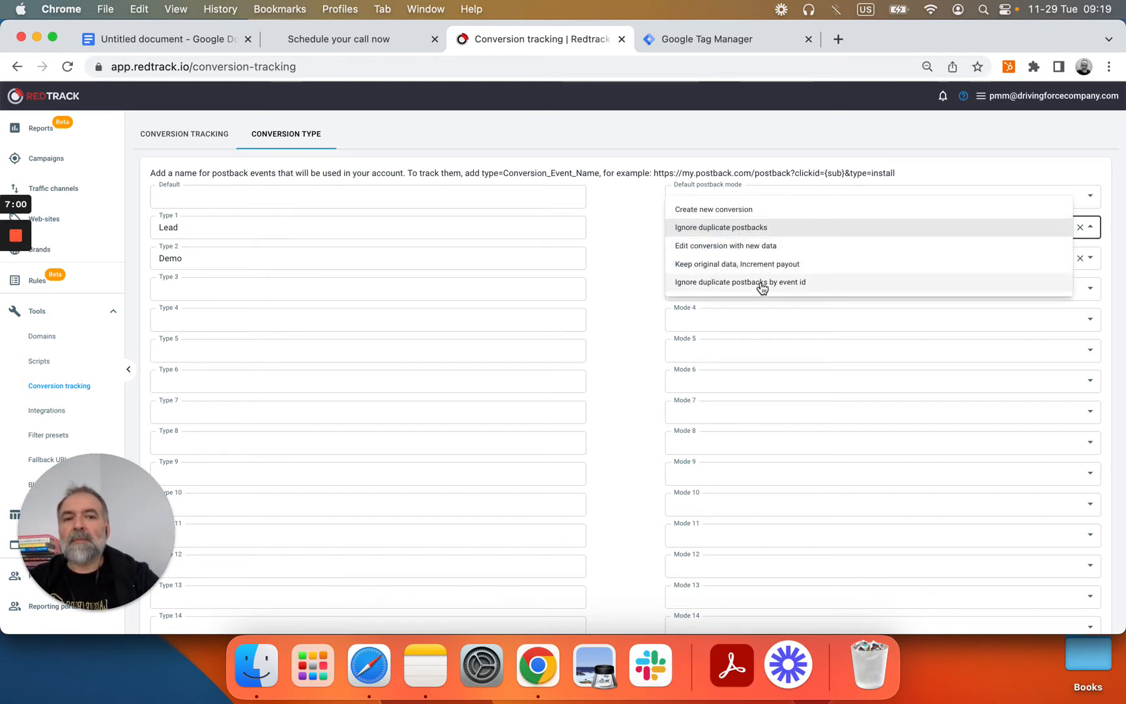
pyautogui.click(930, 177)
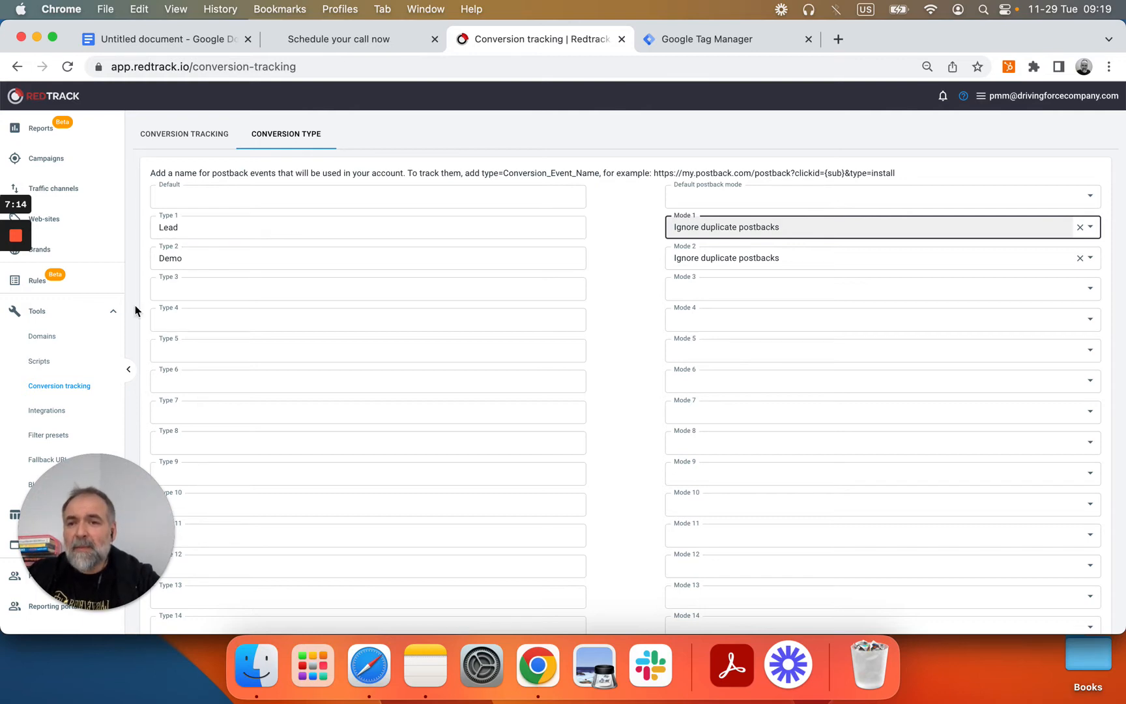
pyautogui.click(41, 362)
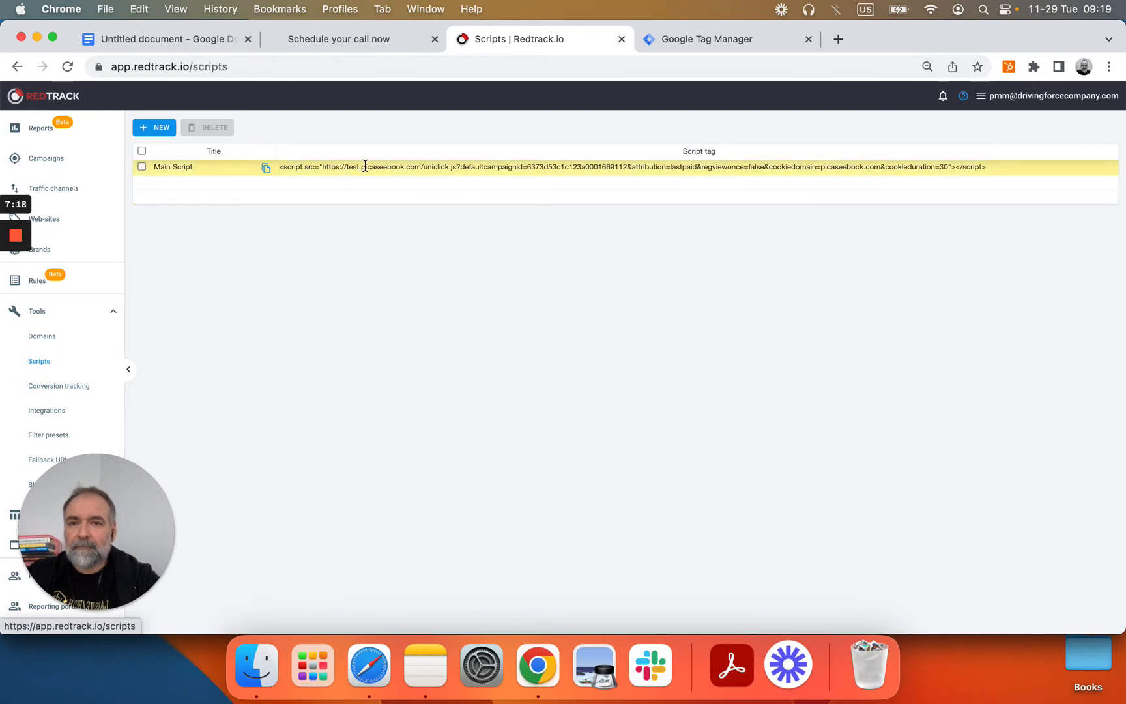
# Step: Draft a new script: Capture all for picaseebook.com campaign, test.picaseebook.com domain, Last paid click attribution
pyautogui.click(158, 129)
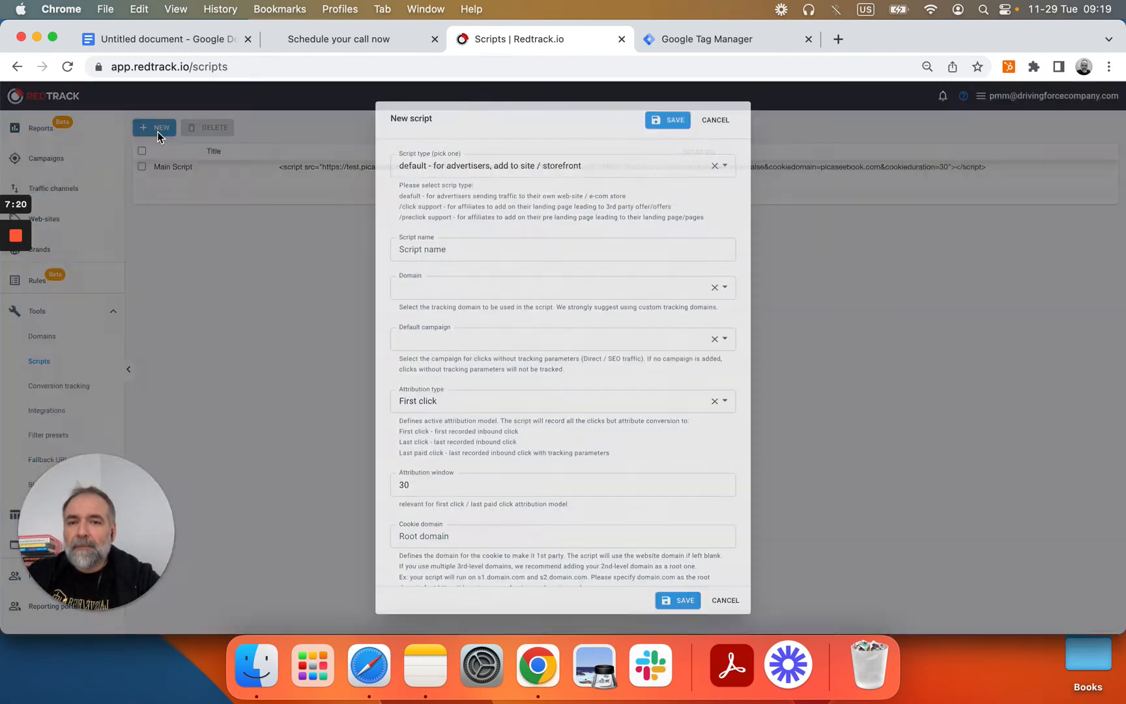
pyautogui.click(497, 240)
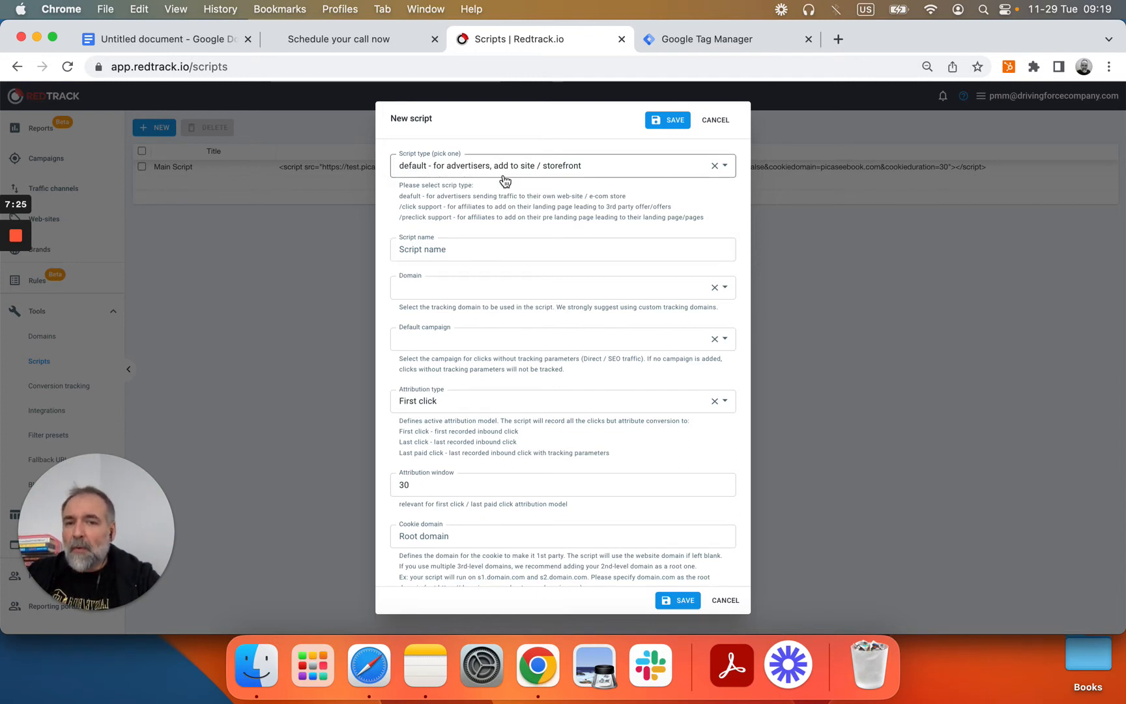
pyautogui.click(438, 333)
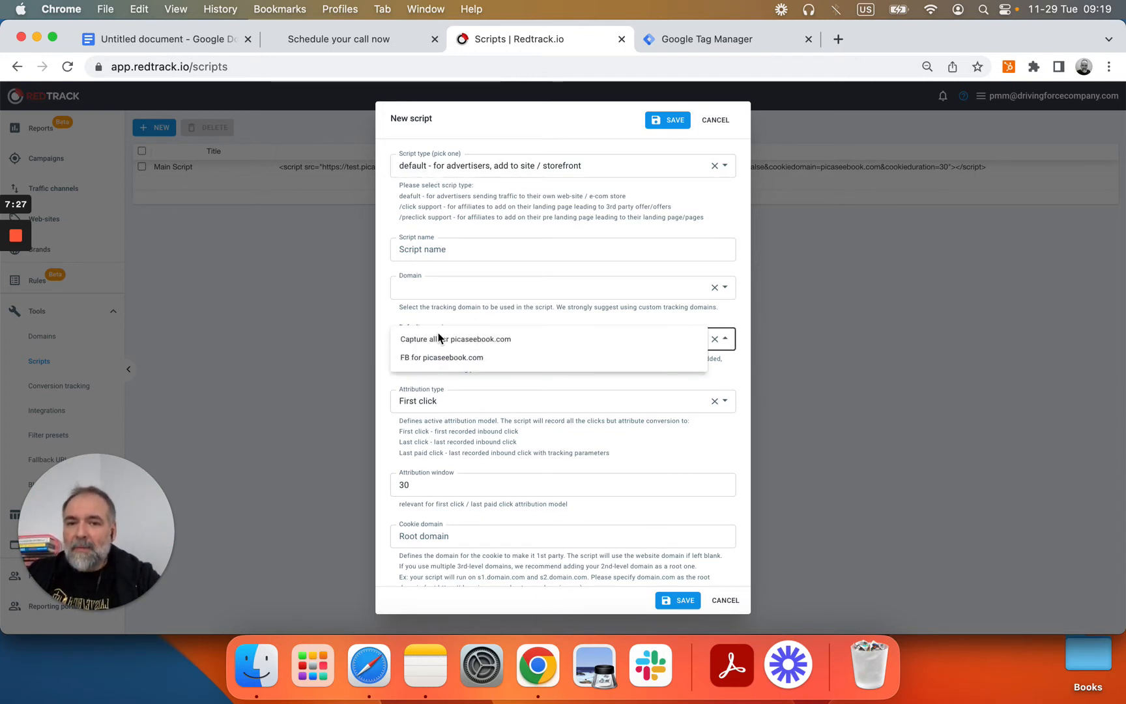
pyautogui.click(454, 341)
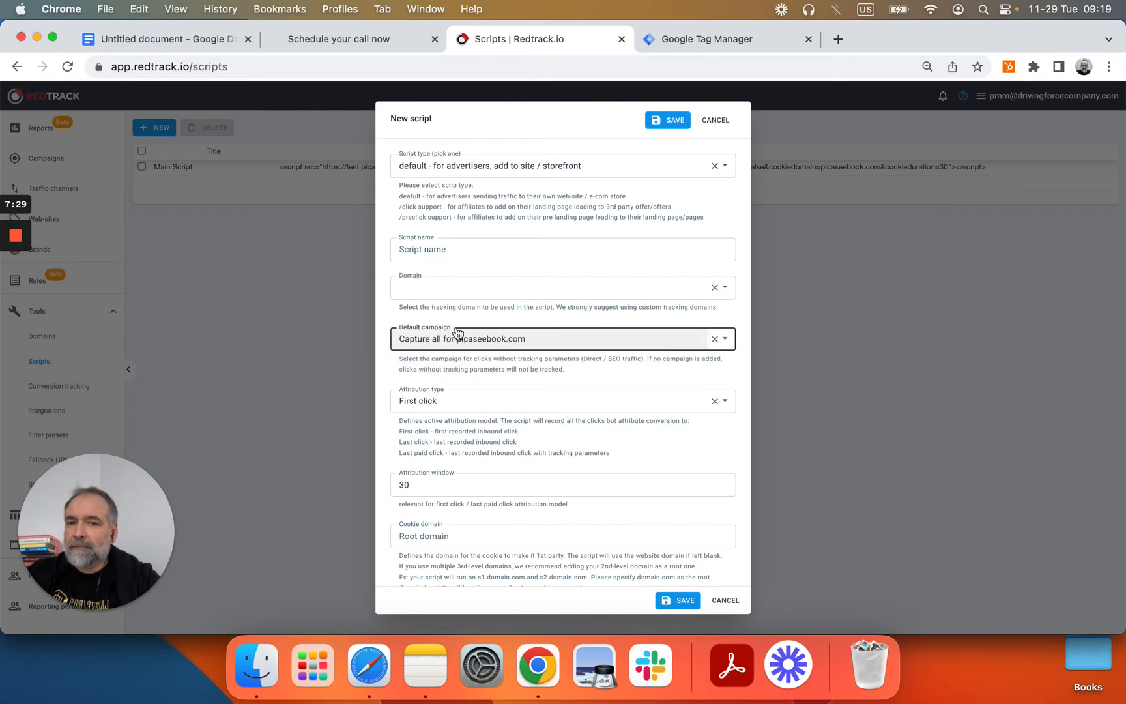
pyautogui.click(465, 290)
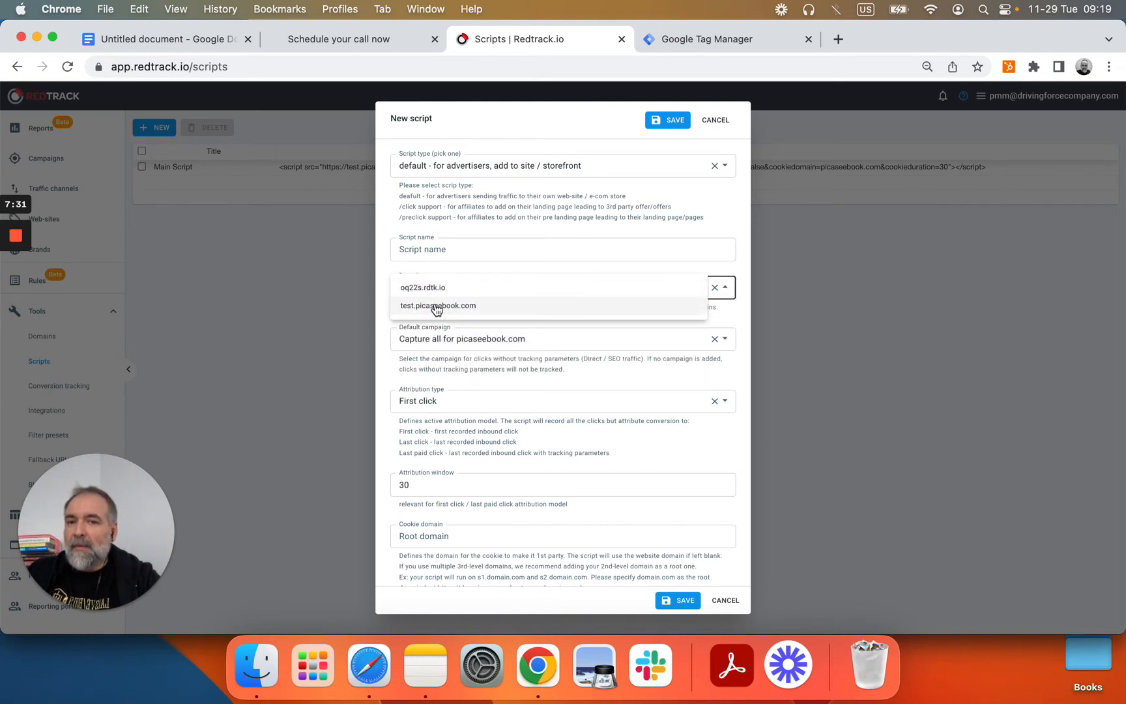
pyautogui.click(434, 310)
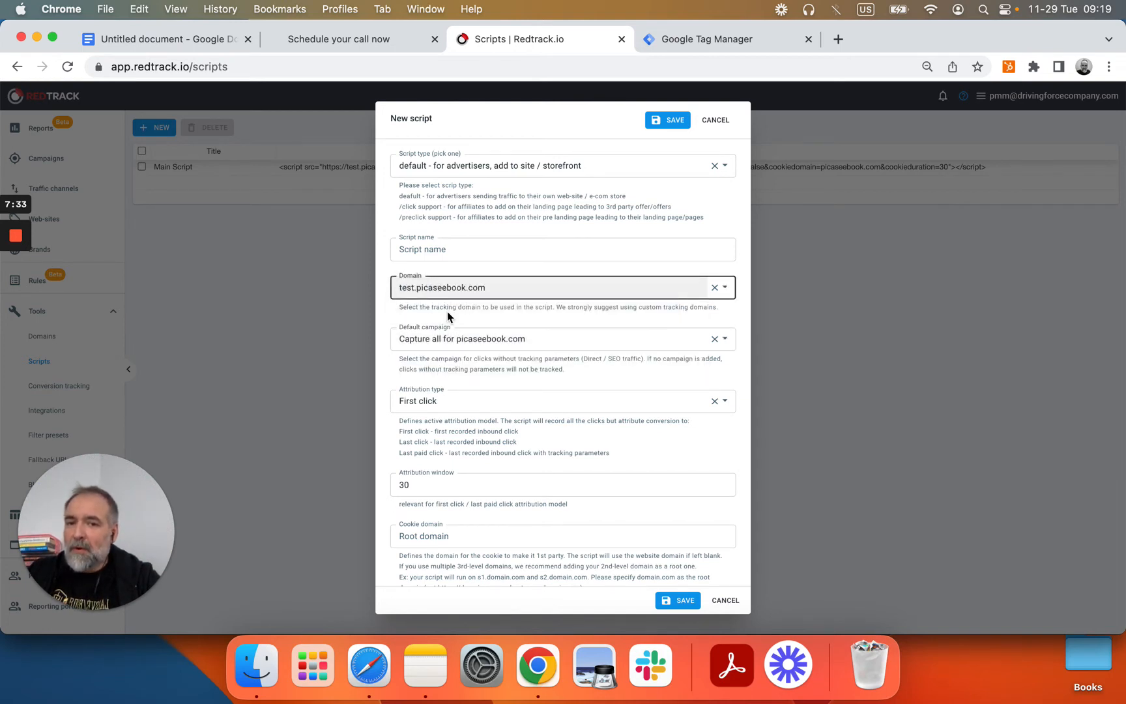
pyautogui.click(467, 401)
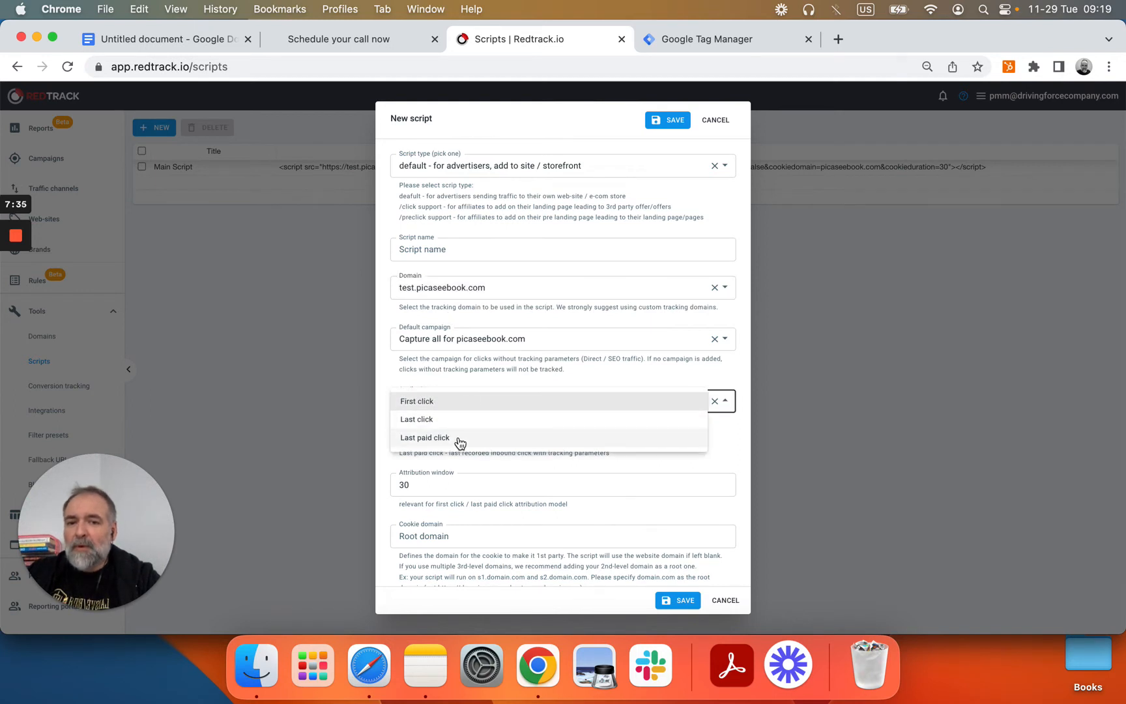
pyautogui.click(460, 439)
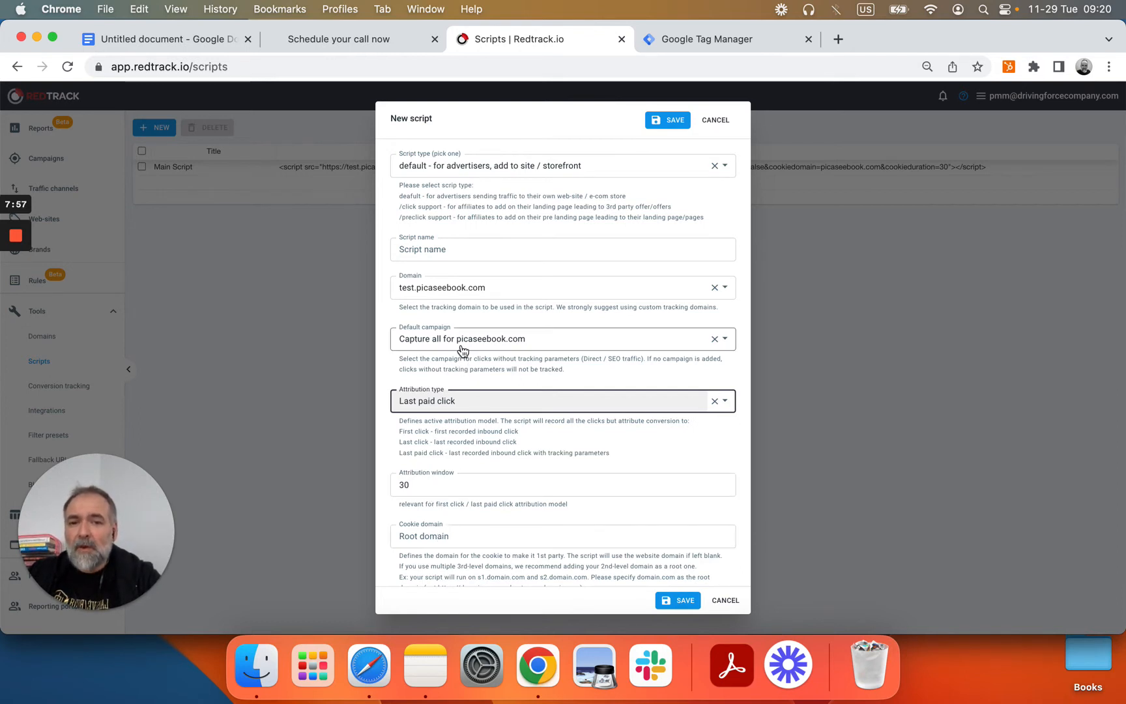
# Step: Type 'picase' as cookie domain, cancel the unsaved script, and go to Google Tag Manager
pyautogui.click(438, 538)
pyautogui.write('pica')
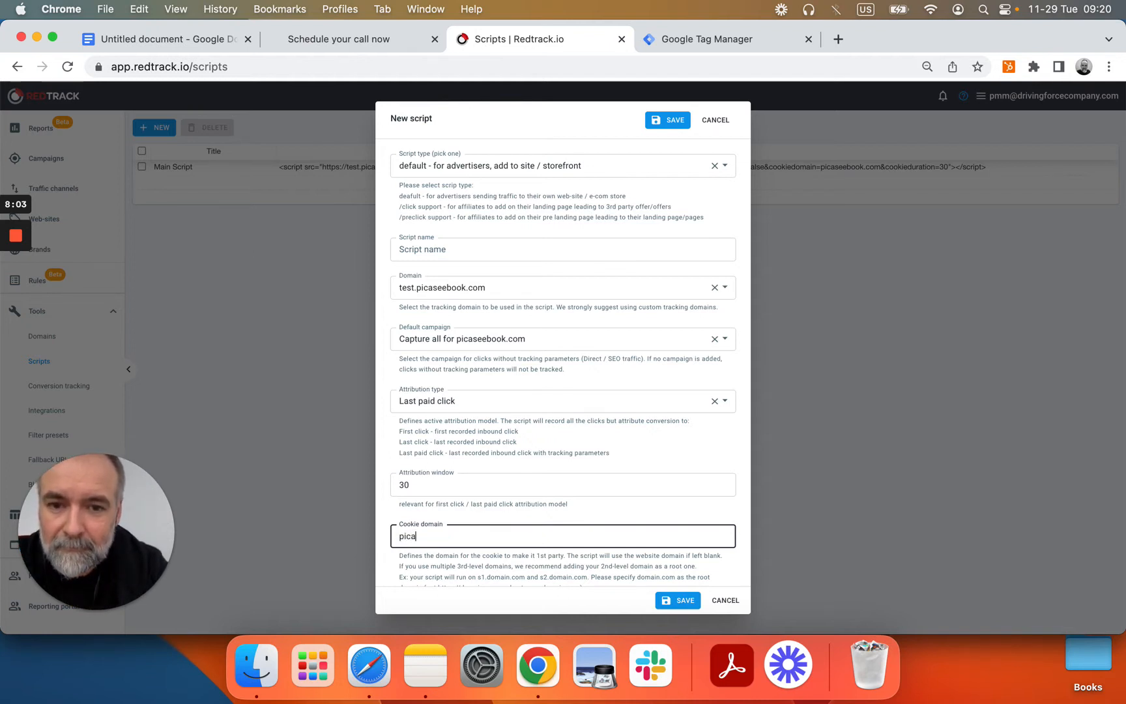
pyautogui.write('seebook.com')
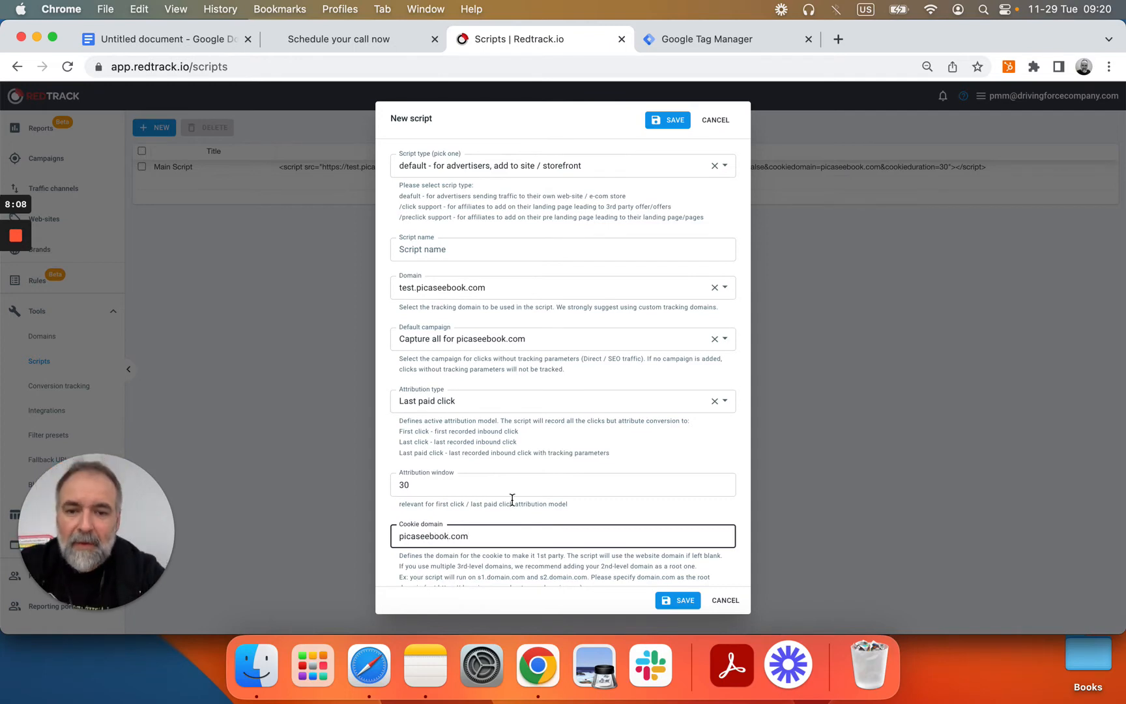
pyautogui.scroll(-2, 513, 500)
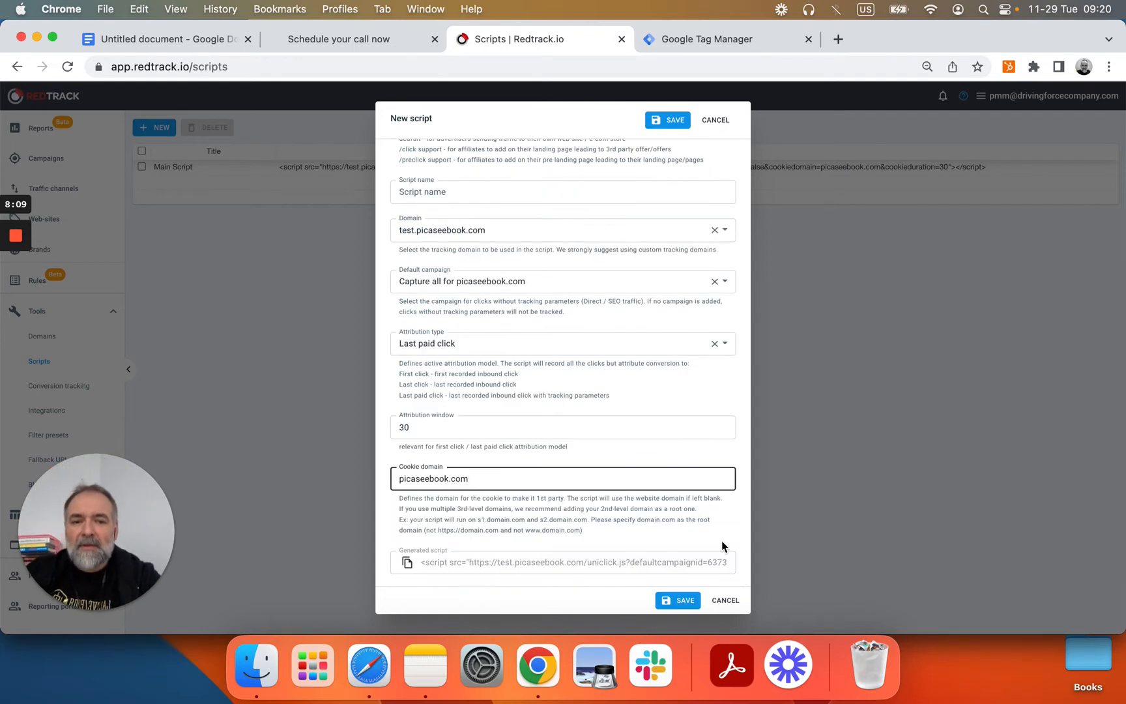
pyautogui.click(725, 600)
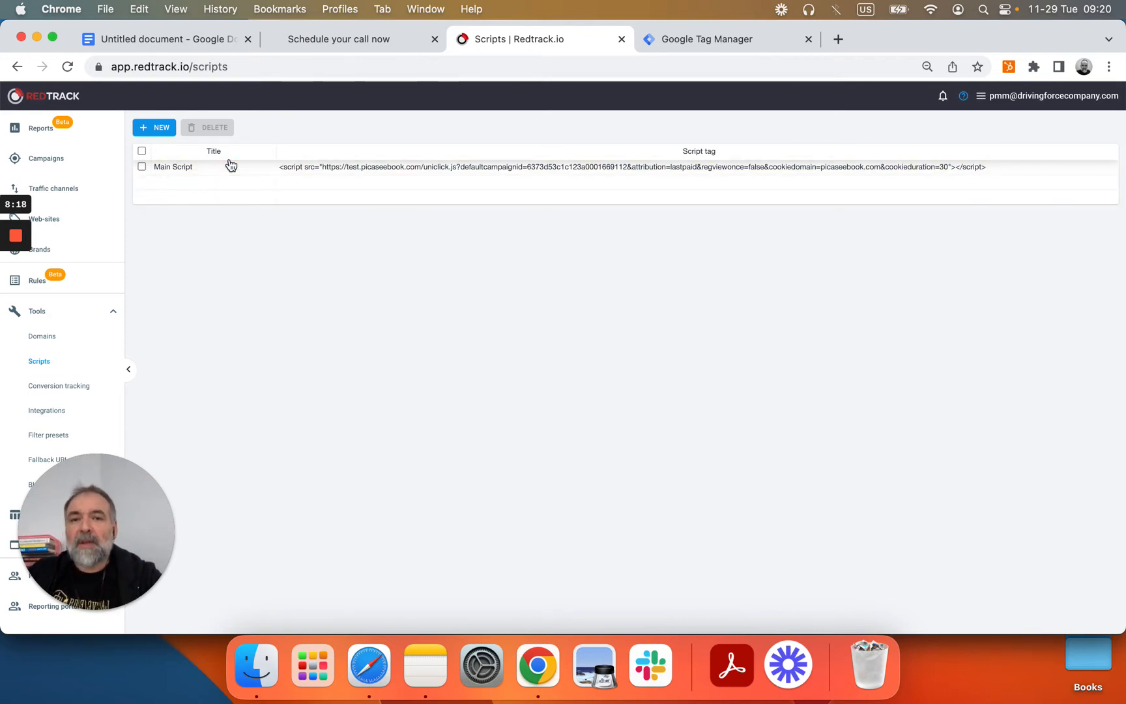
pyautogui.click(734, 40)
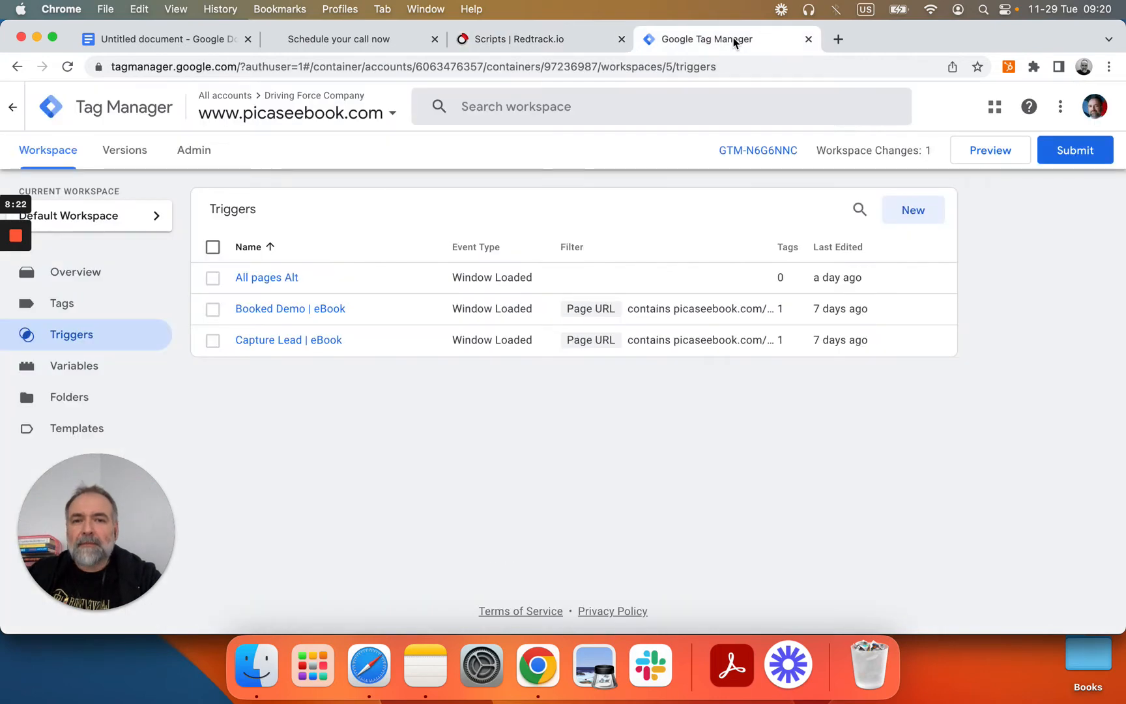
# Step: Review the Attribution Click tag's HTML tracking script, then go to the workspace Variables list
pyautogui.click(61, 305)
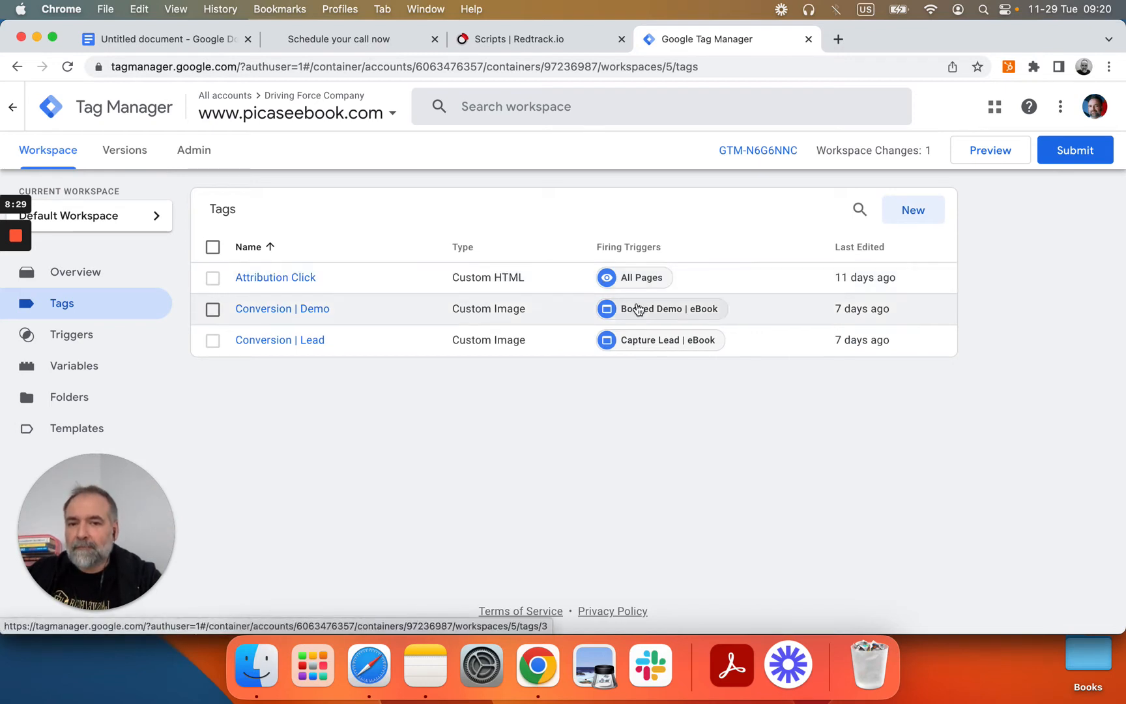
pyautogui.click(292, 278)
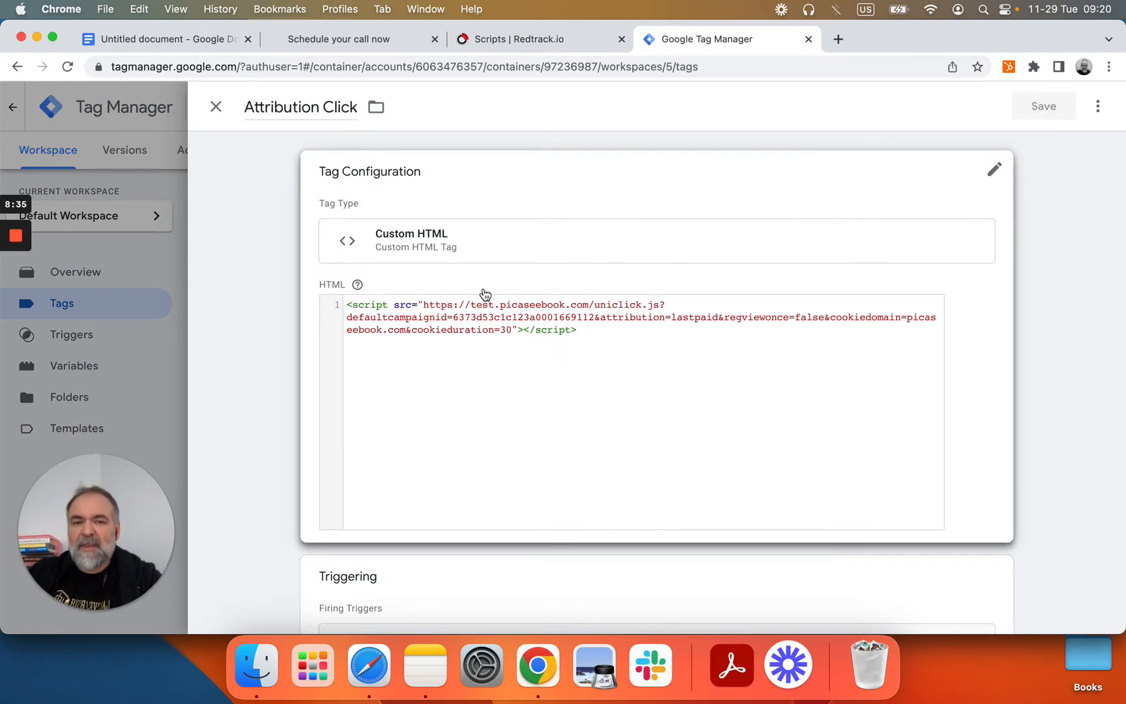
pyautogui.scroll(-2, 485, 295)
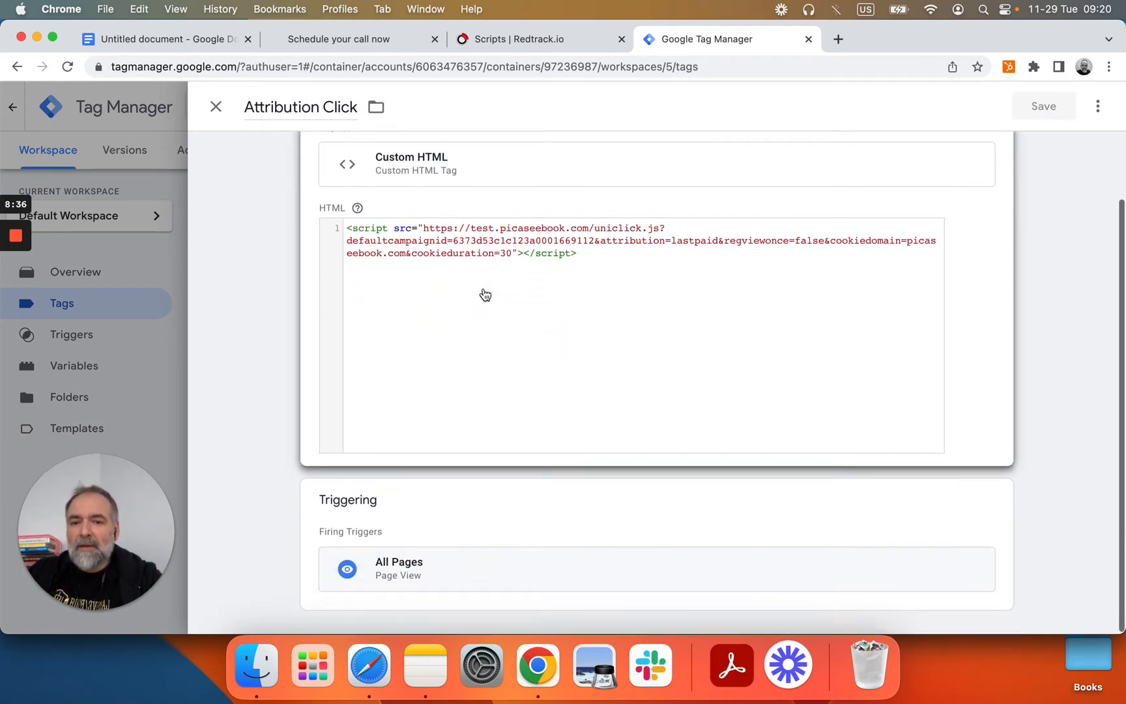
pyautogui.scroll(2, 485, 294)
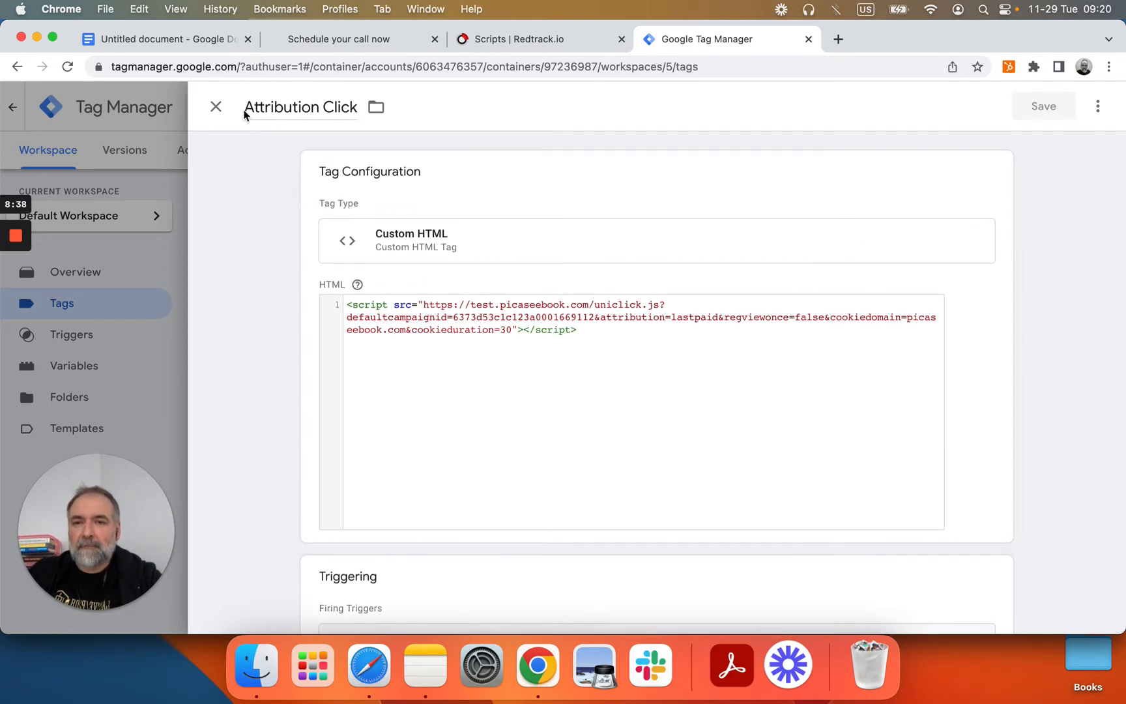
pyautogui.click(217, 106)
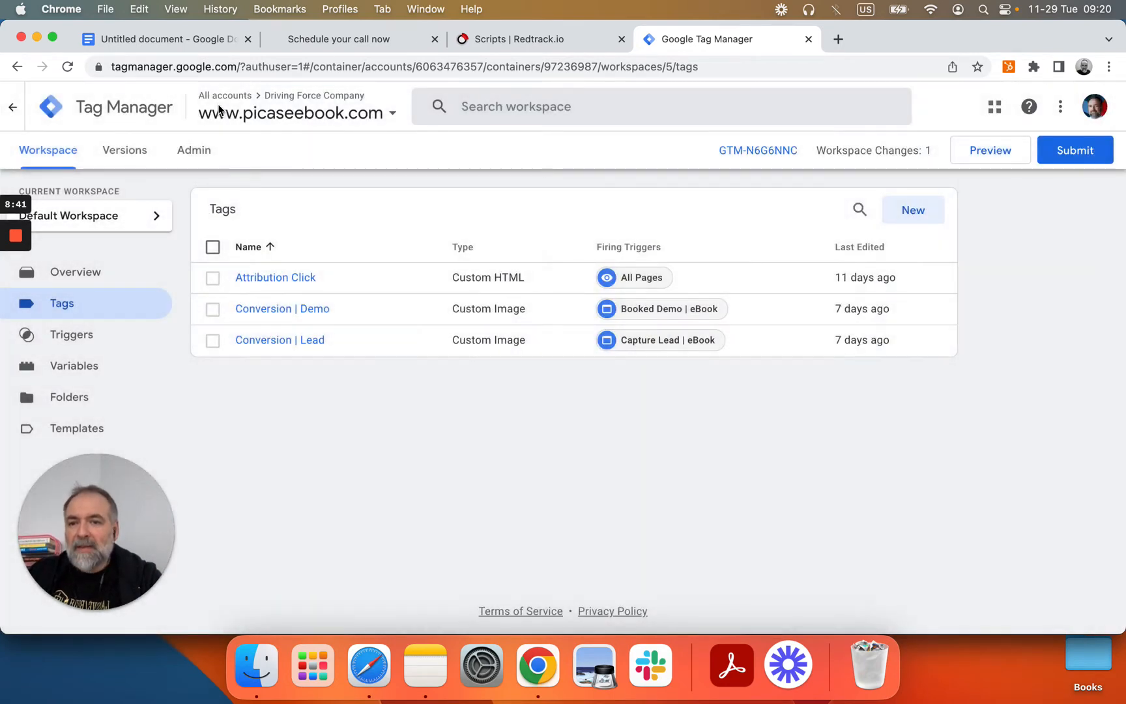
pyautogui.click(64, 372)
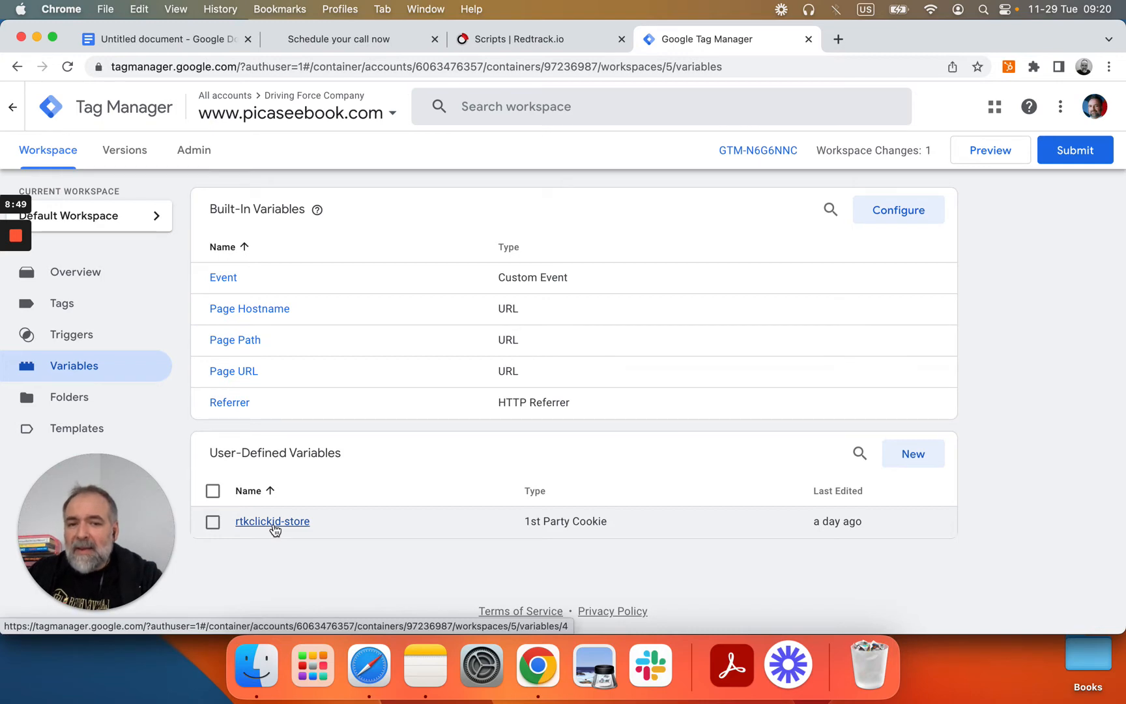
# Step: Inspect the rtkclickid-store 1st Party Cookie variable's configuration, then return to the Tags list
pyautogui.click(274, 526)
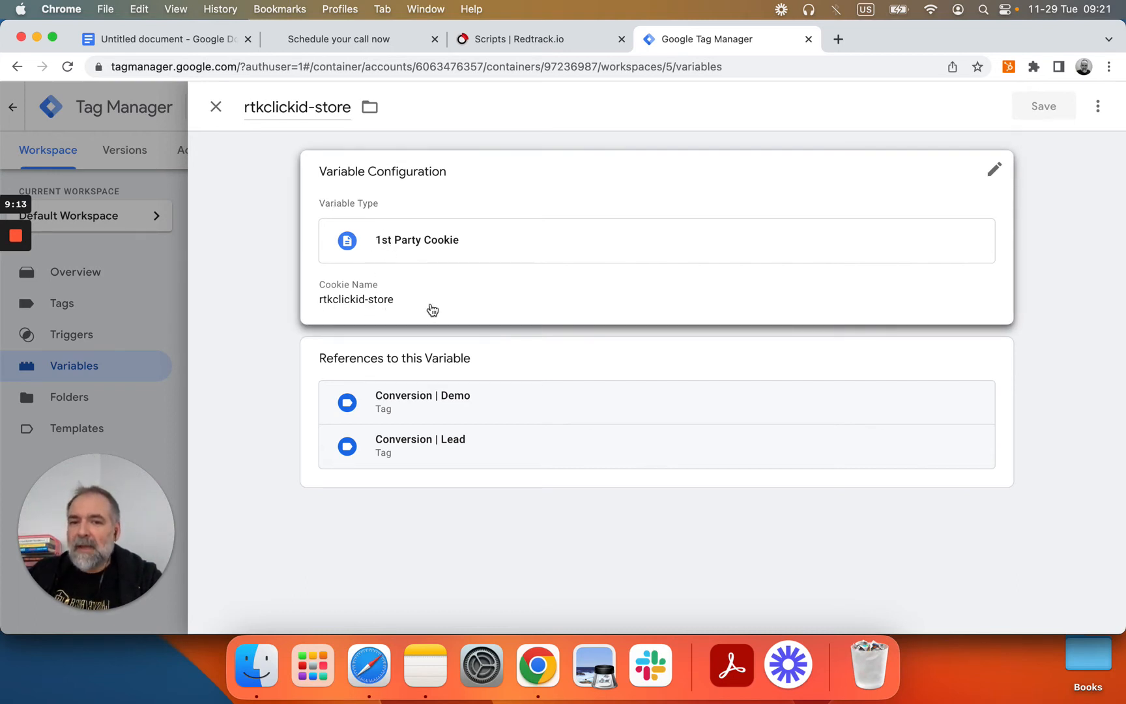
pyautogui.click(215, 106)
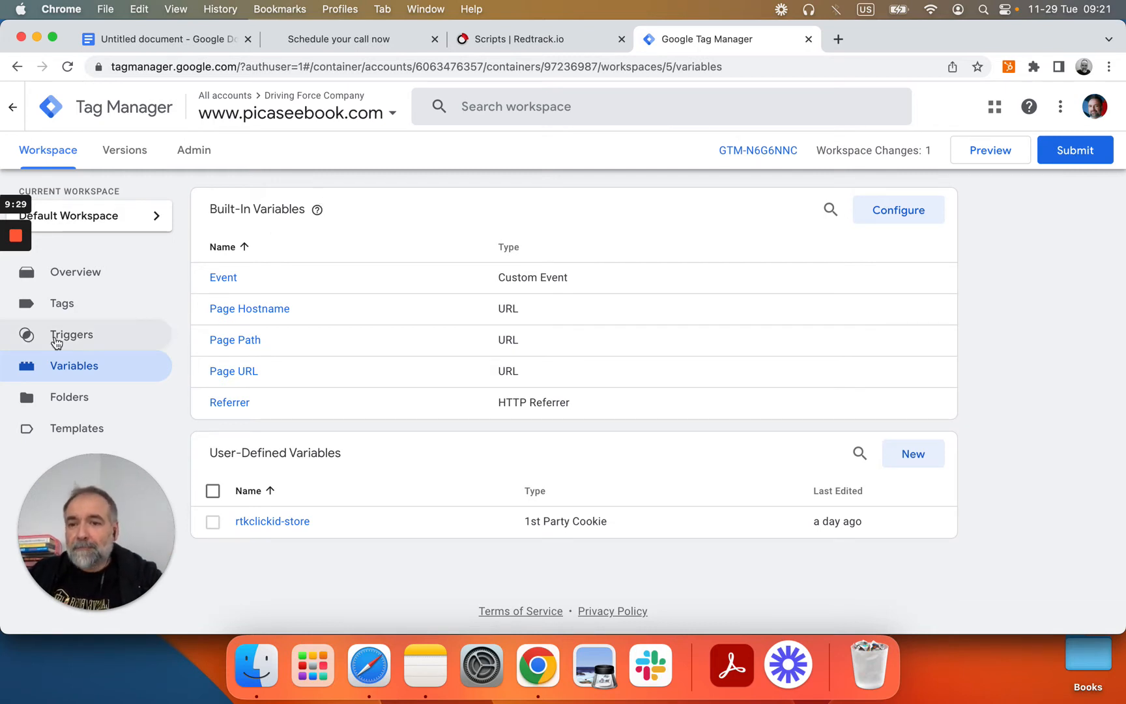
pyautogui.click(68, 306)
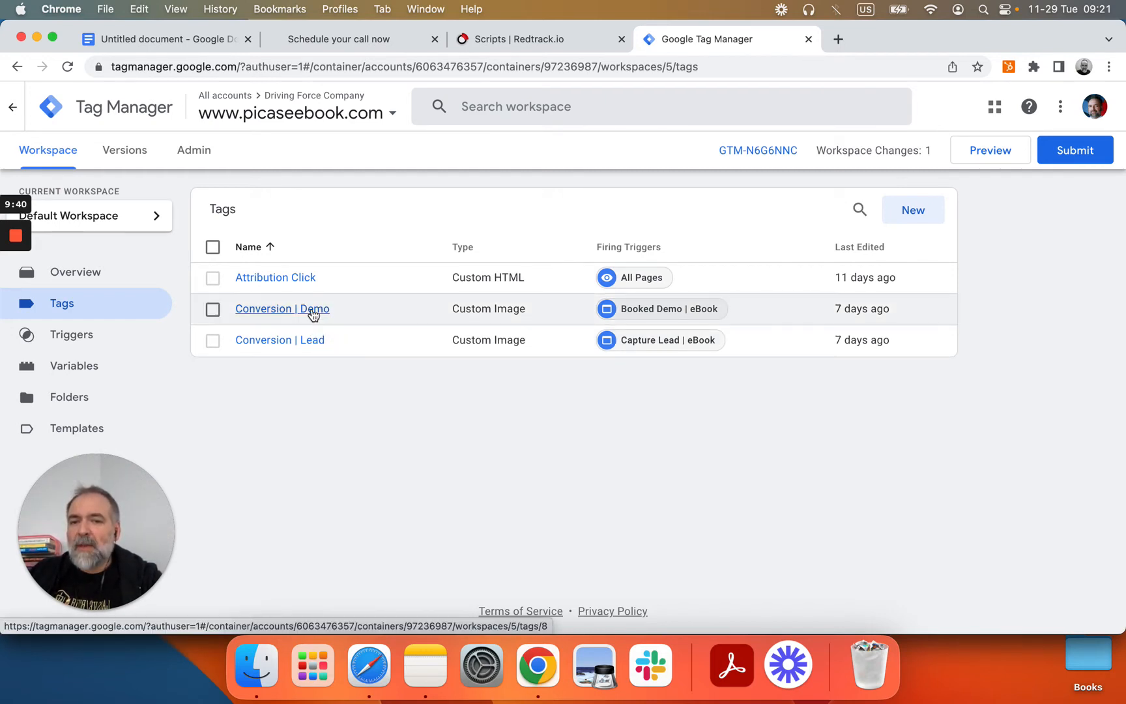
# Step: Compare RedTrack's postback URL settings with its Lead and Demo conversion types, then return to Tag Manager
pyautogui.click(522, 44)
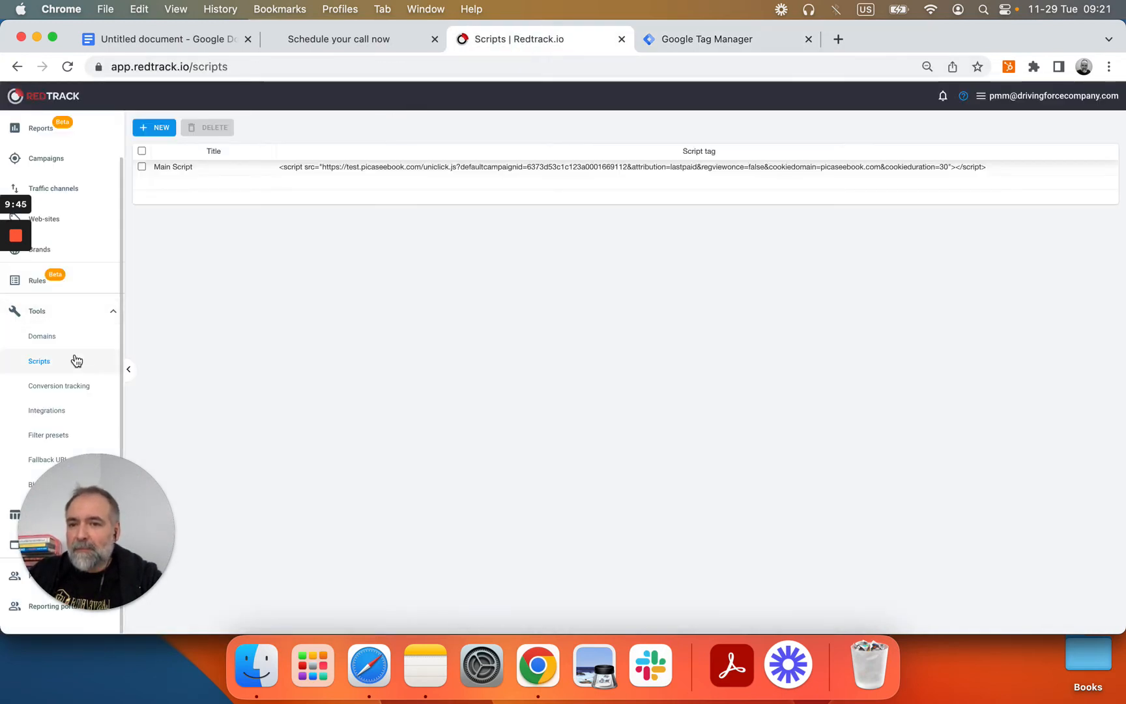
pyautogui.click(73, 385)
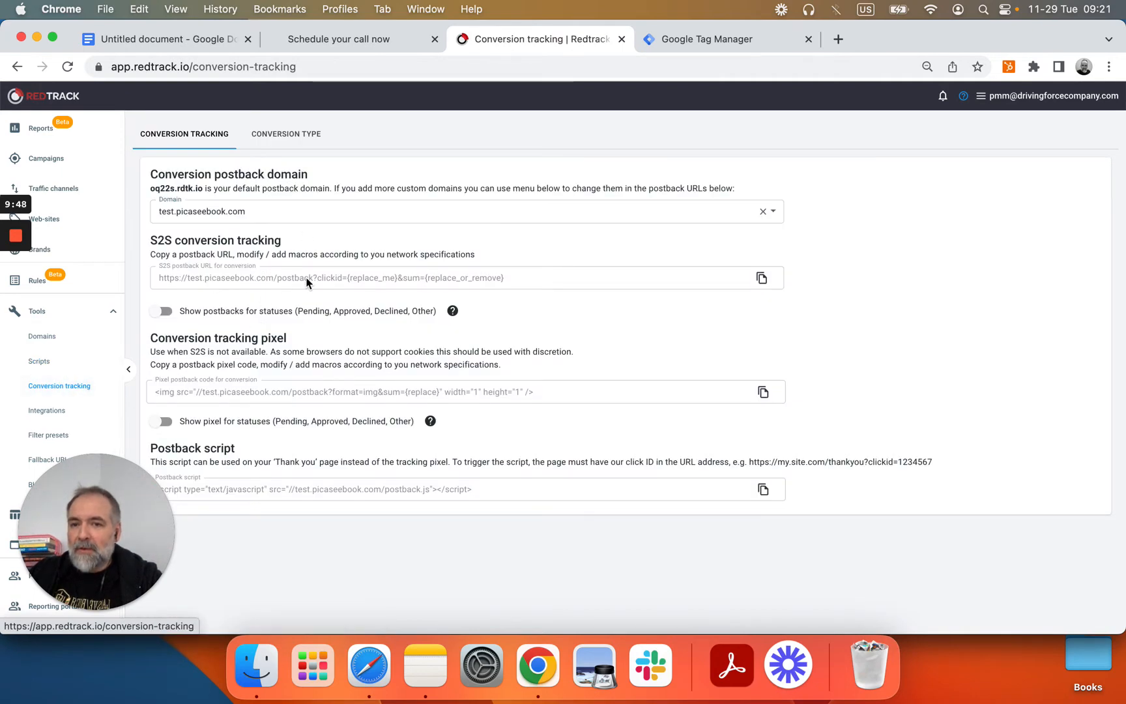
pyautogui.click(302, 134)
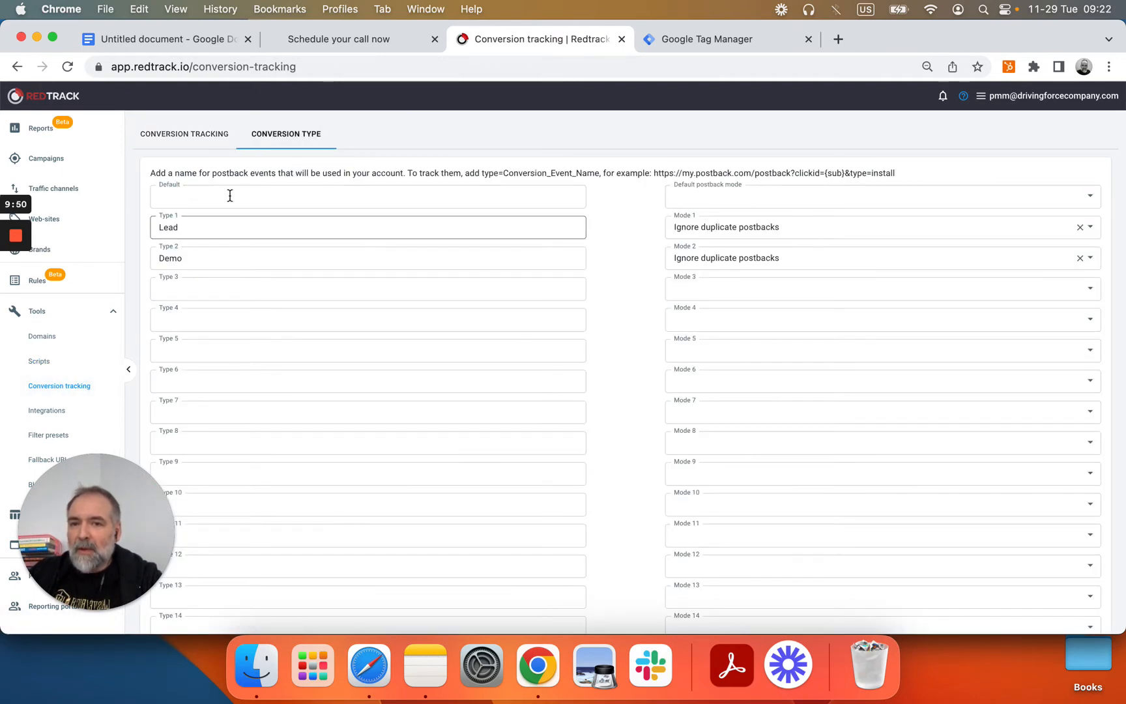
pyautogui.click(208, 137)
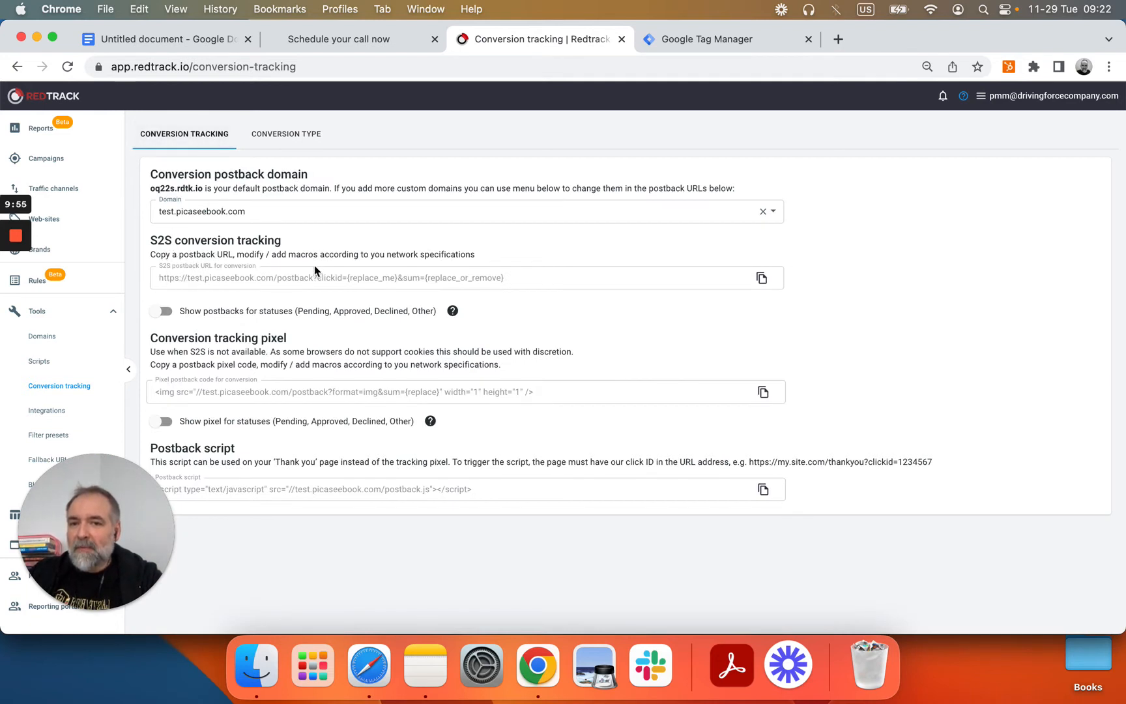
pyautogui.click(287, 134)
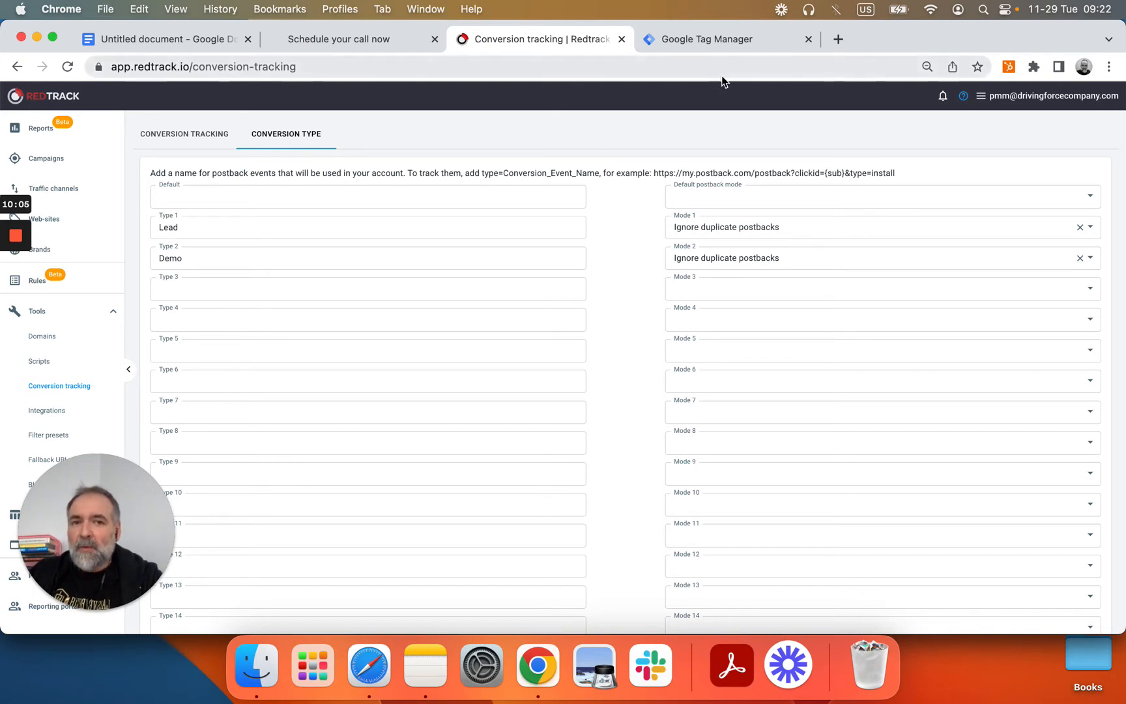
pyautogui.click(712, 44)
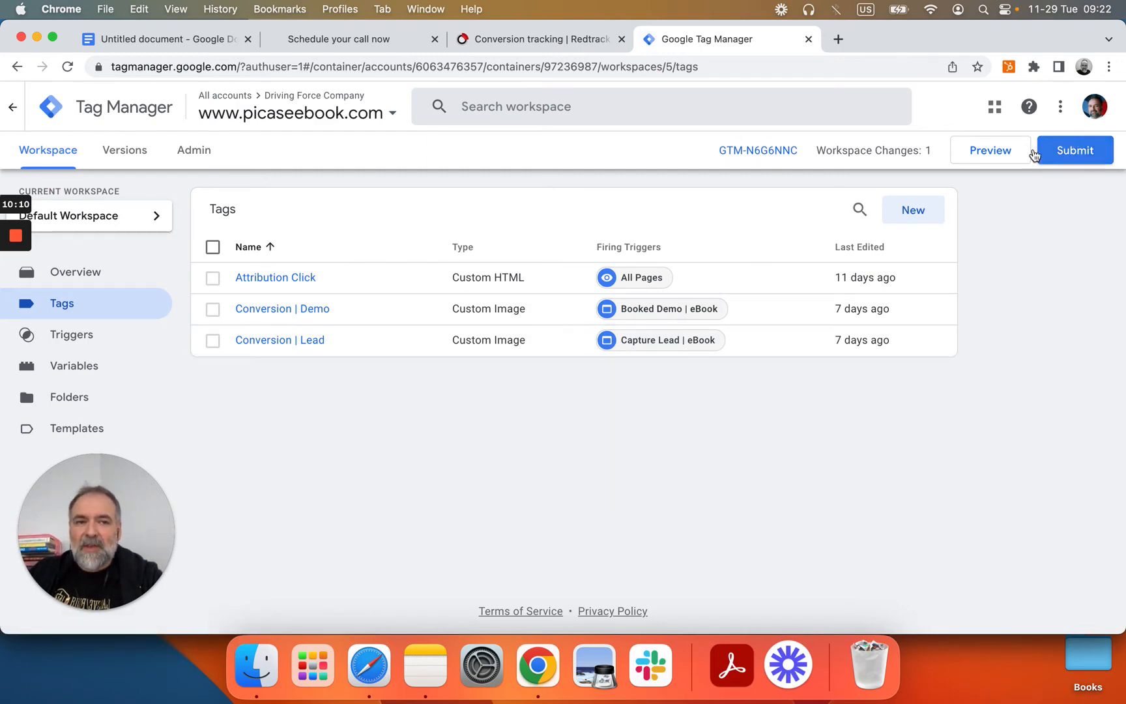
# Step: Create a new Untitled Tag and scroll its tag-type chooser down to Custom HTML and Custom Image
pyautogui.click(915, 207)
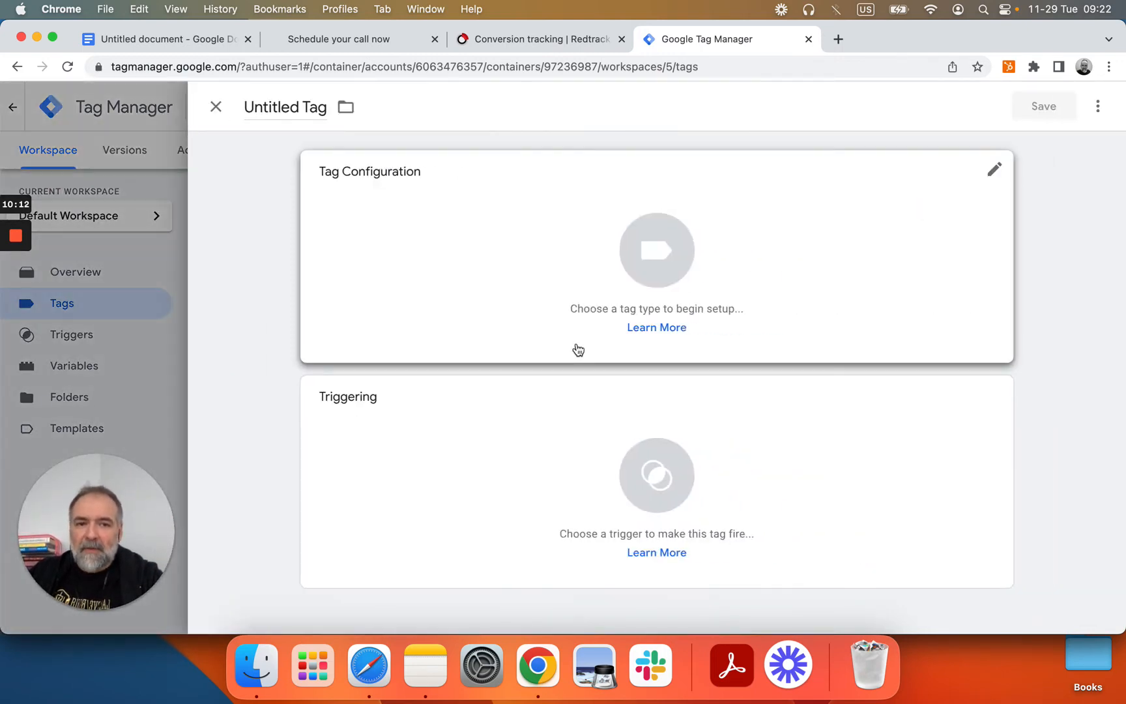
pyautogui.click(739, 305)
pyautogui.scroll(-5, 767, 450)
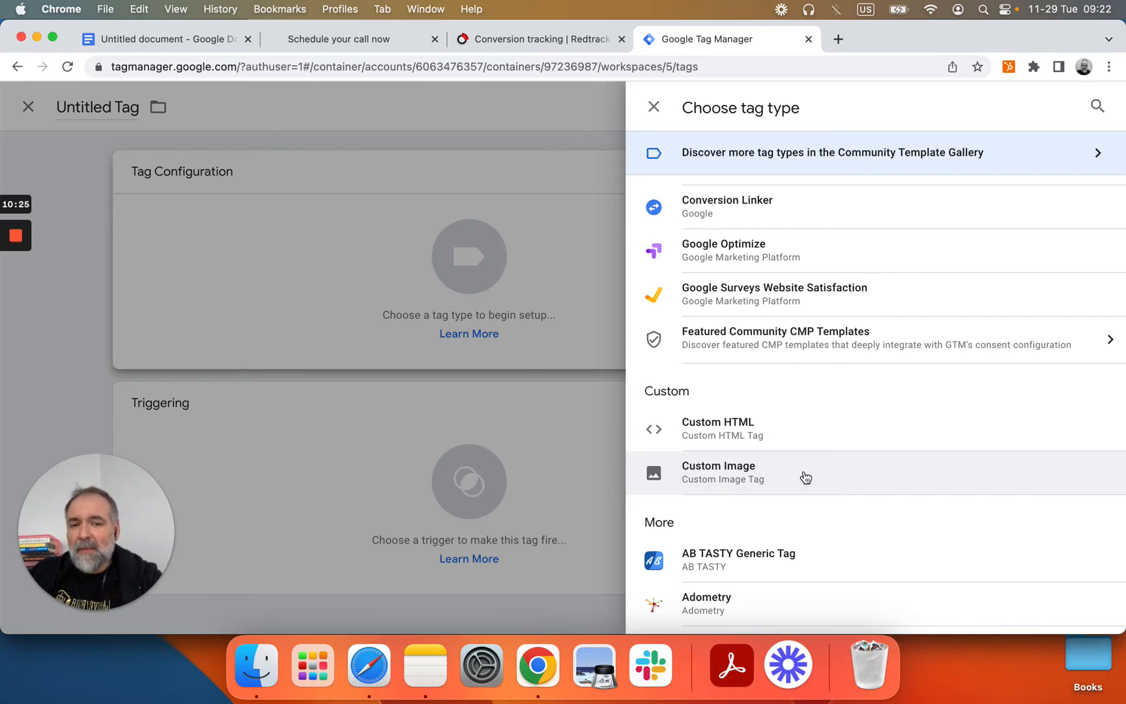
# Step: Discard the untitled tag and compare the Conversion | Lead tag's type=Lead postback URL with RedTrack's
pyautogui.click(654, 106)
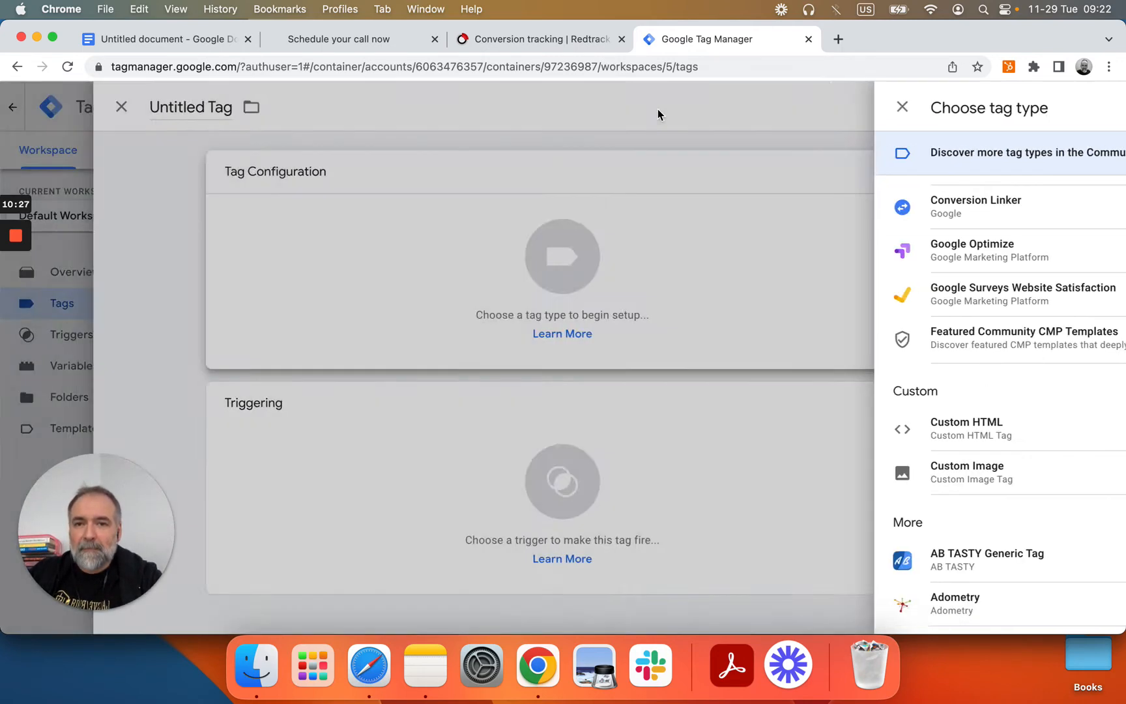
pyautogui.click(216, 106)
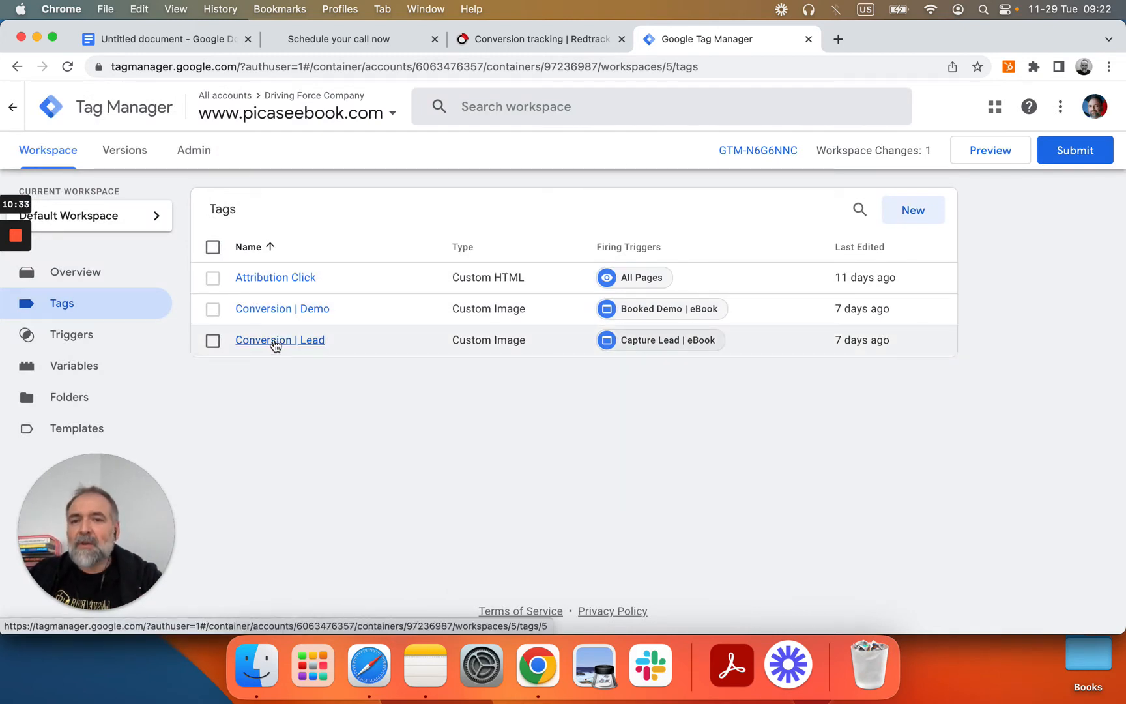
pyautogui.click(274, 345)
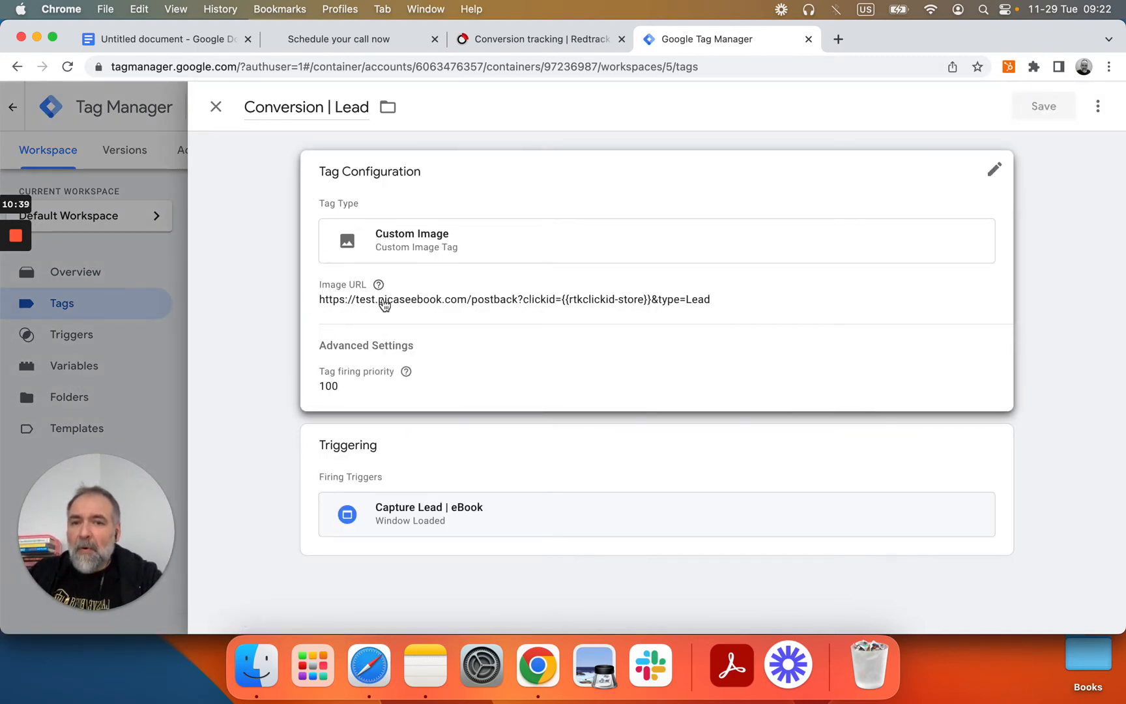
pyautogui.click(551, 40)
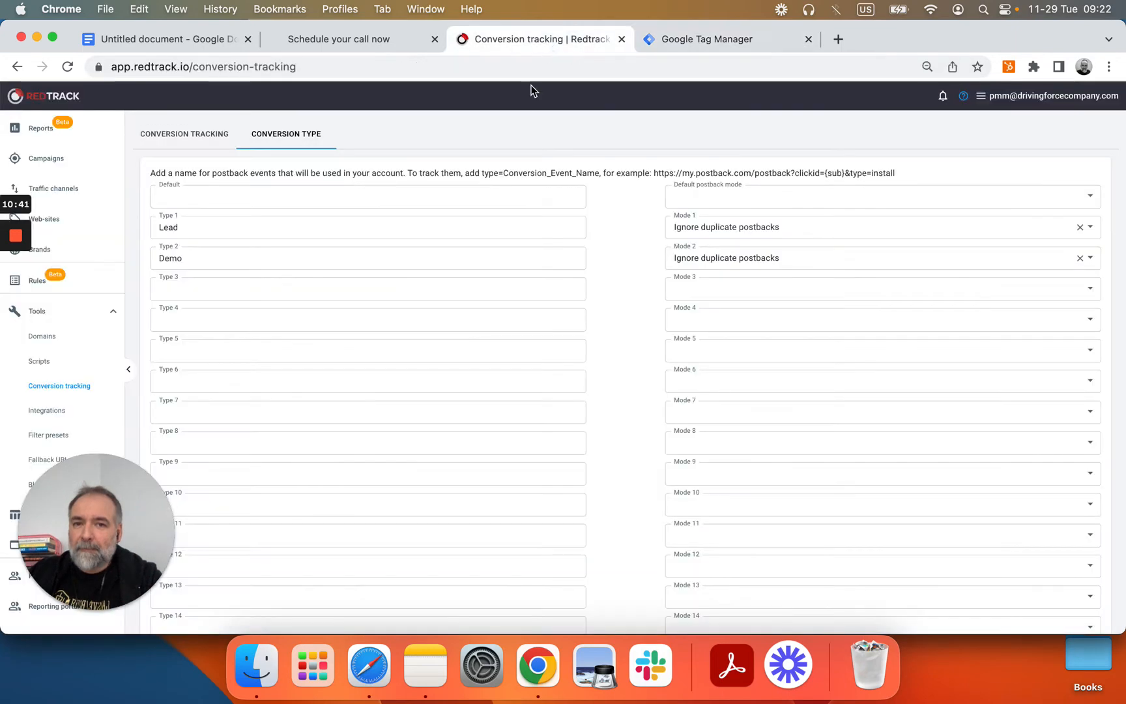
pyautogui.click(180, 129)
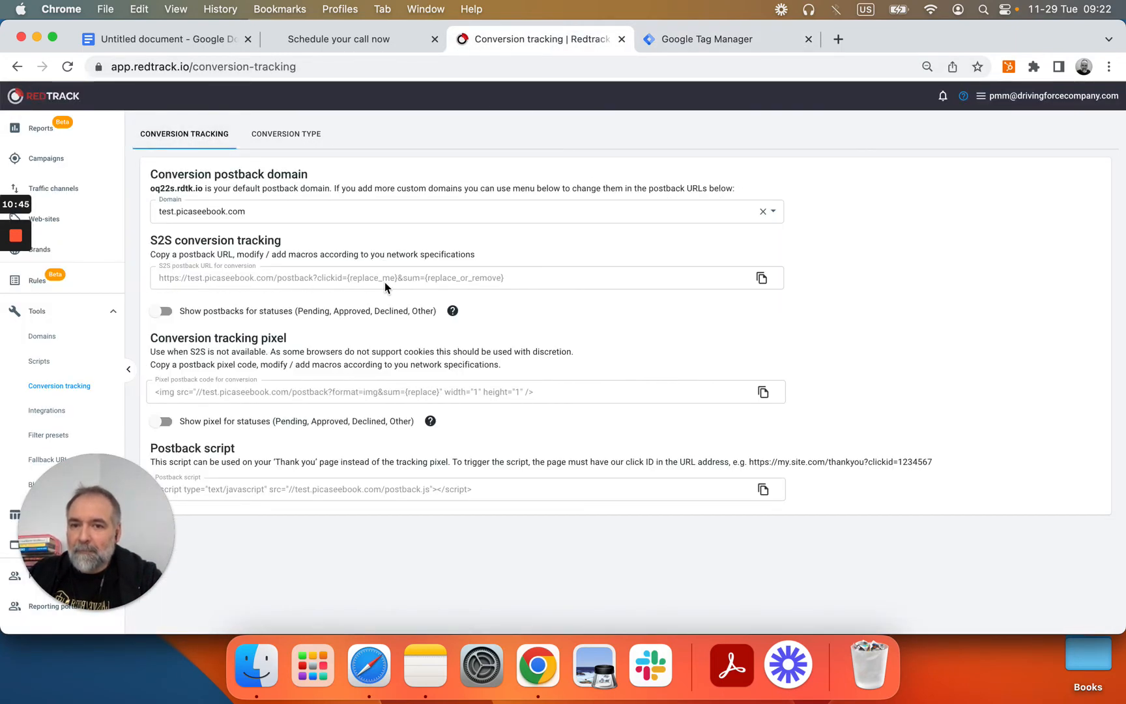
pyautogui.click(699, 40)
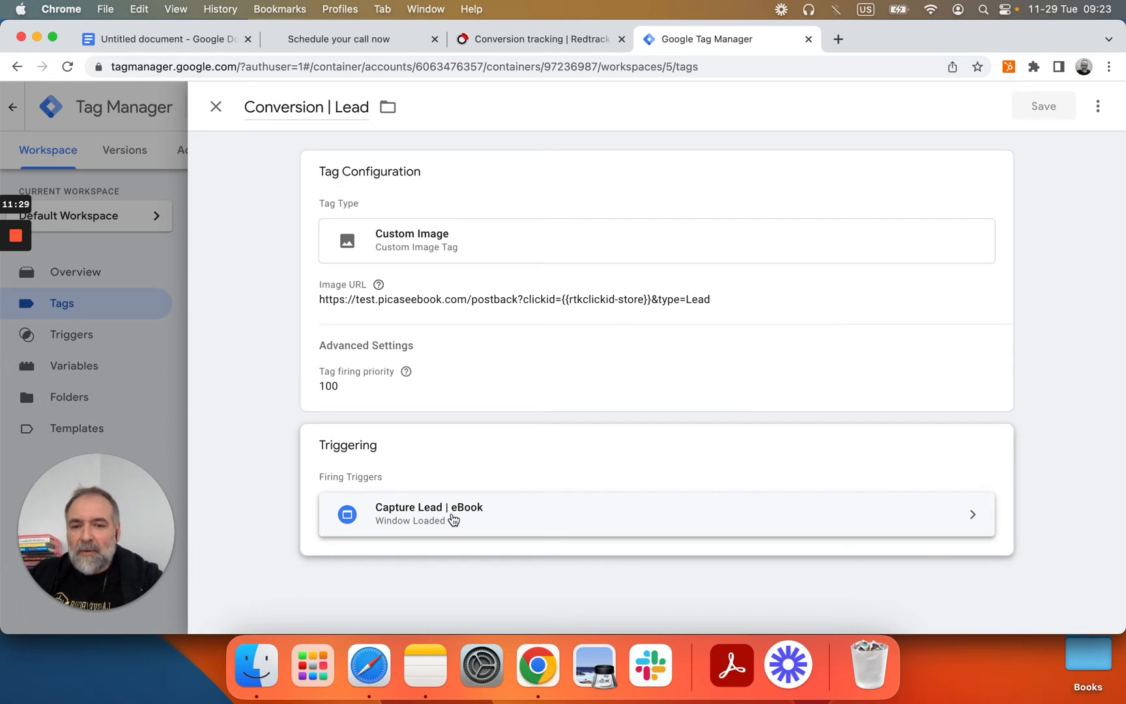
# Step: Open the Capture Lead | eBook trigger and examine its Page URL 'contains' condition value
pyautogui.click(453, 520)
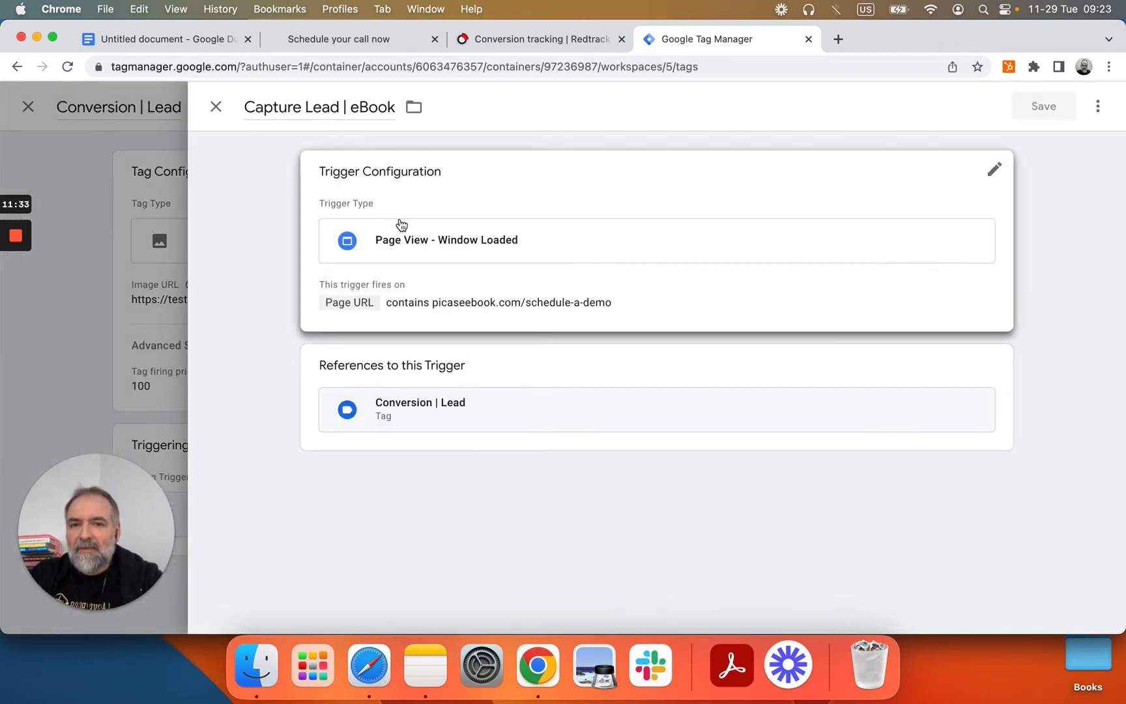
pyautogui.click(410, 251)
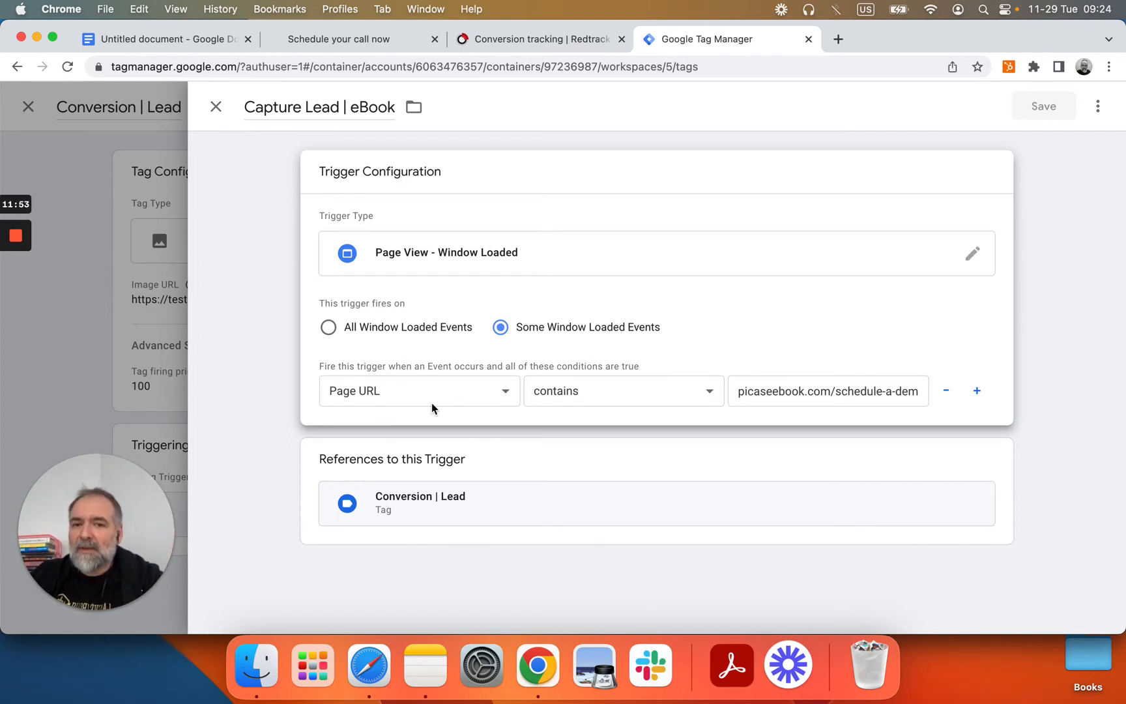
pyautogui.click(782, 390)
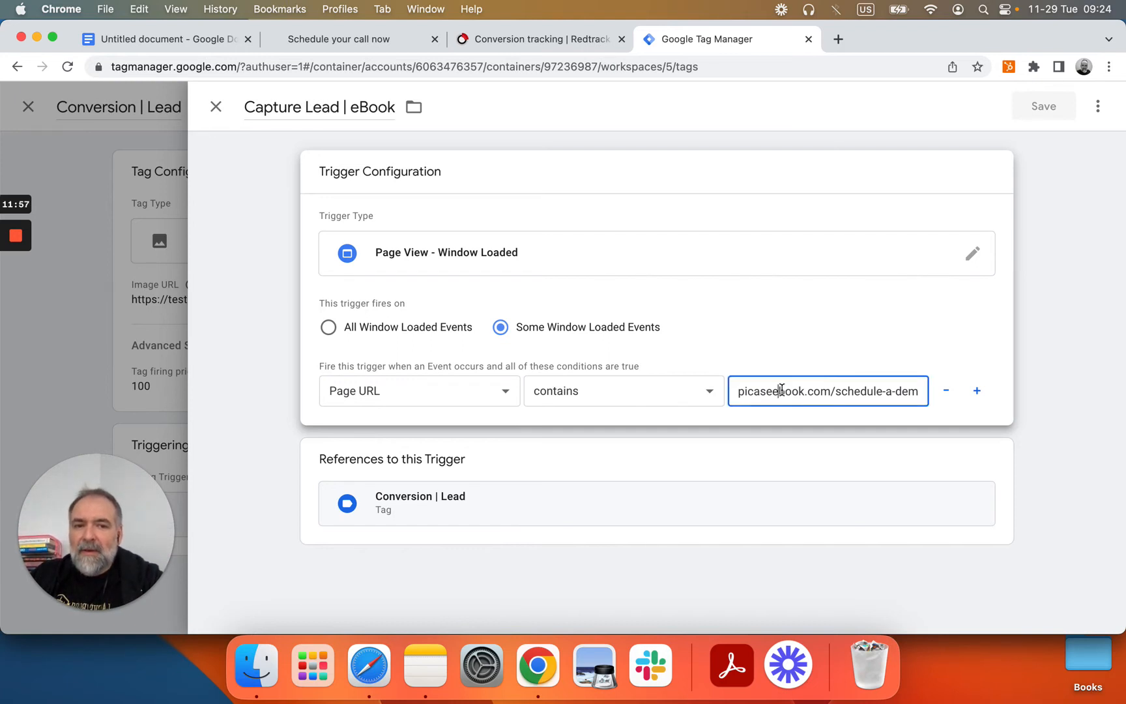
pyautogui.hscroll(1, 782, 390)
pyautogui.hscroll(-1, 782, 390)
pyautogui.hscroll(1, 781, 390)
pyautogui.hscroll(-1, 782, 390)
pyautogui.hscroll(2, 782, 389)
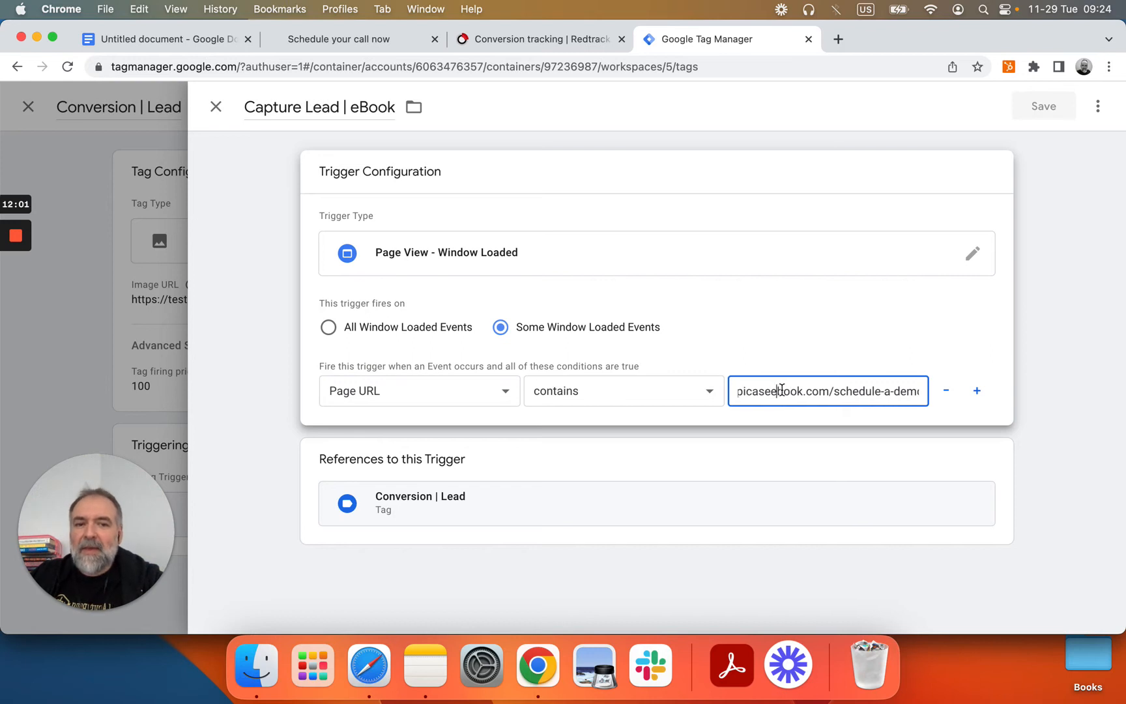
pyautogui.hscroll(-2, 781, 390)
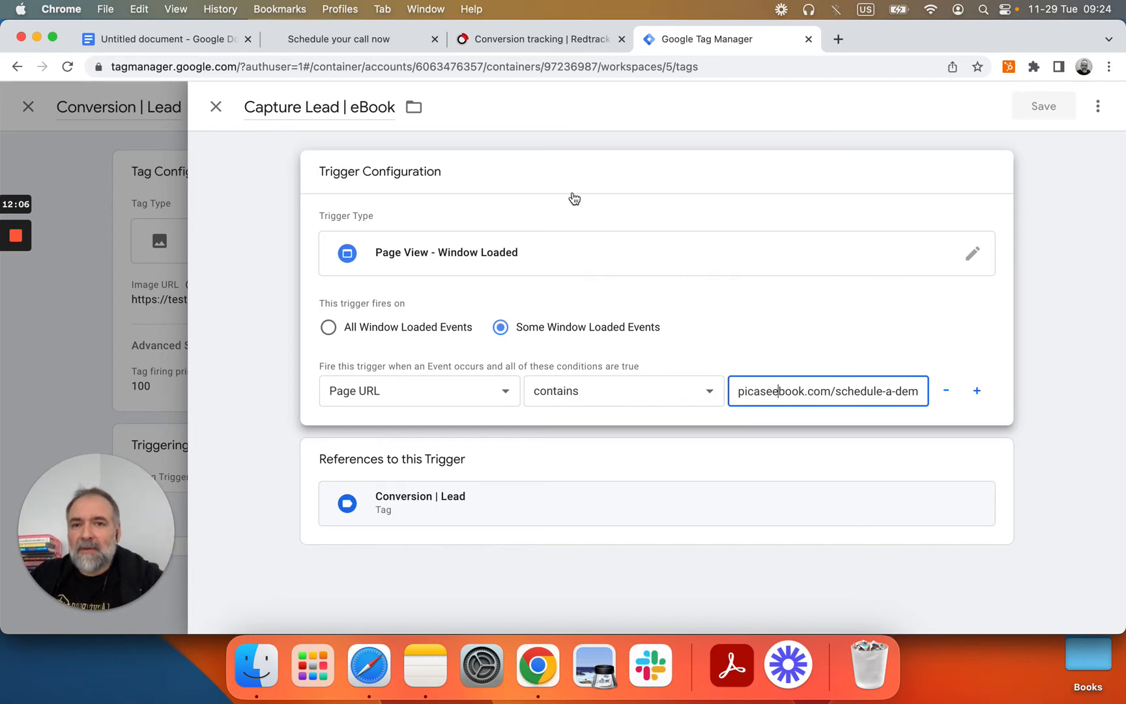
# Step: Check the live schedule-a-demo page address against the picaseebook.com/schedule-a-demo condition
pyautogui.click(387, 36)
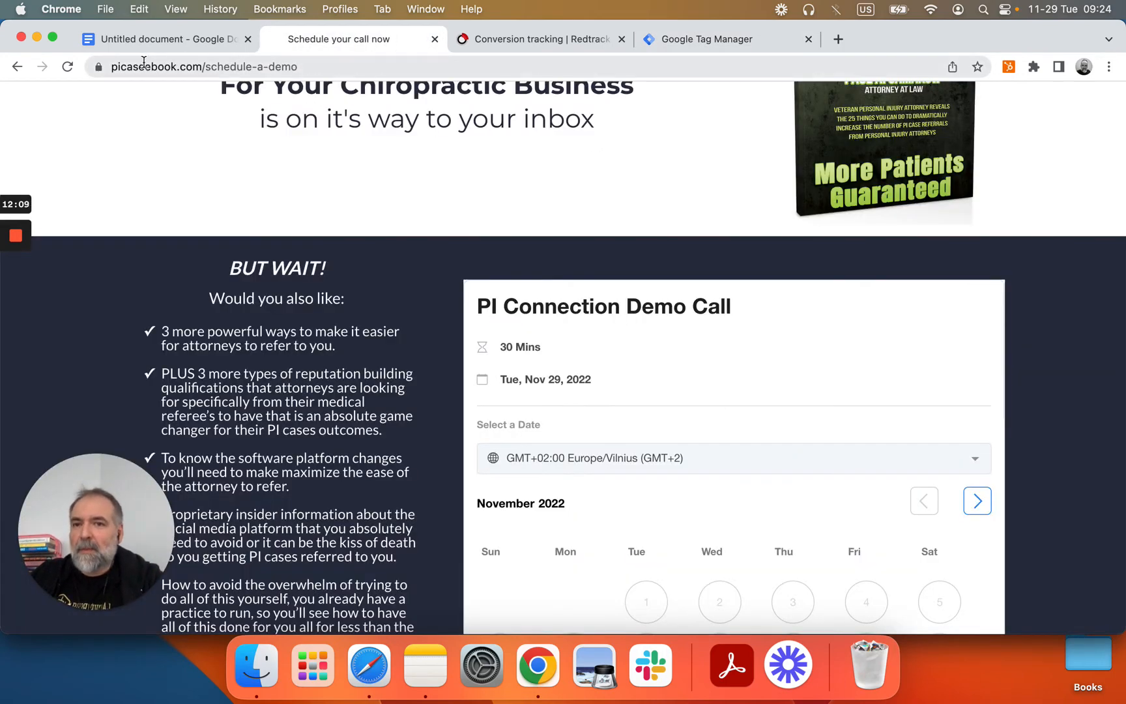
pyautogui.click(207, 66)
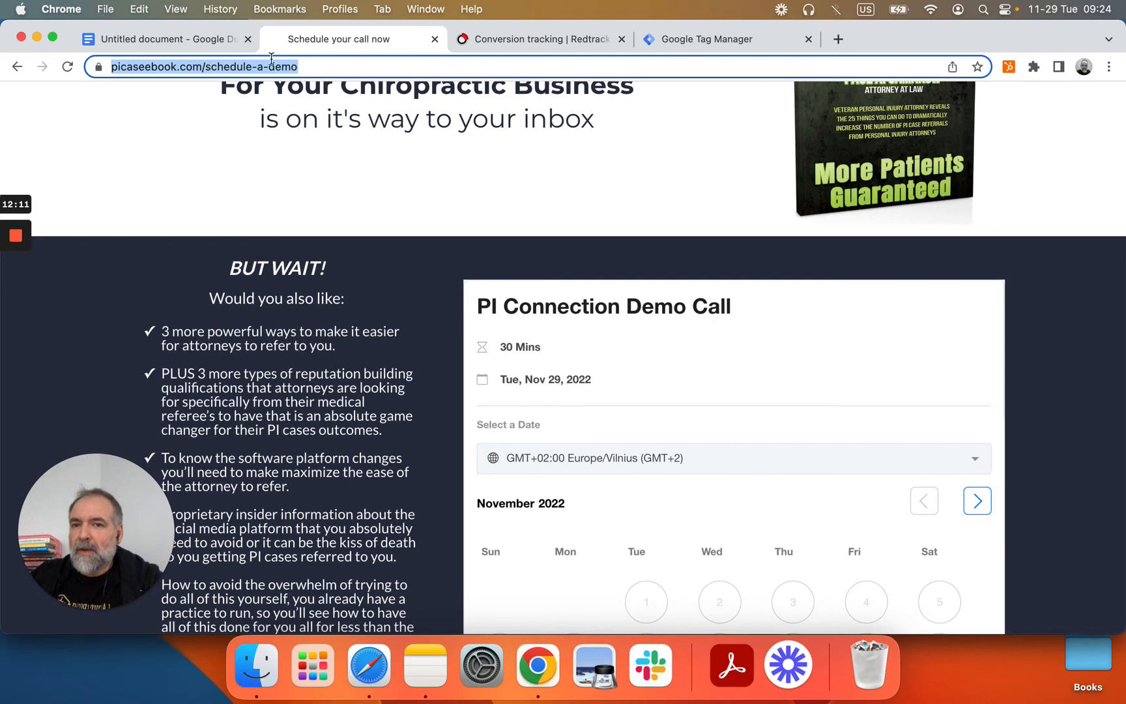
pyautogui.click(702, 36)
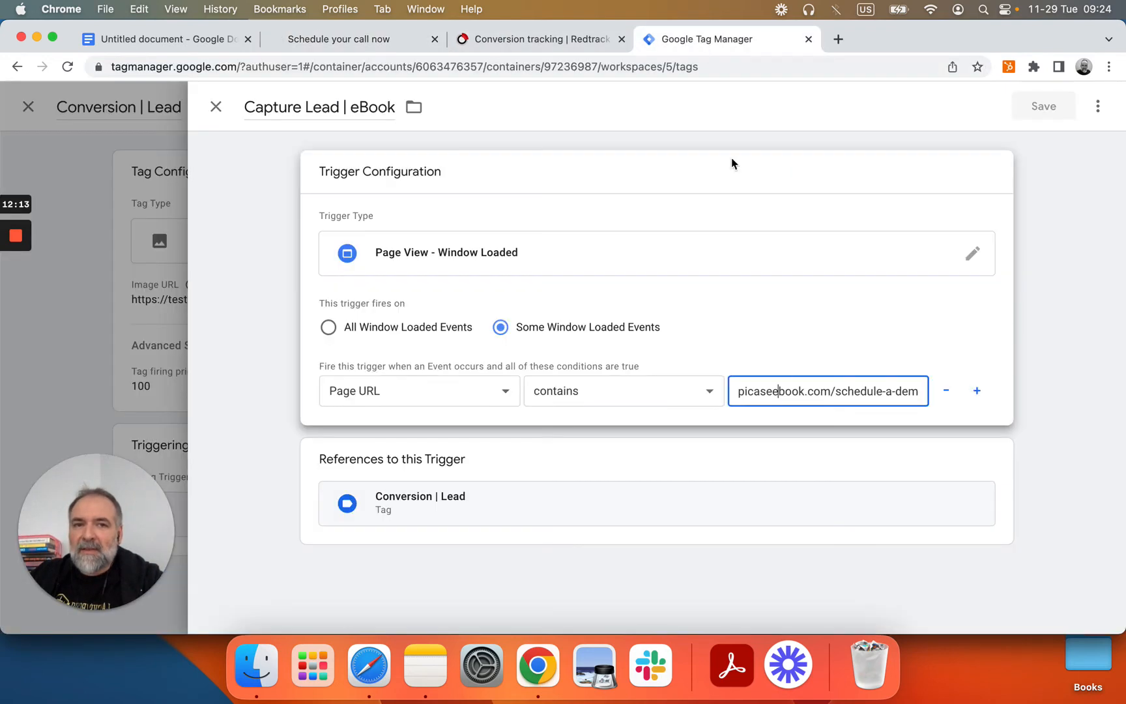
pyautogui.click(388, 38)
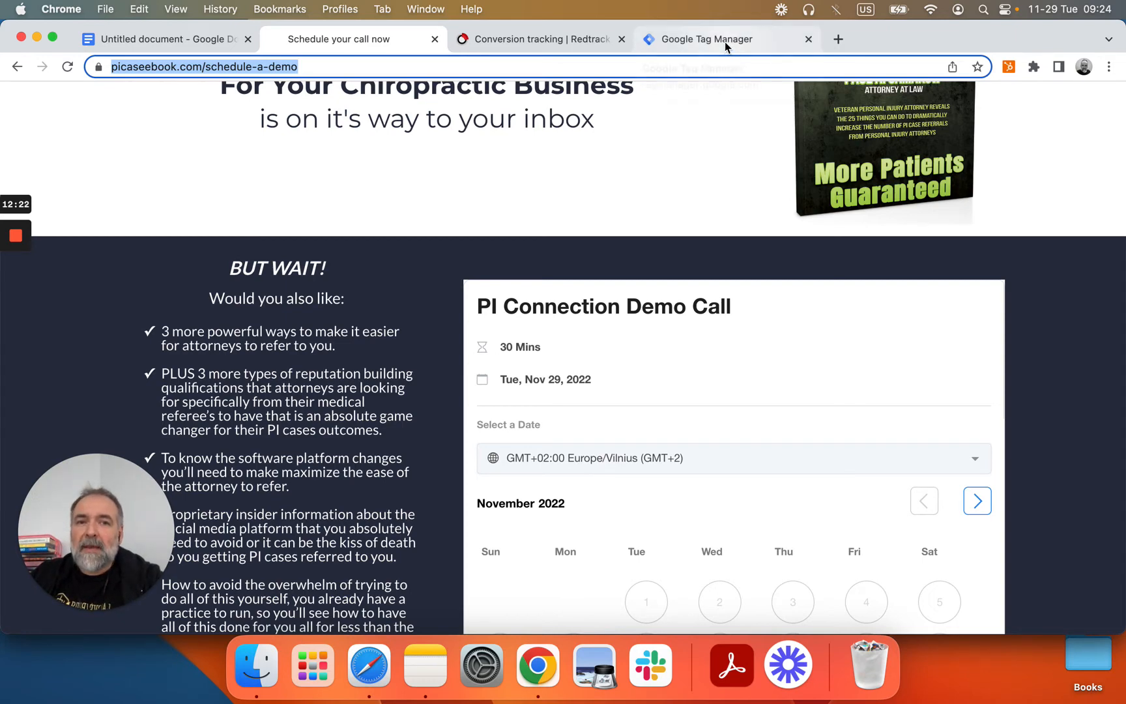
pyautogui.click(683, 40)
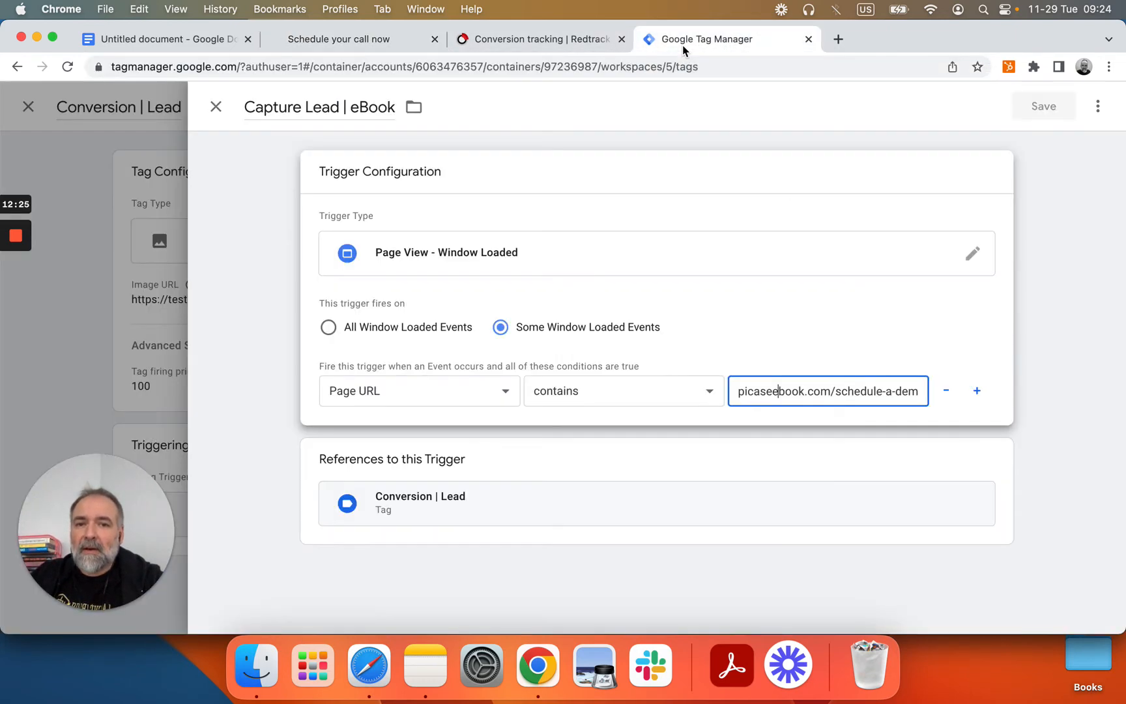
# Step: Open the Conversion | Demo tag and confirm RedTrack's postback domain stays test.picaseebook.com
pyautogui.click(217, 108)
pyautogui.click(218, 108)
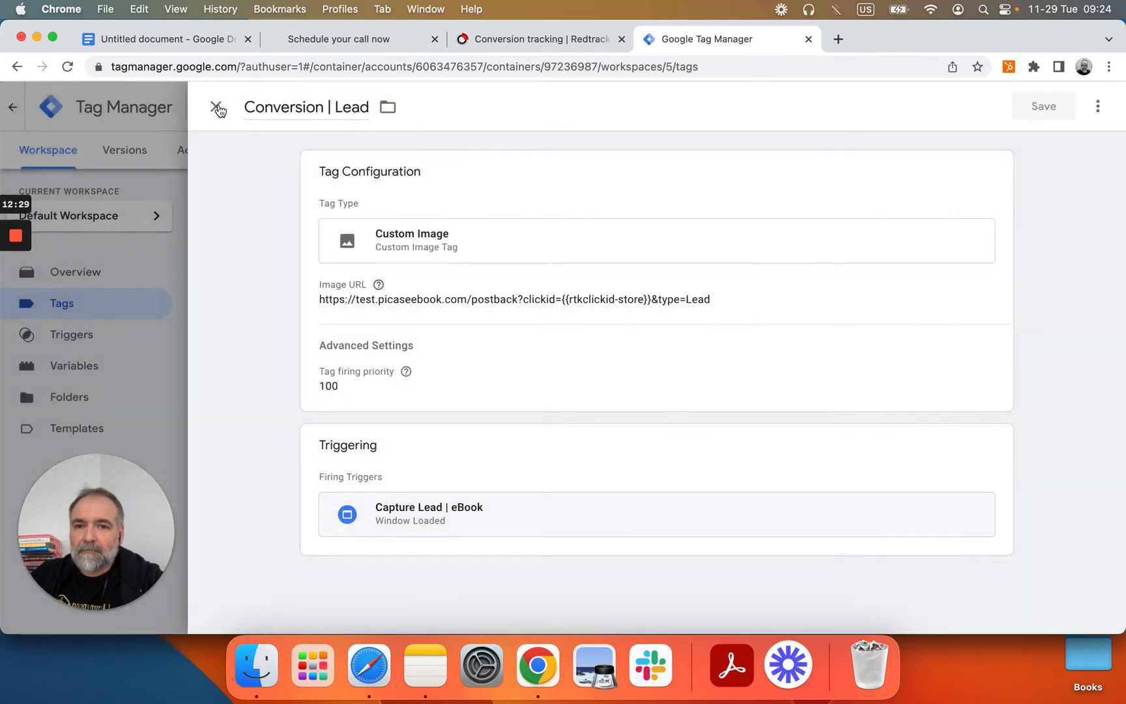
pyautogui.click(218, 108)
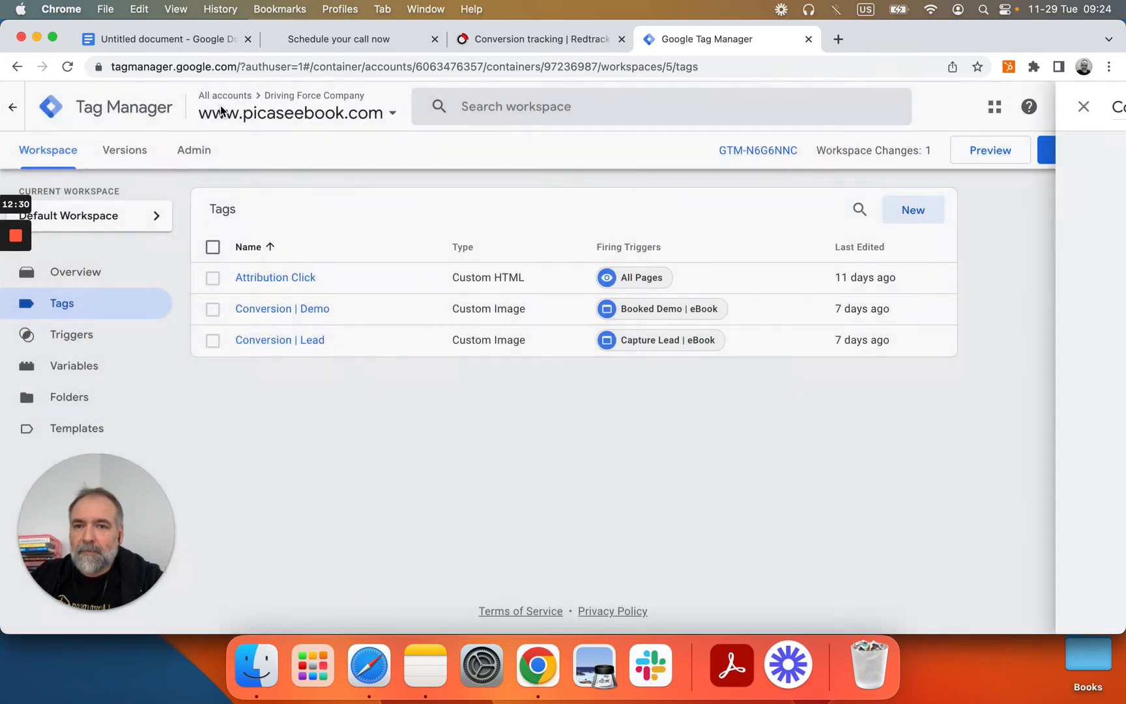
pyautogui.click(271, 310)
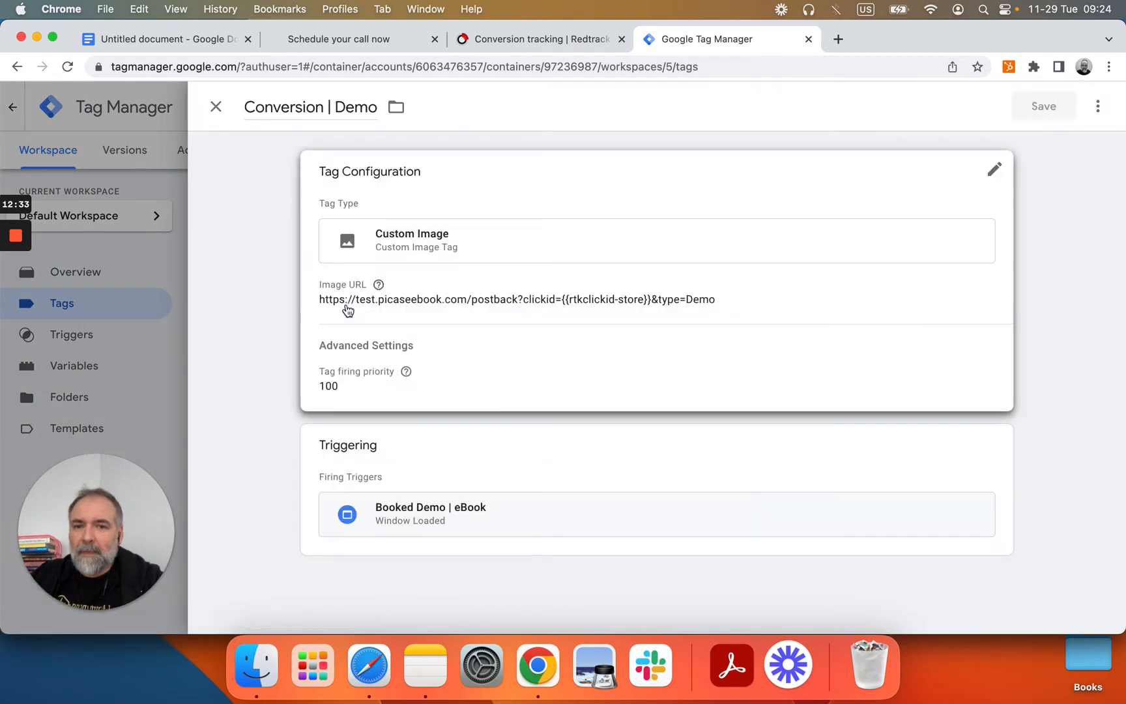
pyautogui.click(535, 39)
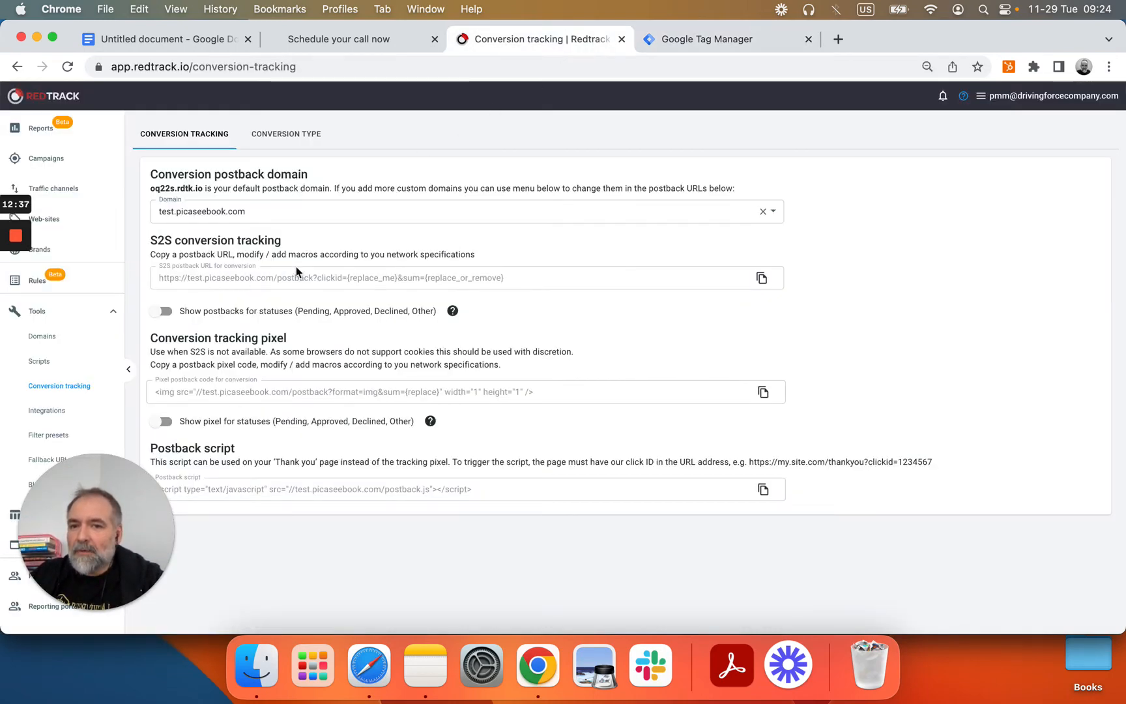
pyautogui.click(314, 213)
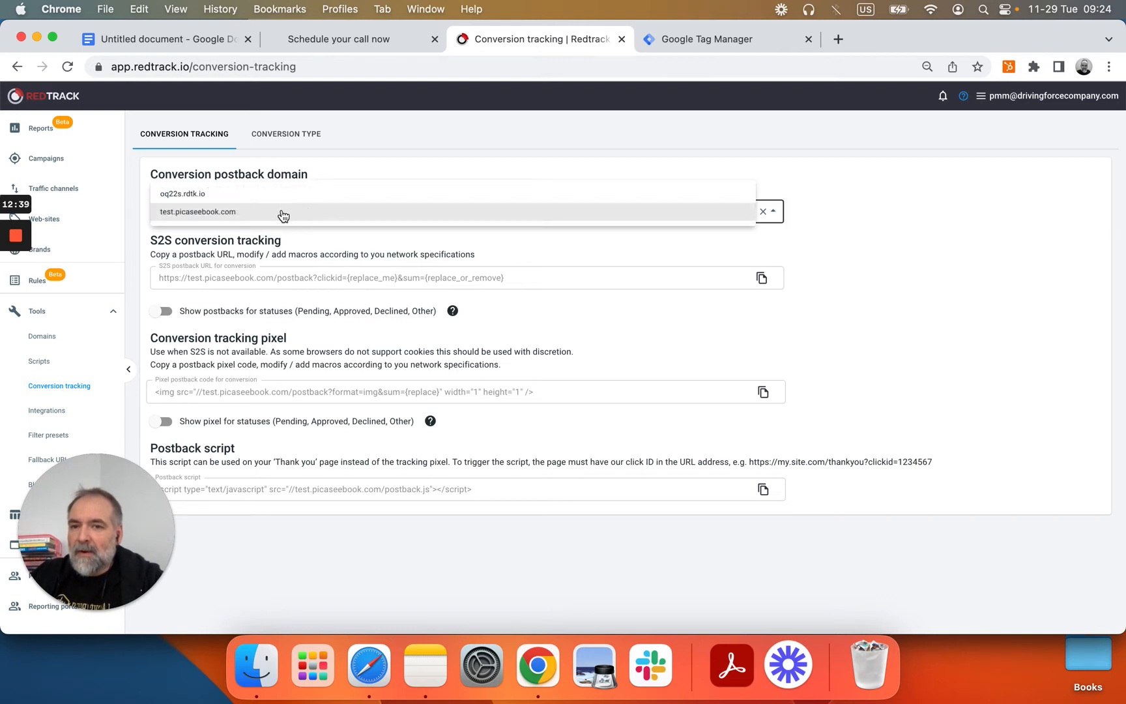
pyautogui.click(283, 213)
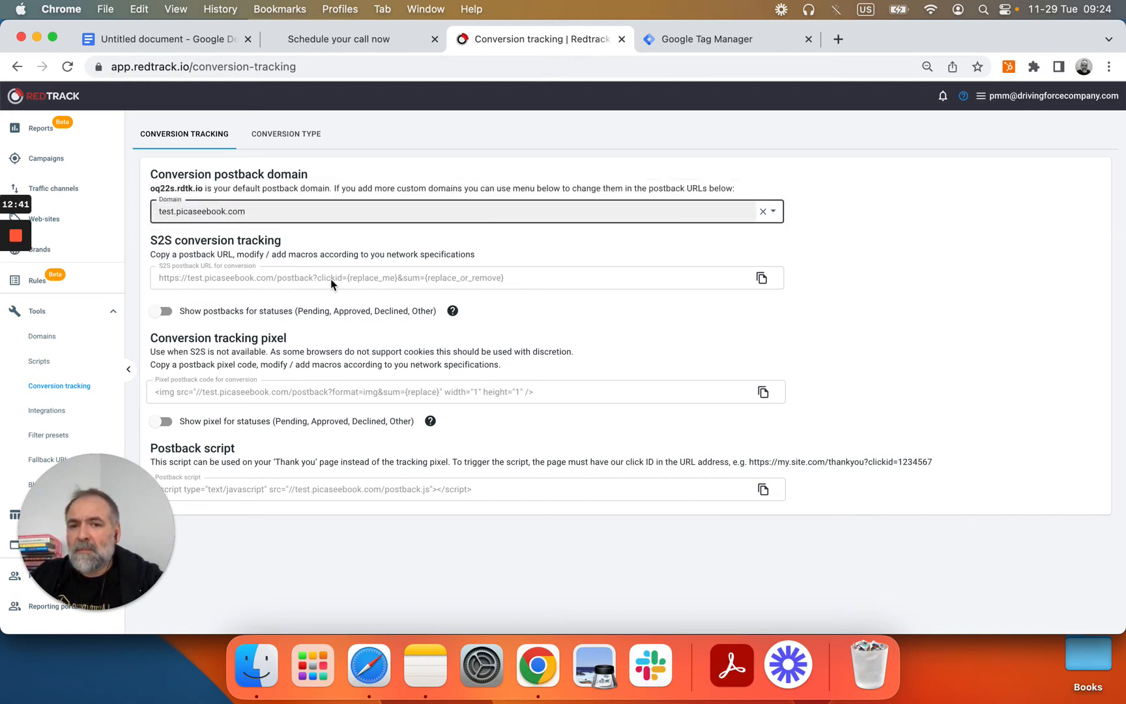
# Step: Compare the Conversion | Demo image URL with RedTrack's postback settings, then open Variables
pyautogui.click(704, 37)
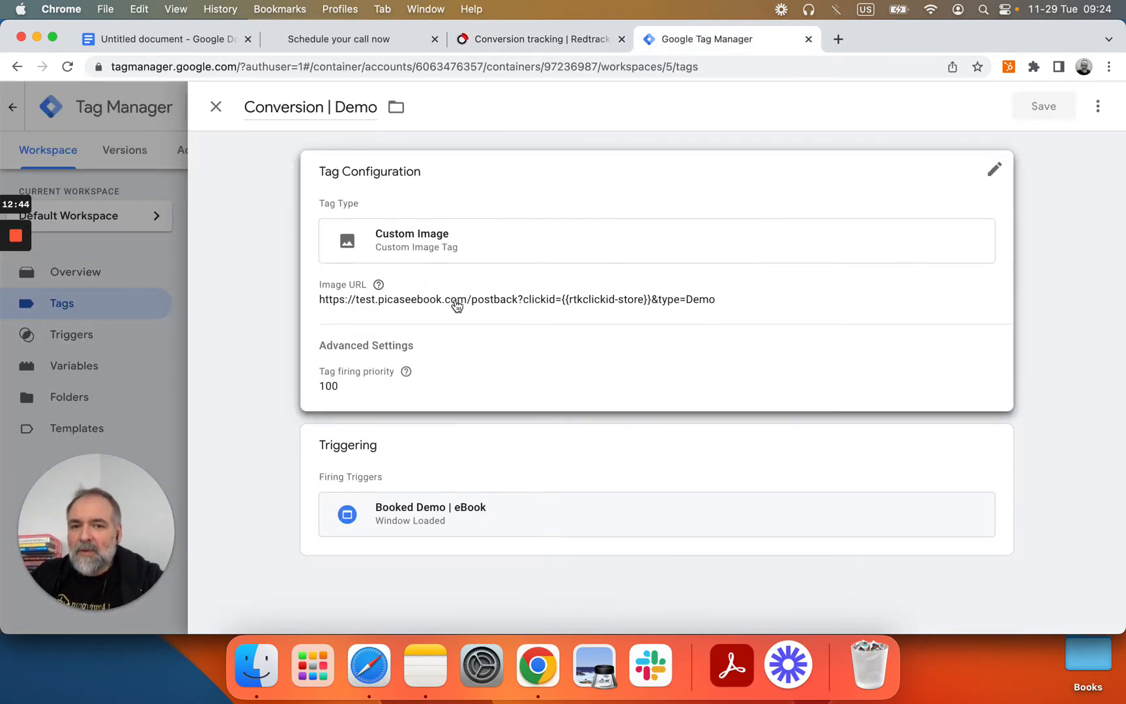
pyautogui.click(498, 38)
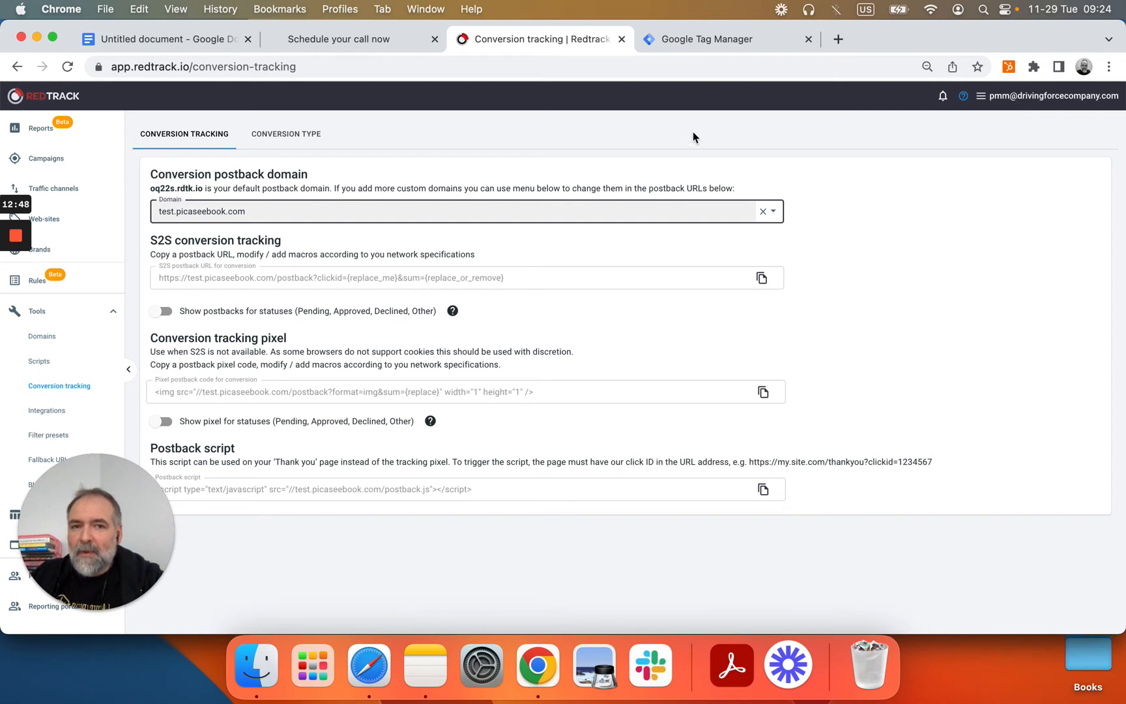
pyautogui.click(684, 37)
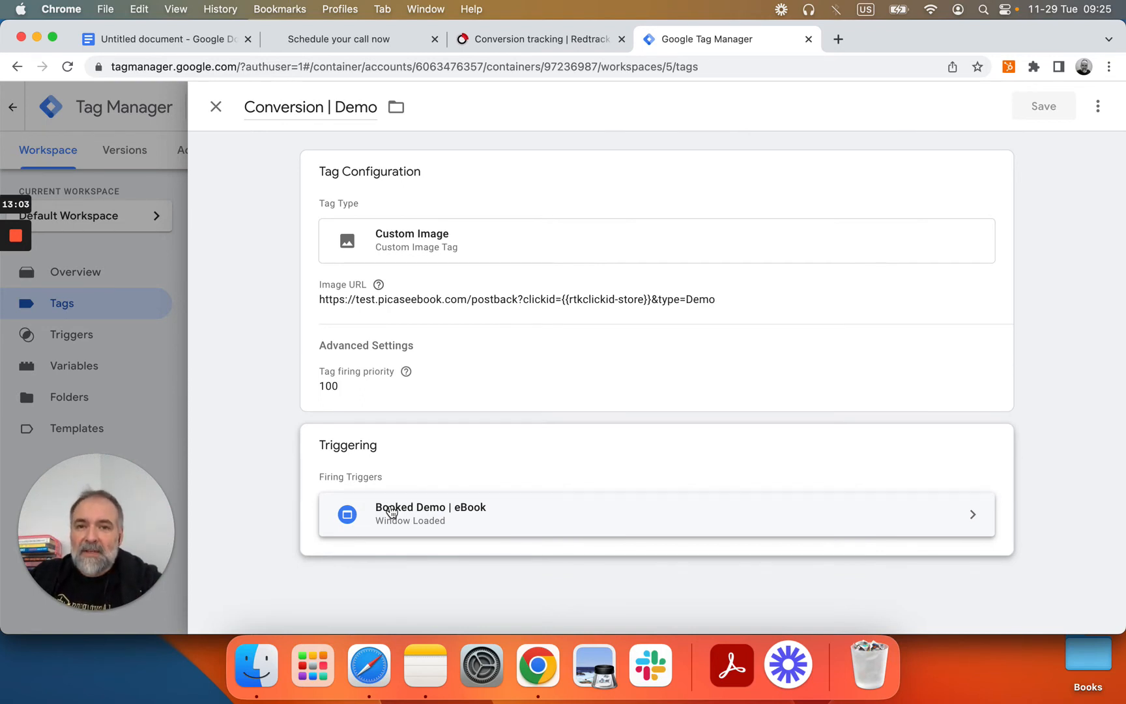
pyautogui.click(529, 43)
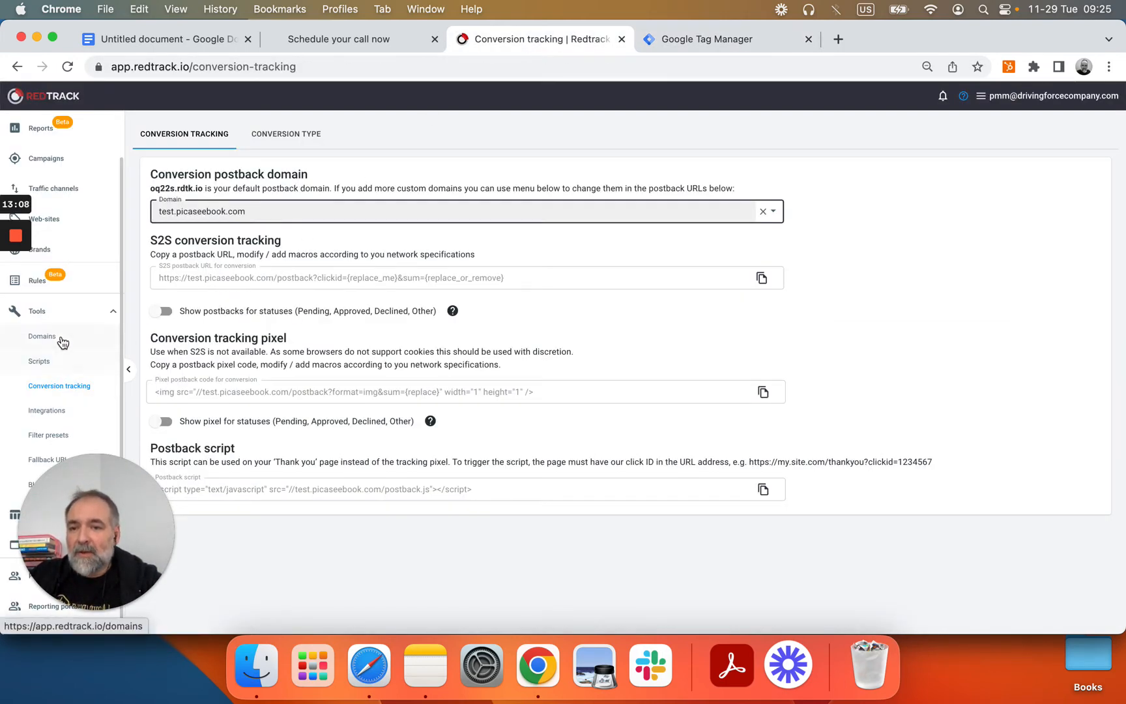
pyautogui.scroll(3, 69, 316)
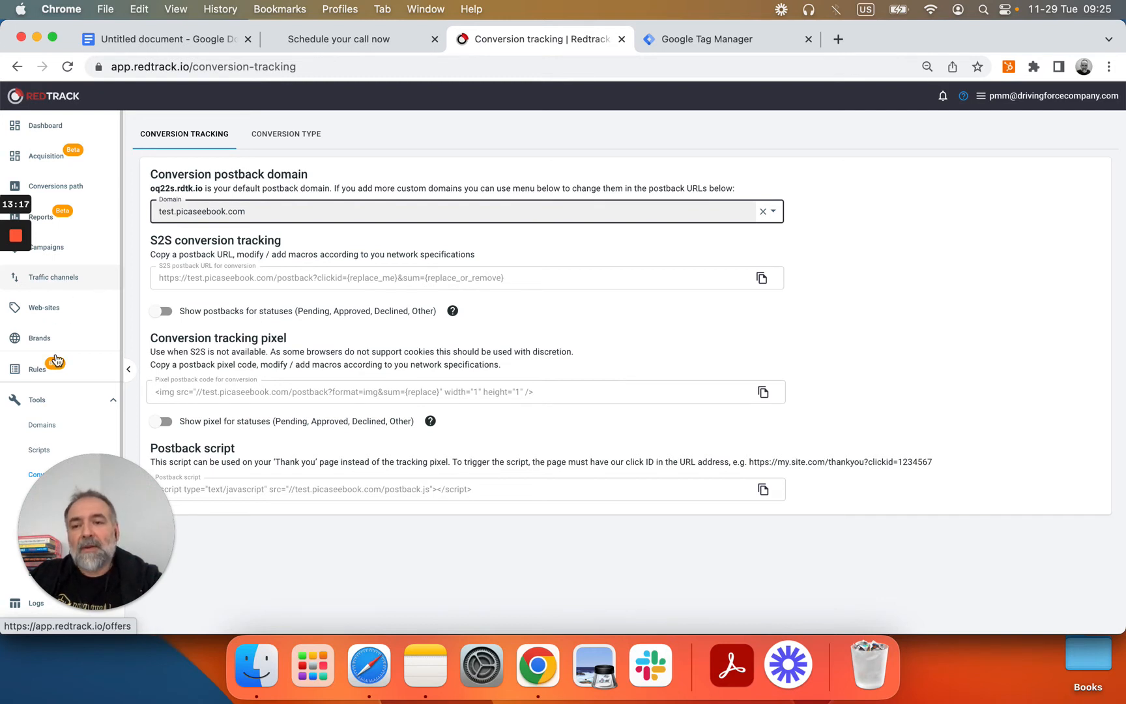
pyautogui.click(749, 39)
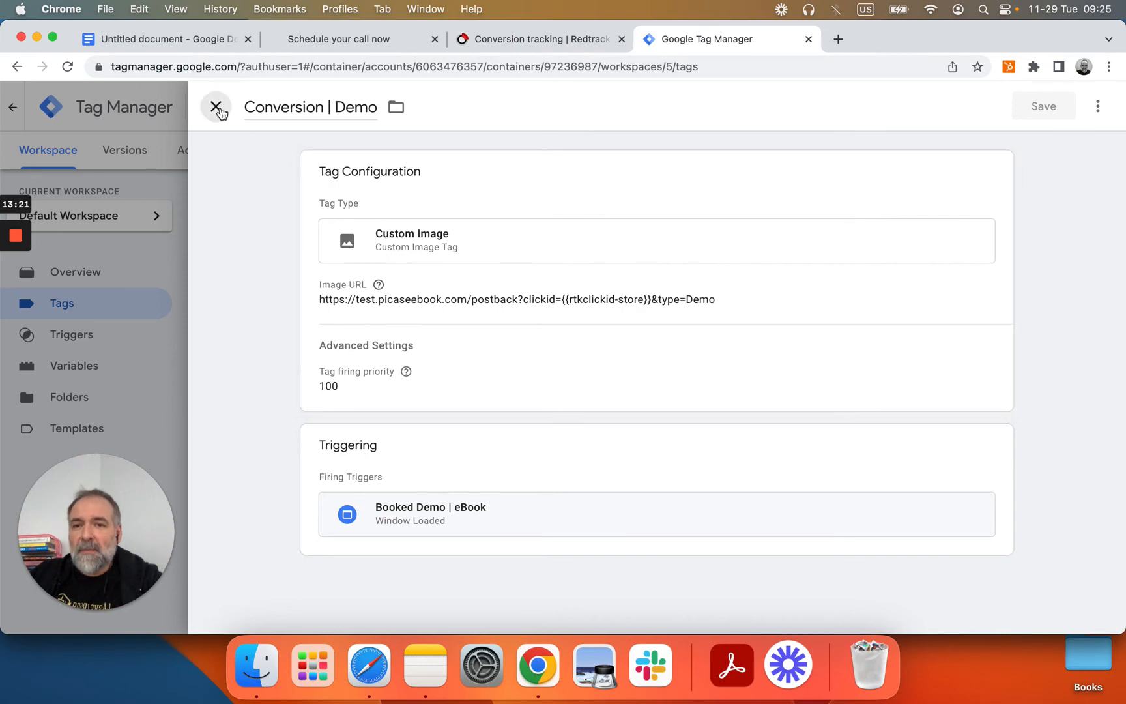
pyautogui.click(216, 107)
pyautogui.click(75, 366)
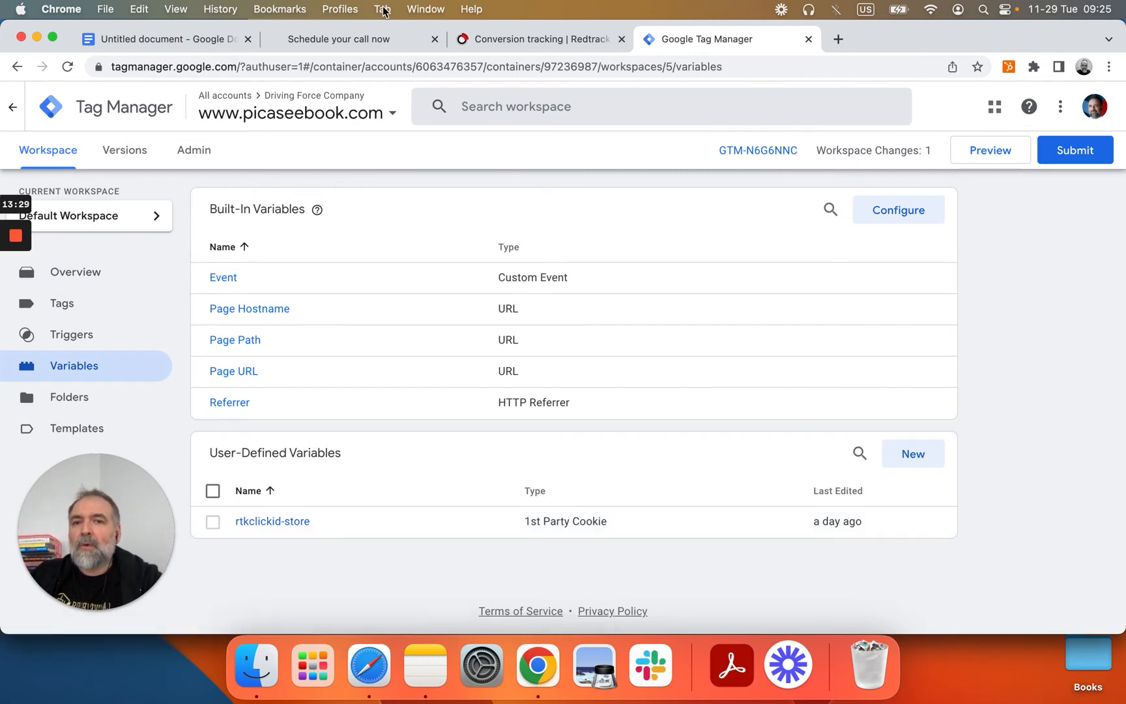
# Step: Use DevTools' Application cookies on the schedule-a-demo page to confirm rtkclickid-store is set, then return to GTM
pyautogui.click(362, 41)
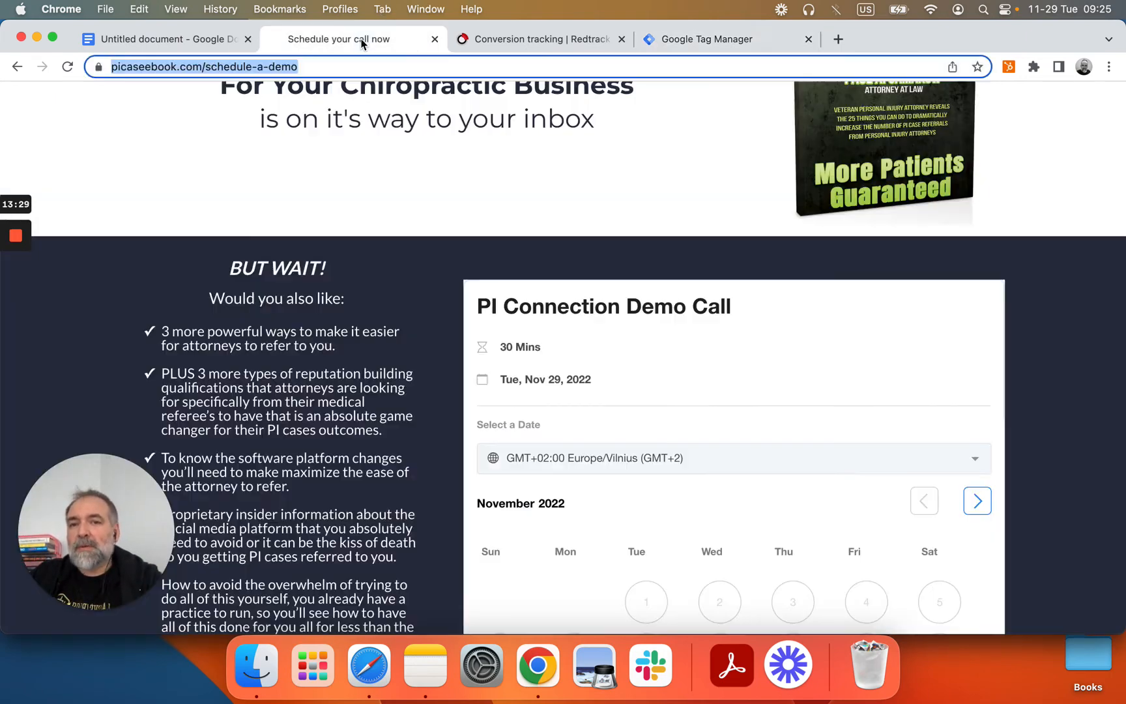
pyautogui.rightClick(1026, 115)
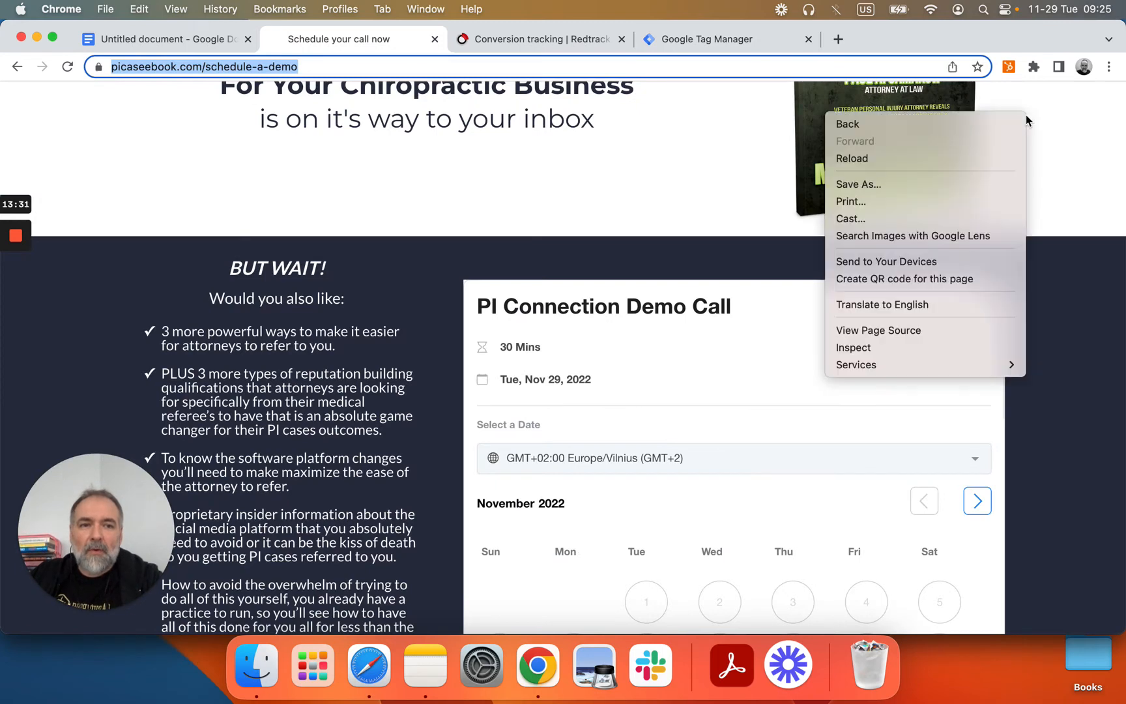
pyautogui.click(947, 347)
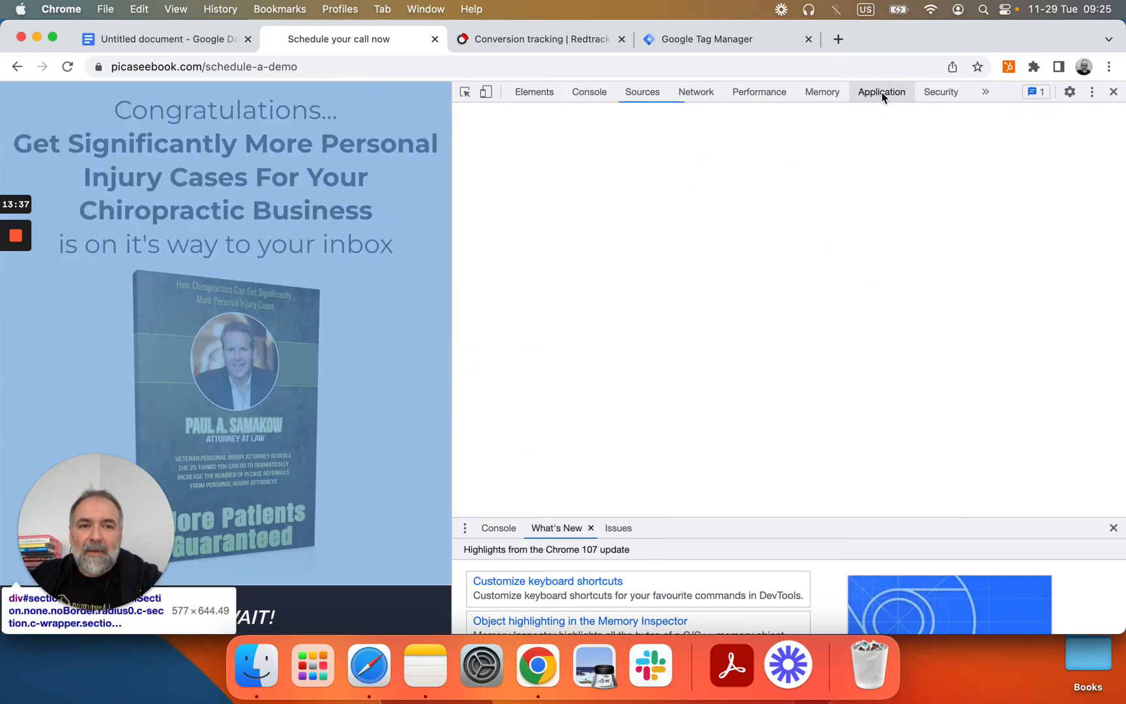
pyautogui.click(882, 91)
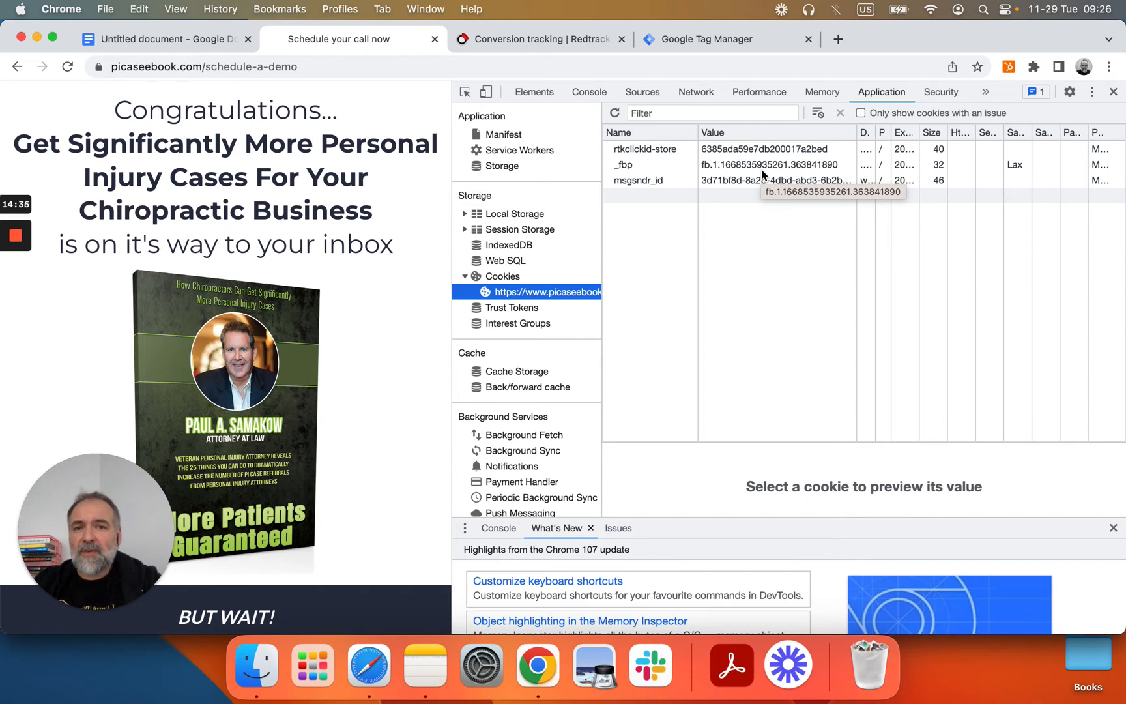
pyautogui.click(699, 36)
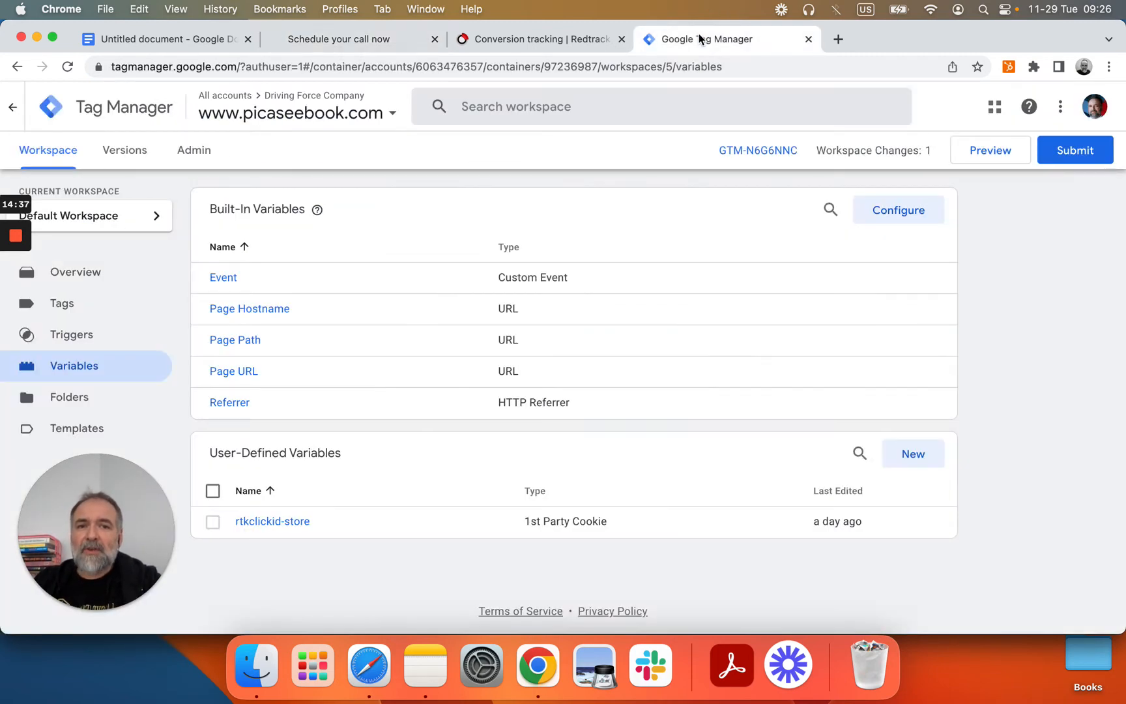
# Step: Glance over GTM's tags and variables, then show RedTrack's Campaigns list
pyautogui.click(91, 305)
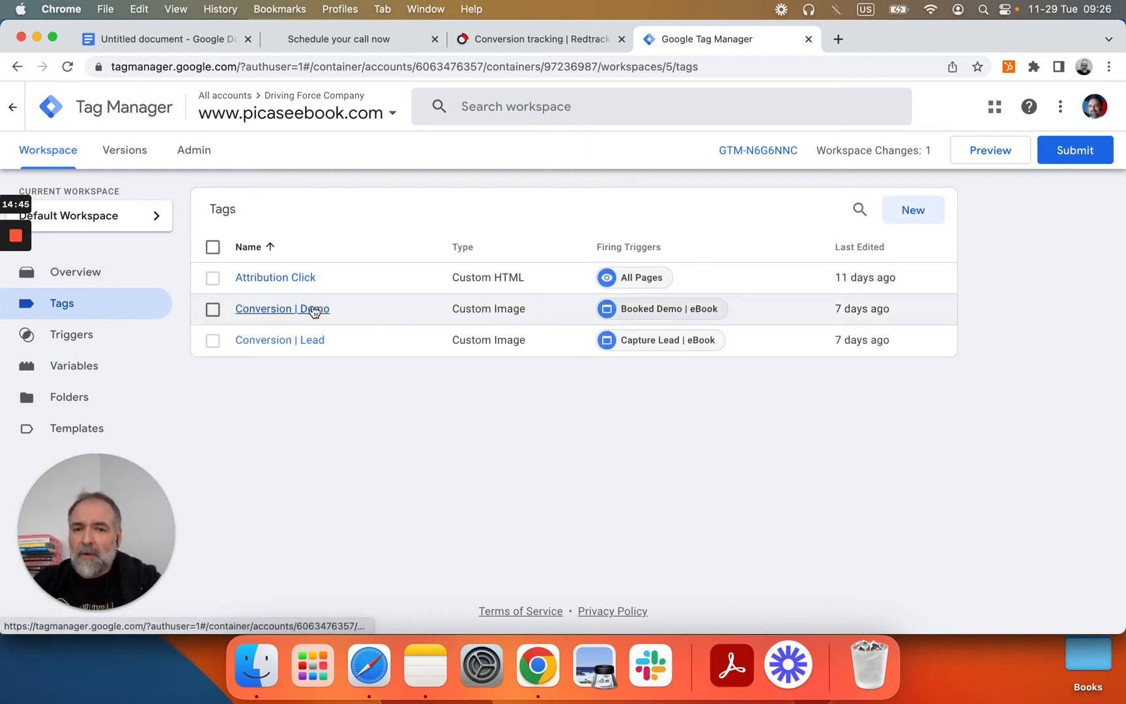
pyautogui.click(88, 367)
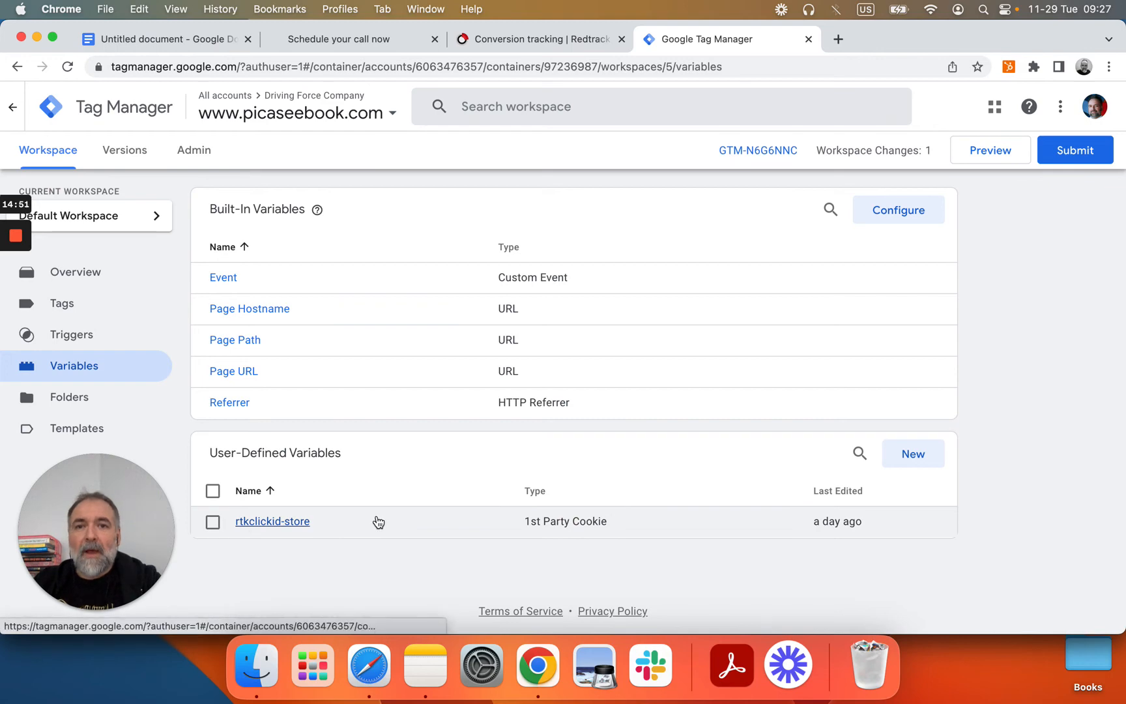
pyautogui.click(547, 41)
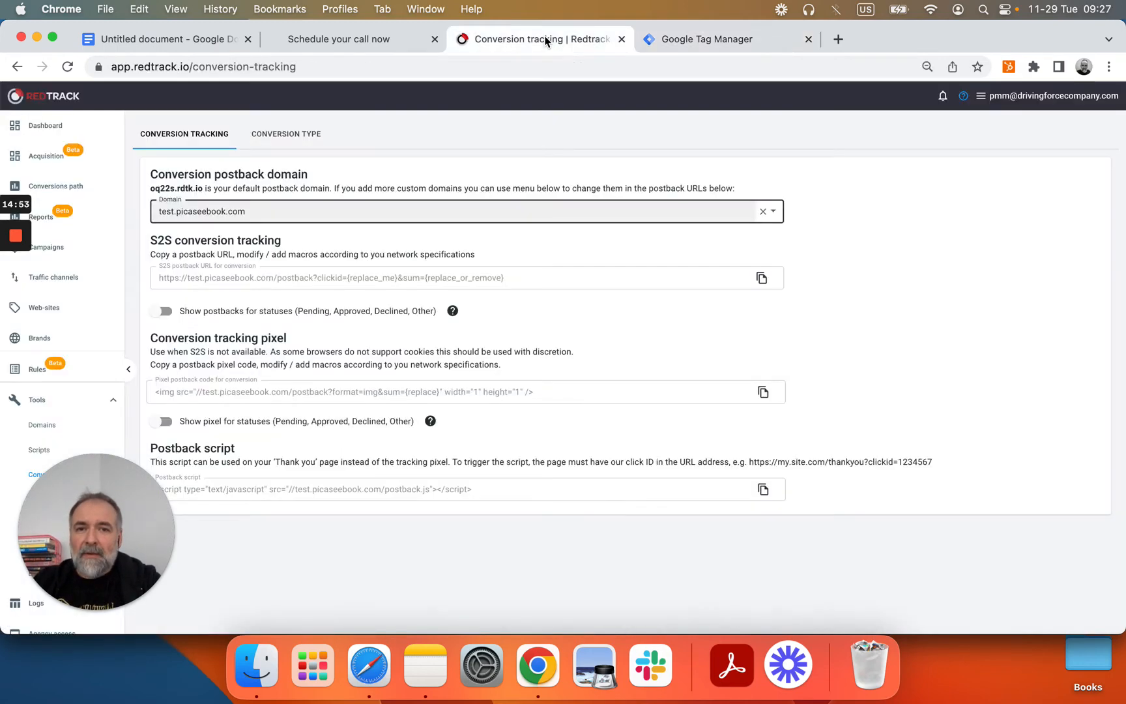
pyautogui.click(56, 248)
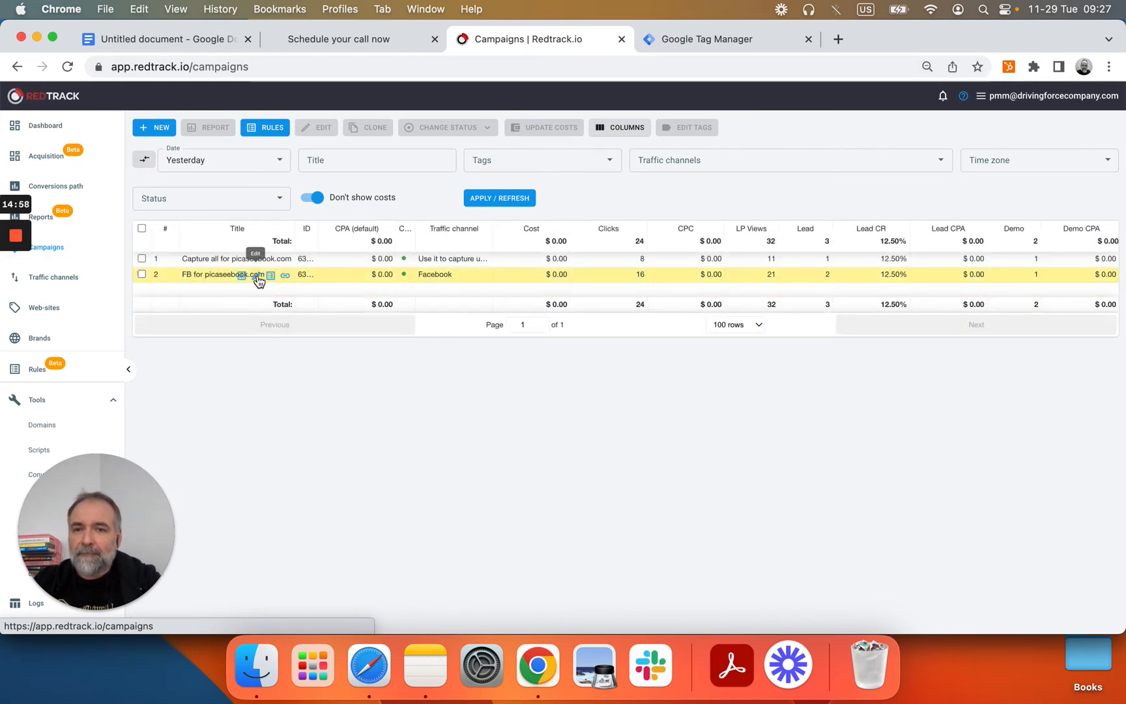
# Step: Review the FB for picaseebook.com campaign's UTM parameters and close the editor without saving
pyautogui.click(257, 277)
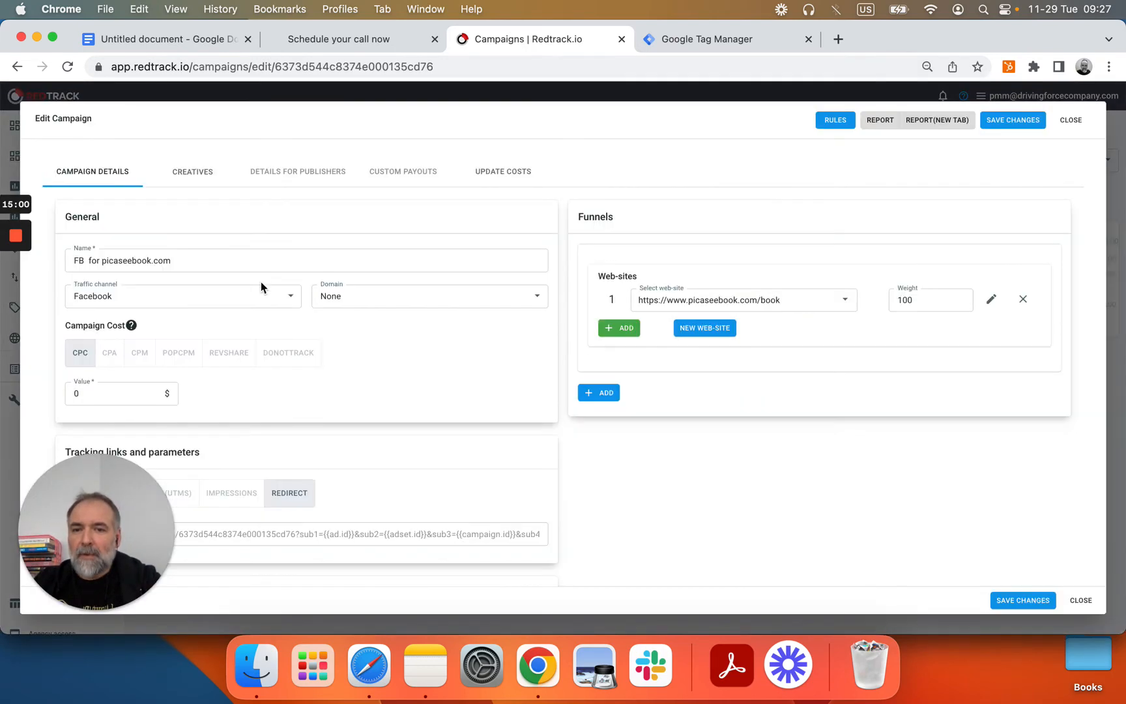
pyautogui.scroll(-5, 267, 339)
pyautogui.click(139, 346)
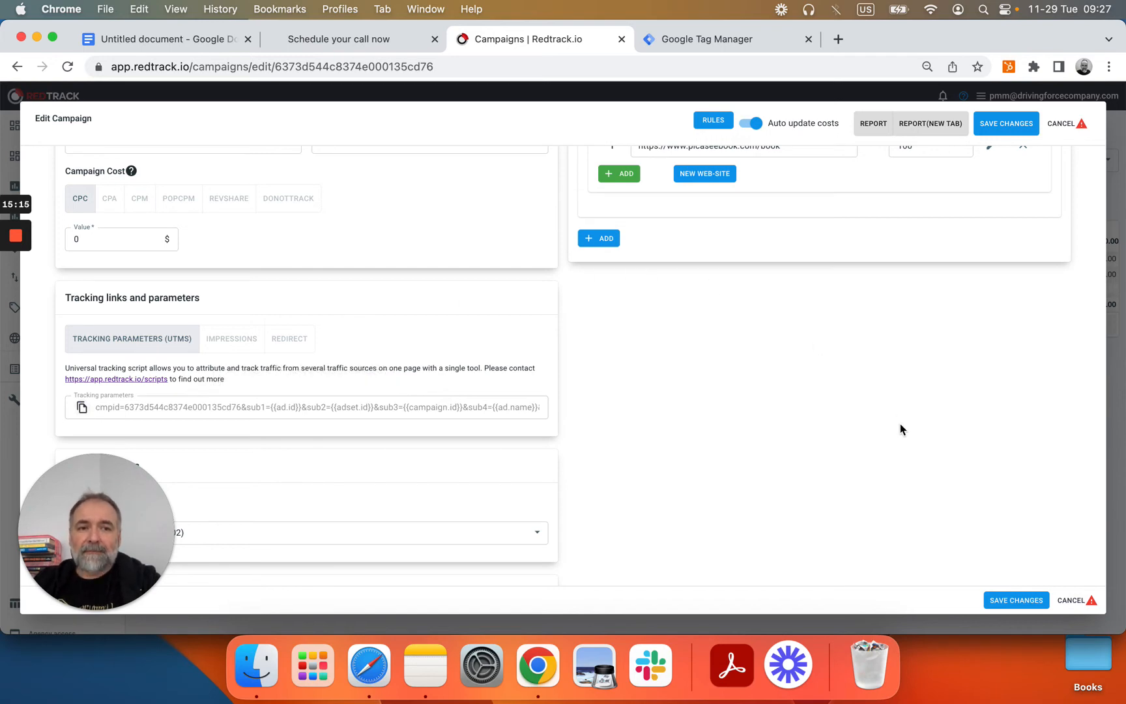
pyautogui.click(1073, 601)
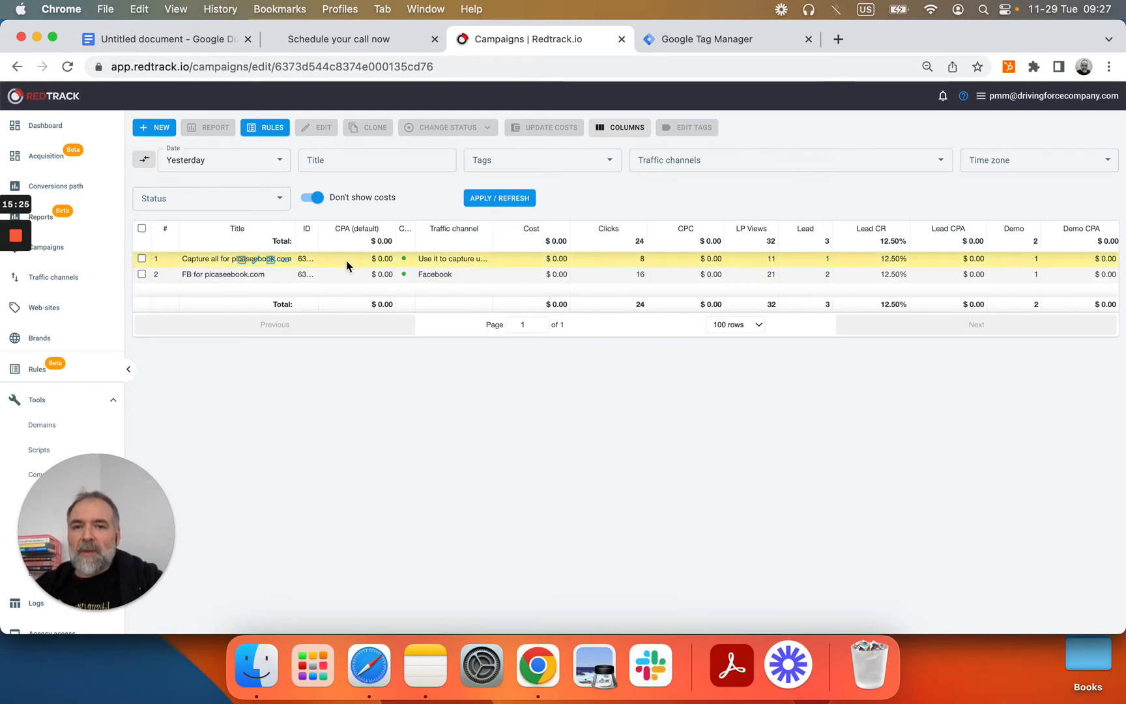
# Step: Open the campaign's report, keep Date as the first grouping, then show the Acquisition report
pyautogui.moveTo(282, 277)
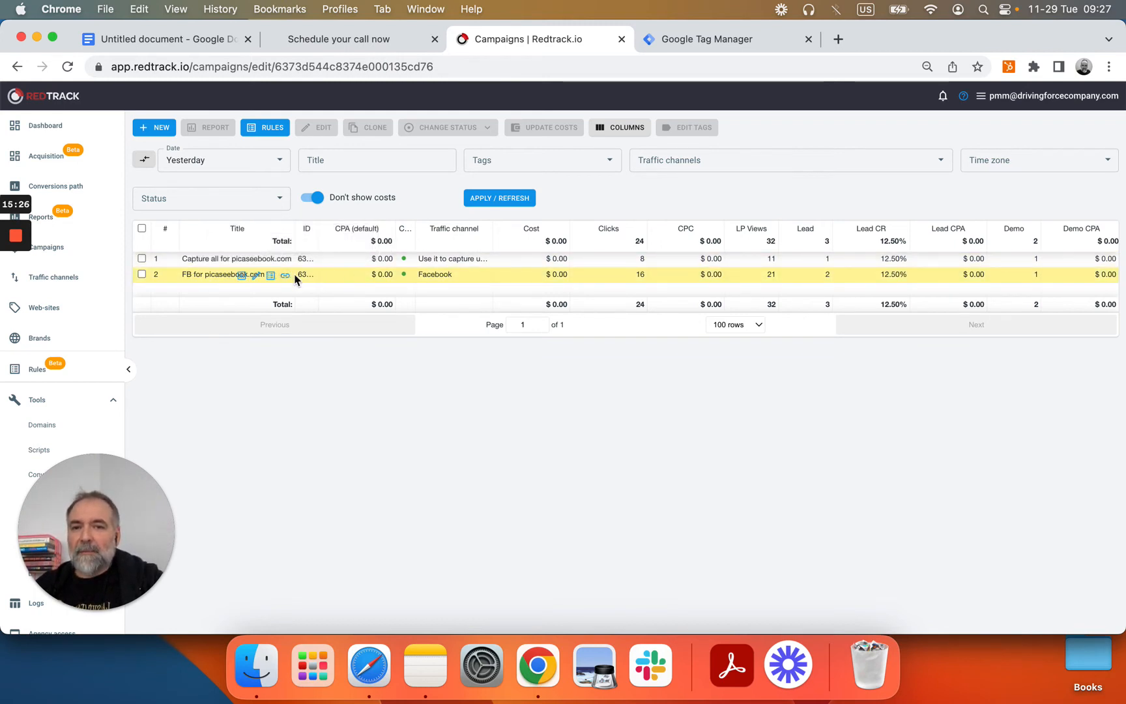
pyautogui.click(242, 277)
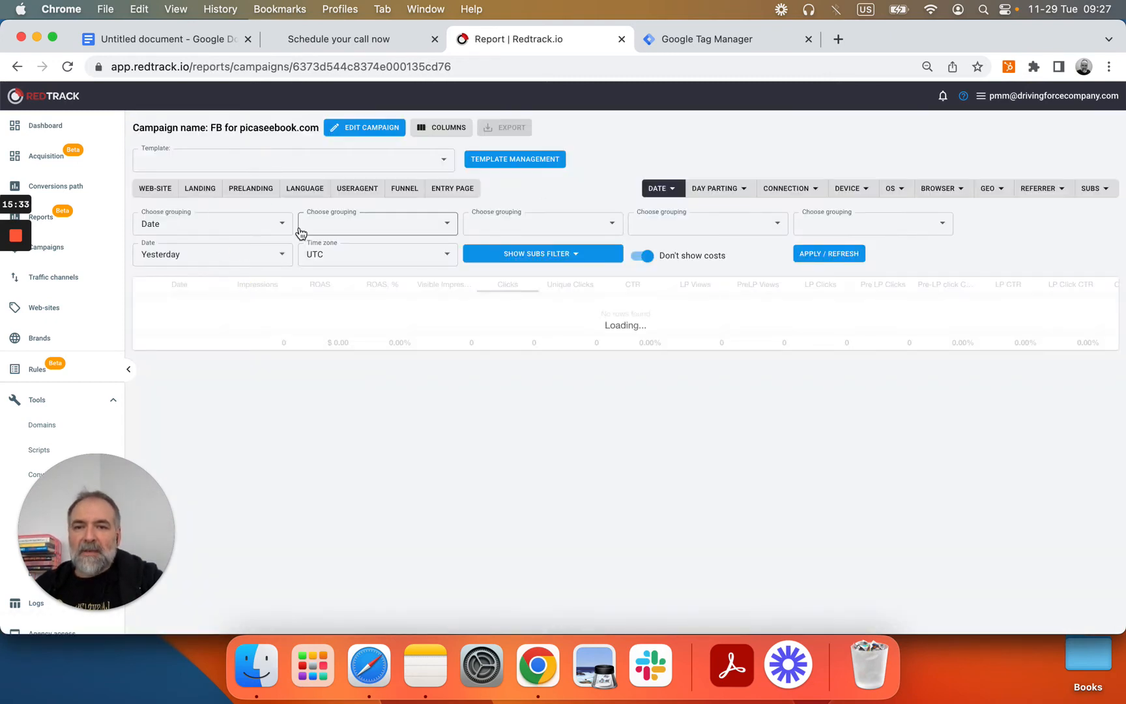
pyautogui.click(224, 225)
pyautogui.scroll(-8, 234, 450)
pyautogui.scroll(-3, 236, 452)
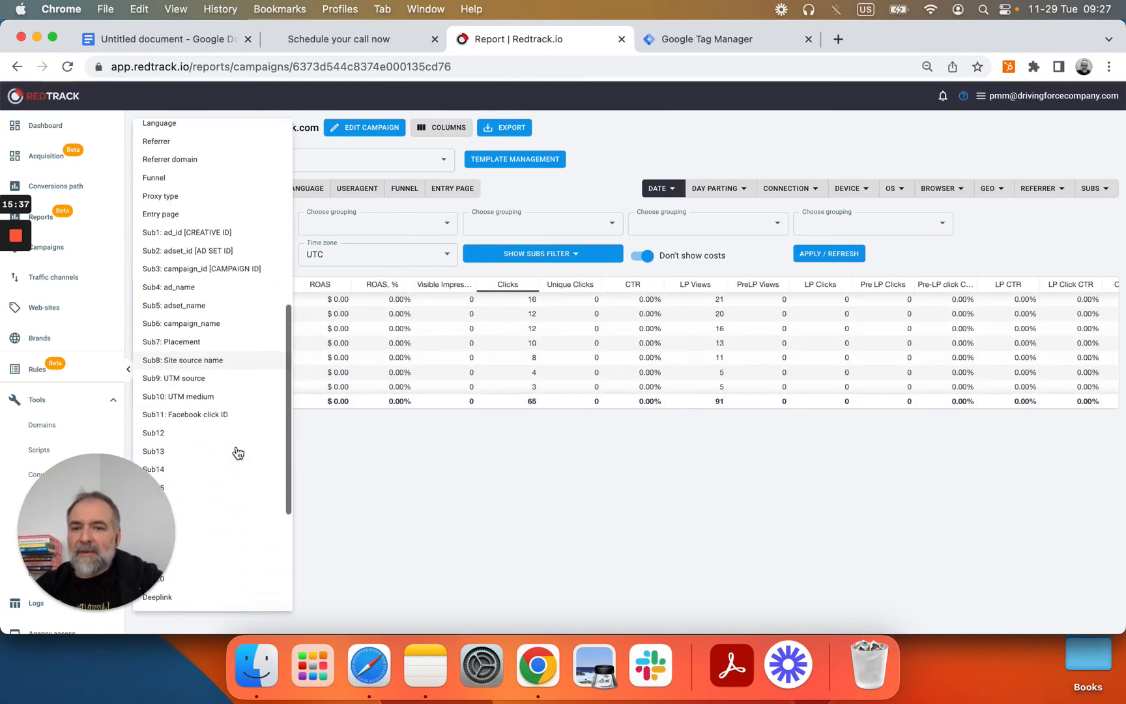
pyautogui.scroll(3, 222, 422)
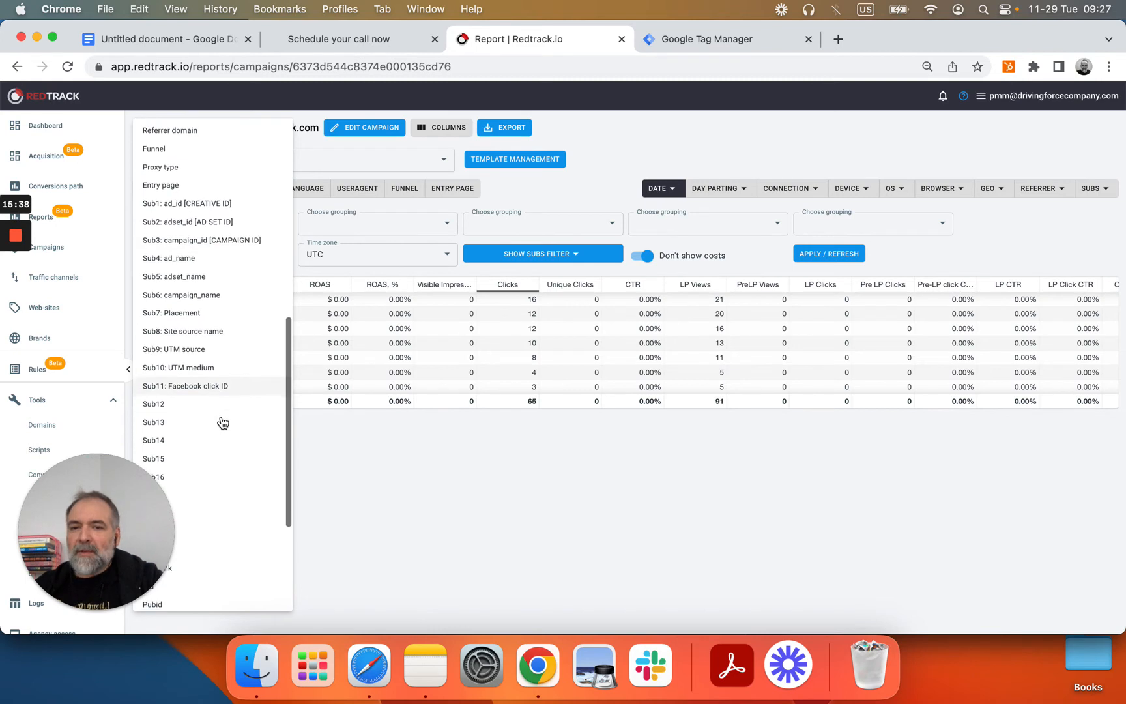
pyautogui.click(606, 175)
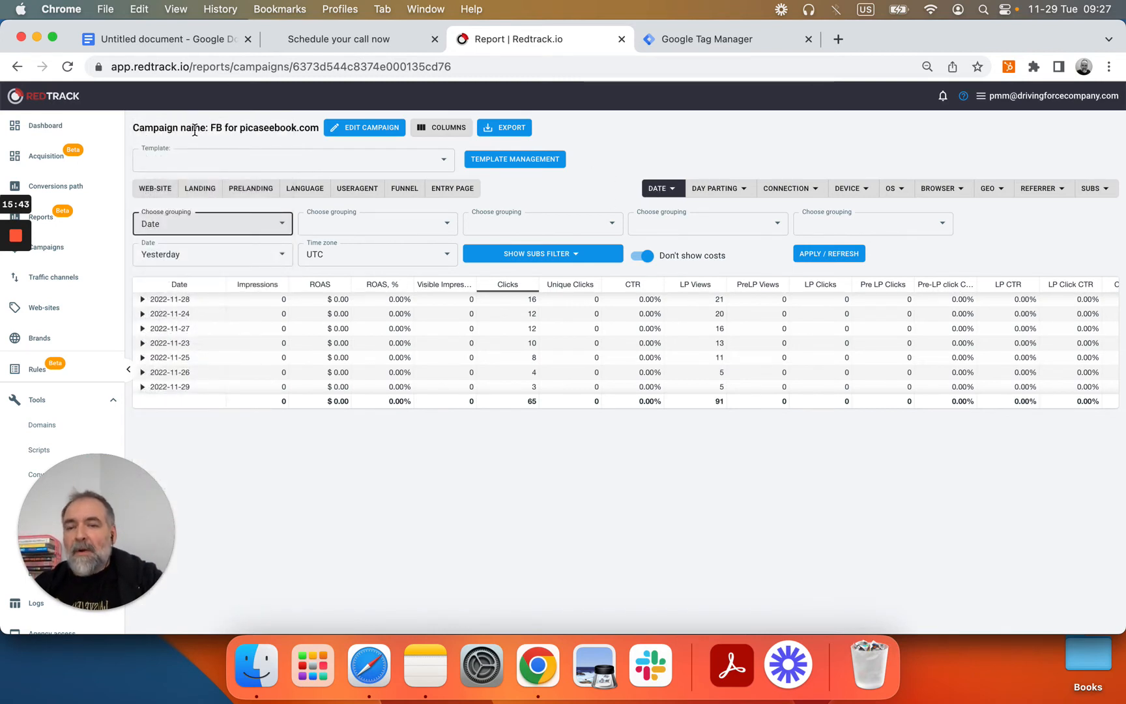
pyautogui.click(47, 155)
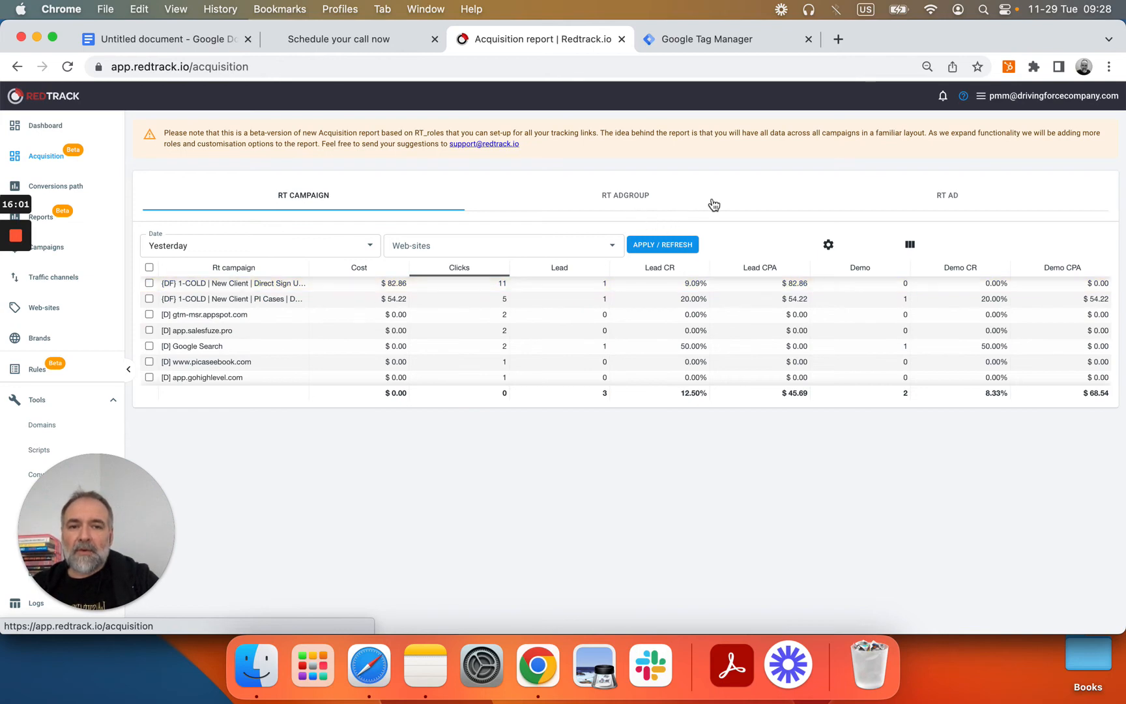
# Step: Check a campaign's rules, find none defined, and return to the two picaseebook.com campaigns
pyautogui.click(893, 207)
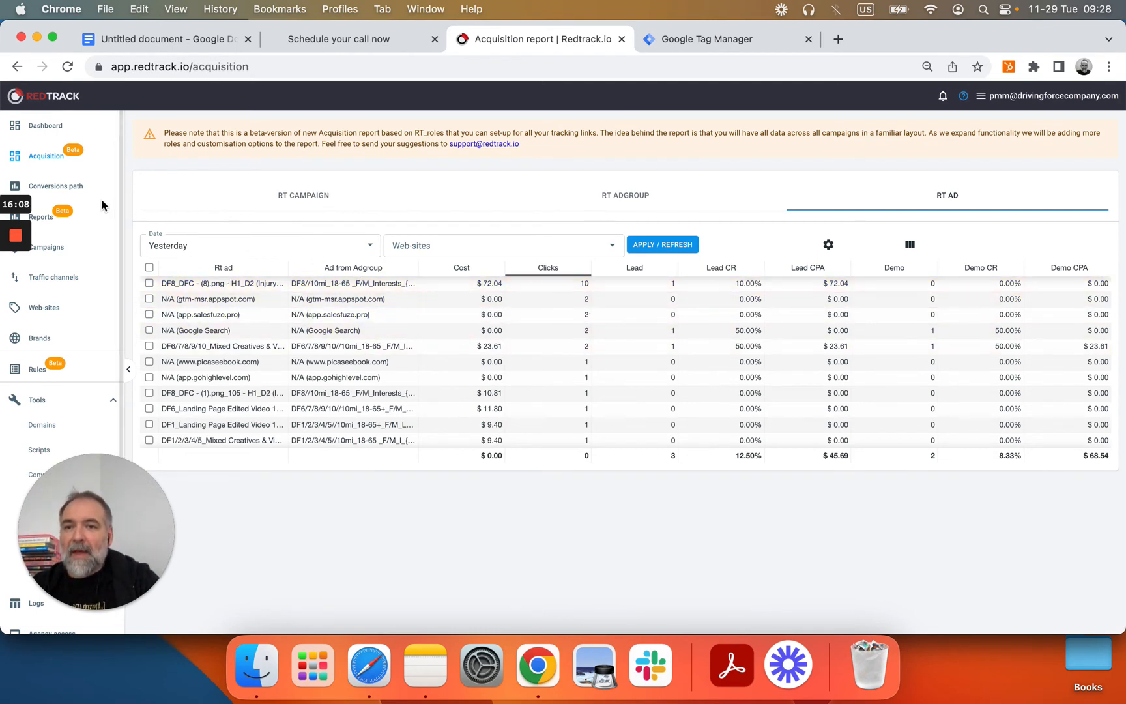
pyautogui.click(51, 222)
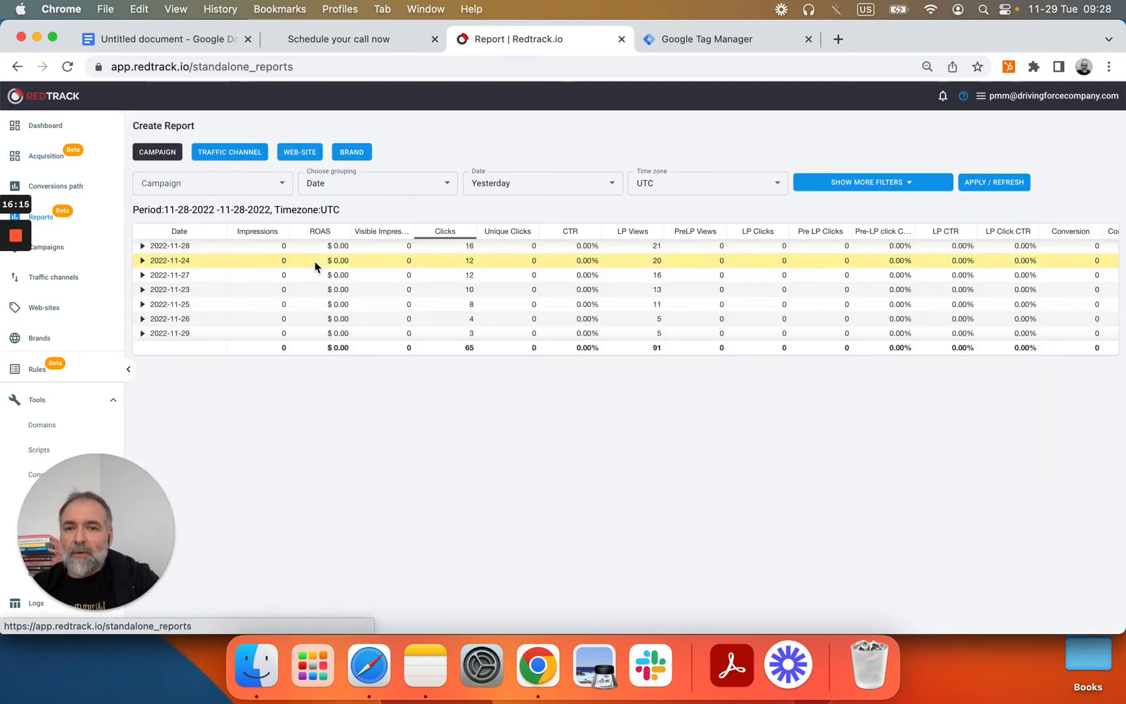
pyautogui.click(62, 253)
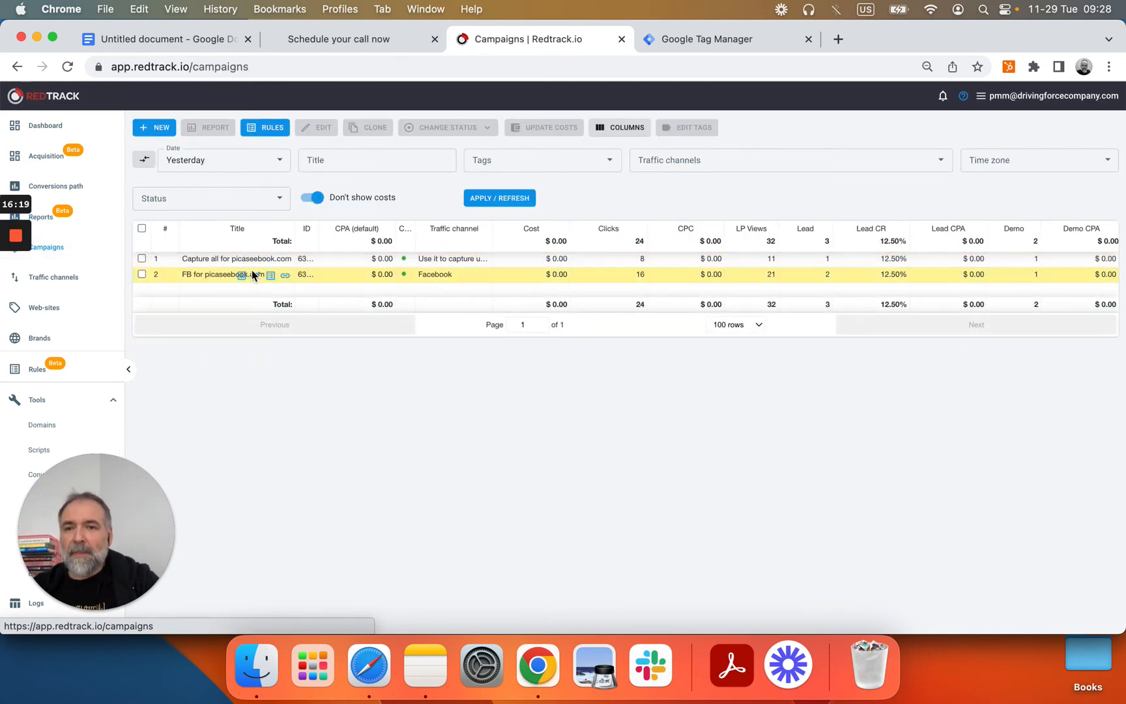
pyautogui.click(271, 259)
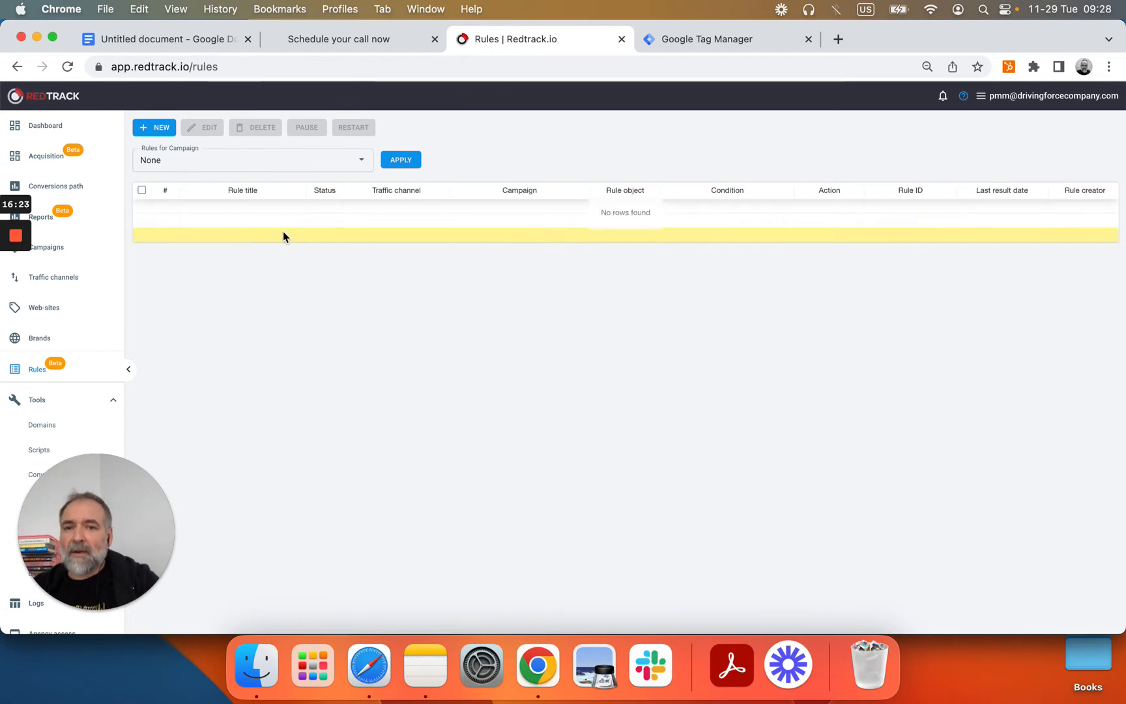
pyautogui.click(60, 247)
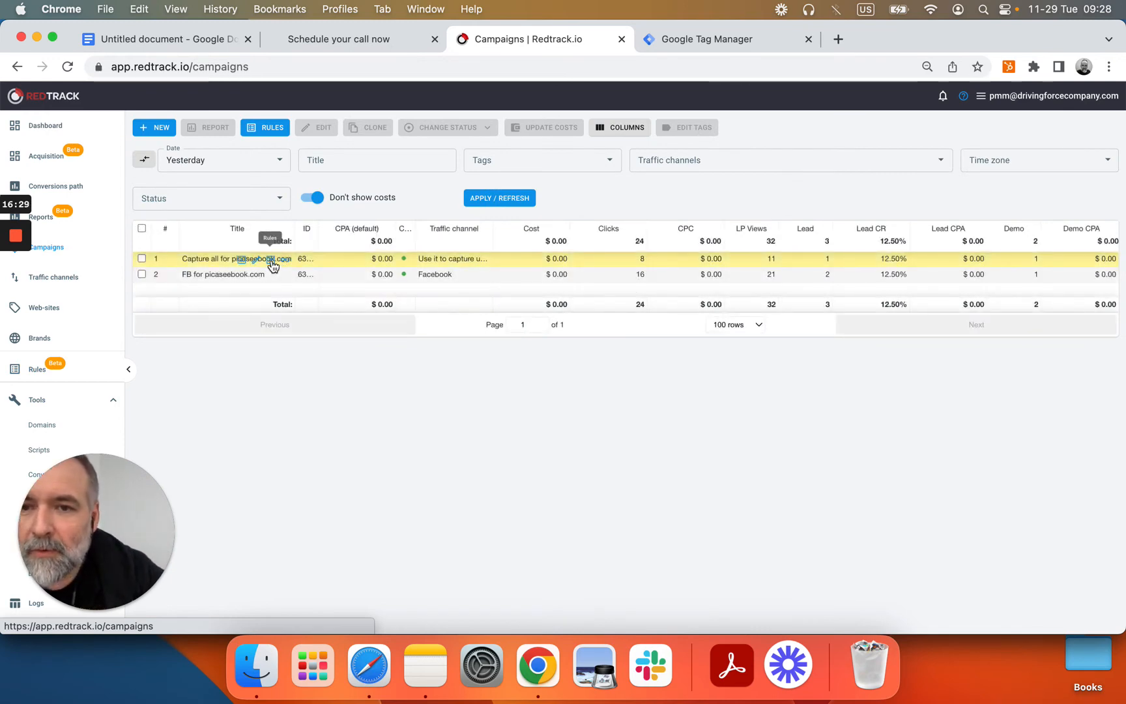
pyautogui.click(242, 261)
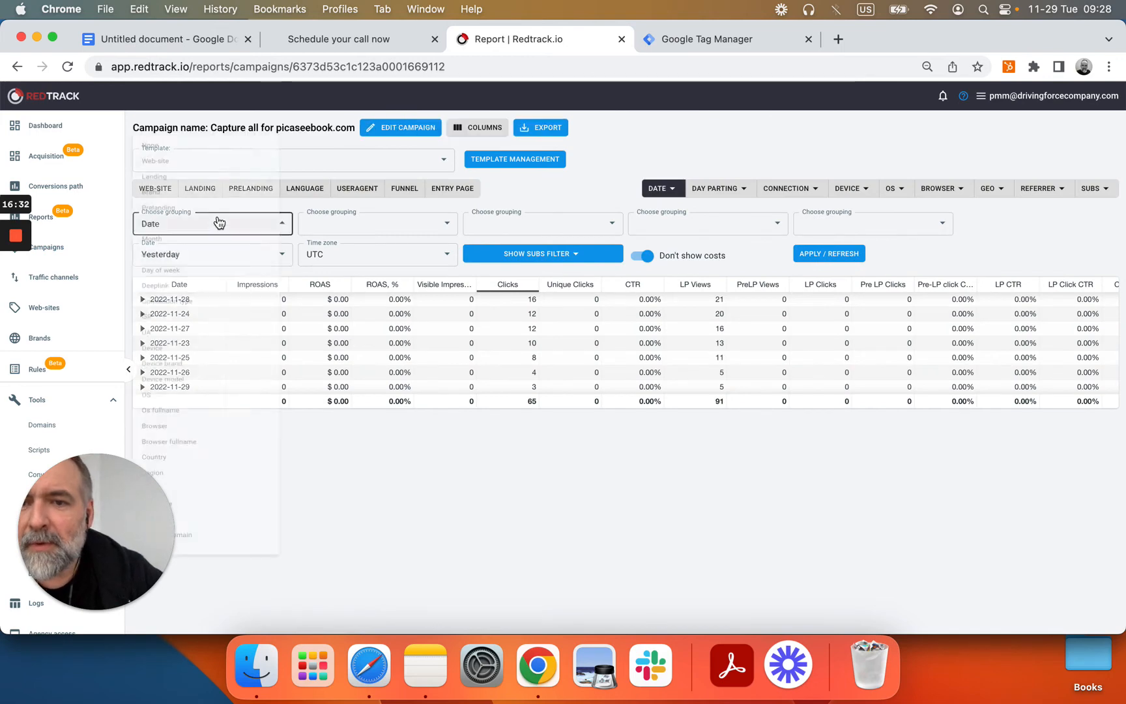
pyautogui.click(219, 223)
pyautogui.scroll(-6, 223, 340)
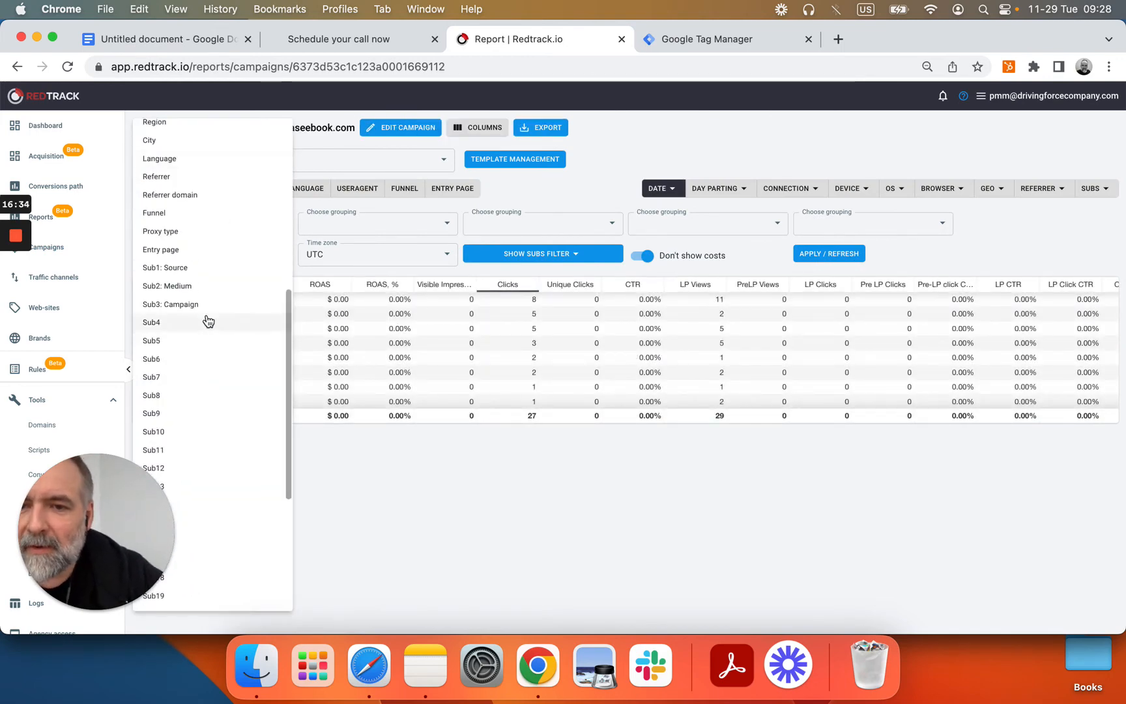
pyautogui.scroll(2, 199, 245)
pyautogui.scroll(-3, 199, 245)
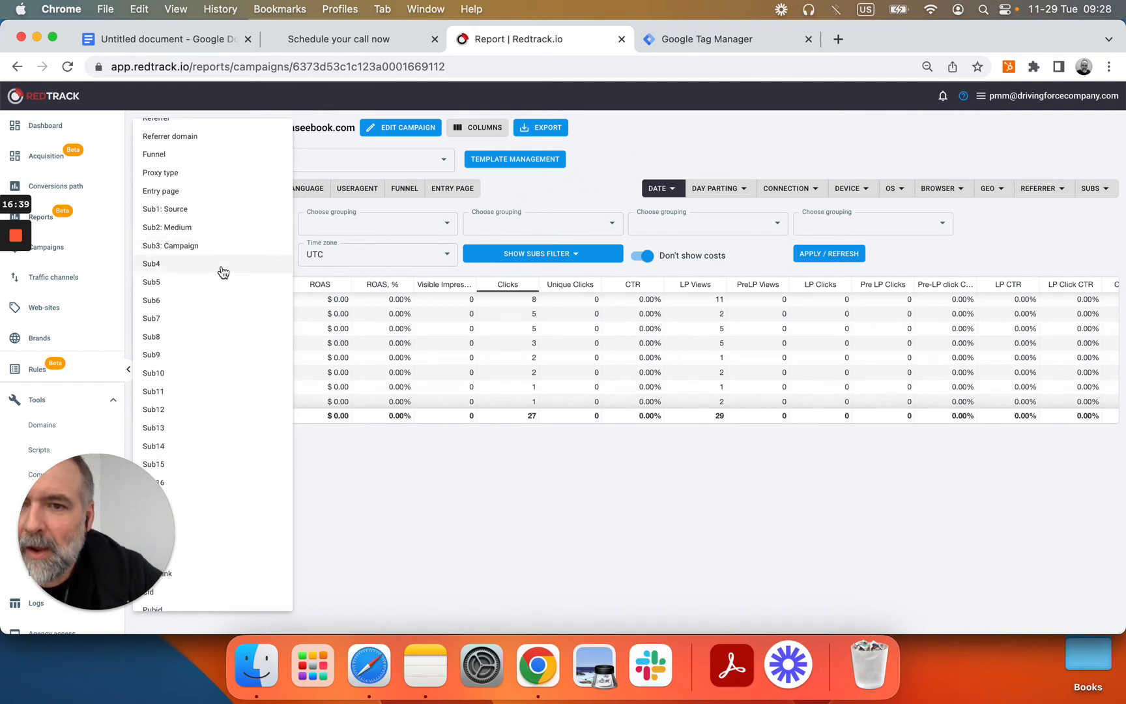
pyautogui.scroll(2, 221, 272)
pyautogui.click(624, 171)
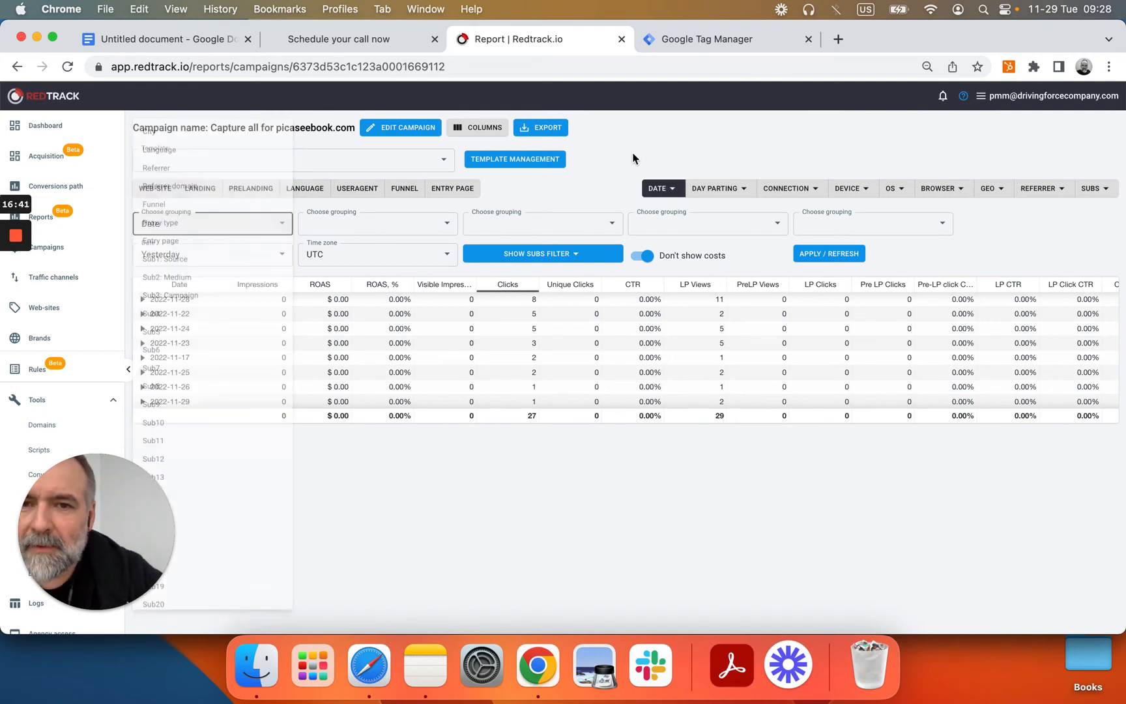
pyautogui.click(51, 252)
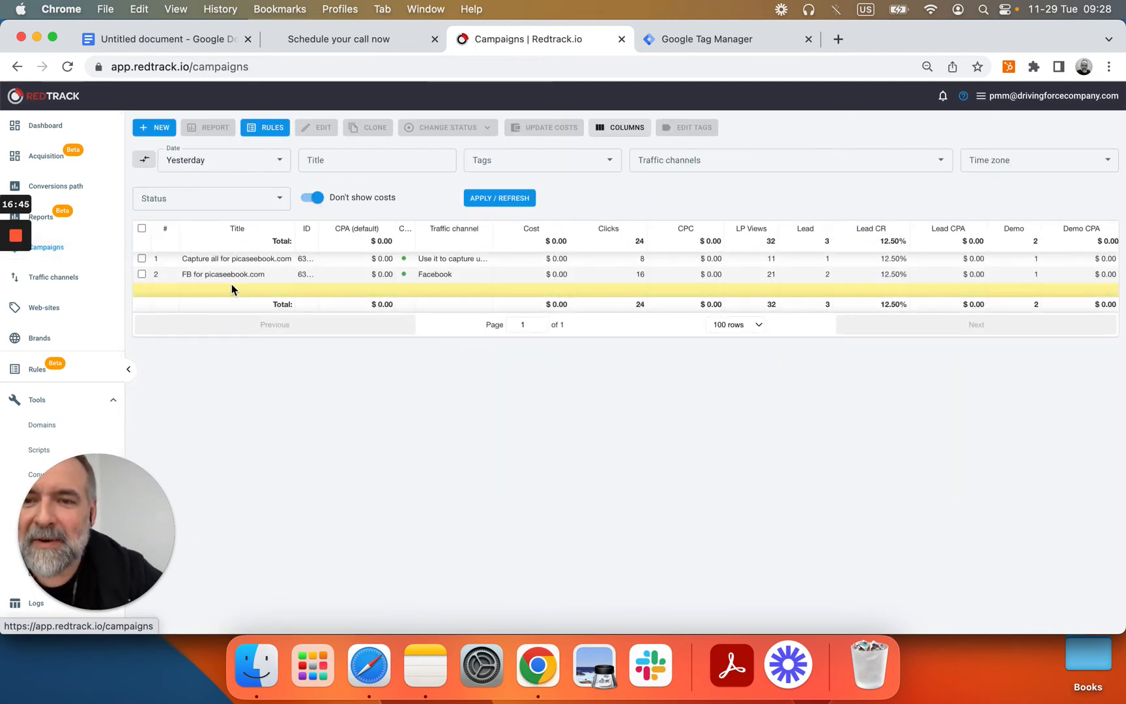
pyautogui.moveTo(276, 280)
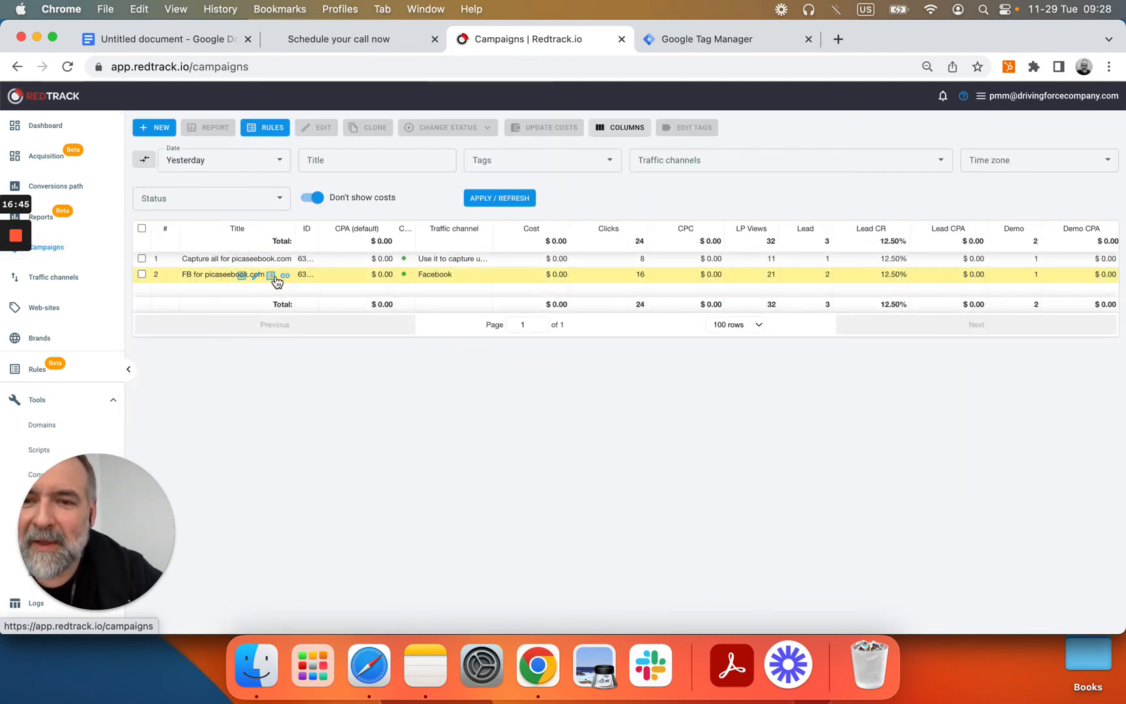
# Step: Open the FB for picaseebook.com report and group by Sub6: campaign_name, then Sub5: adset_name
pyautogui.click(242, 279)
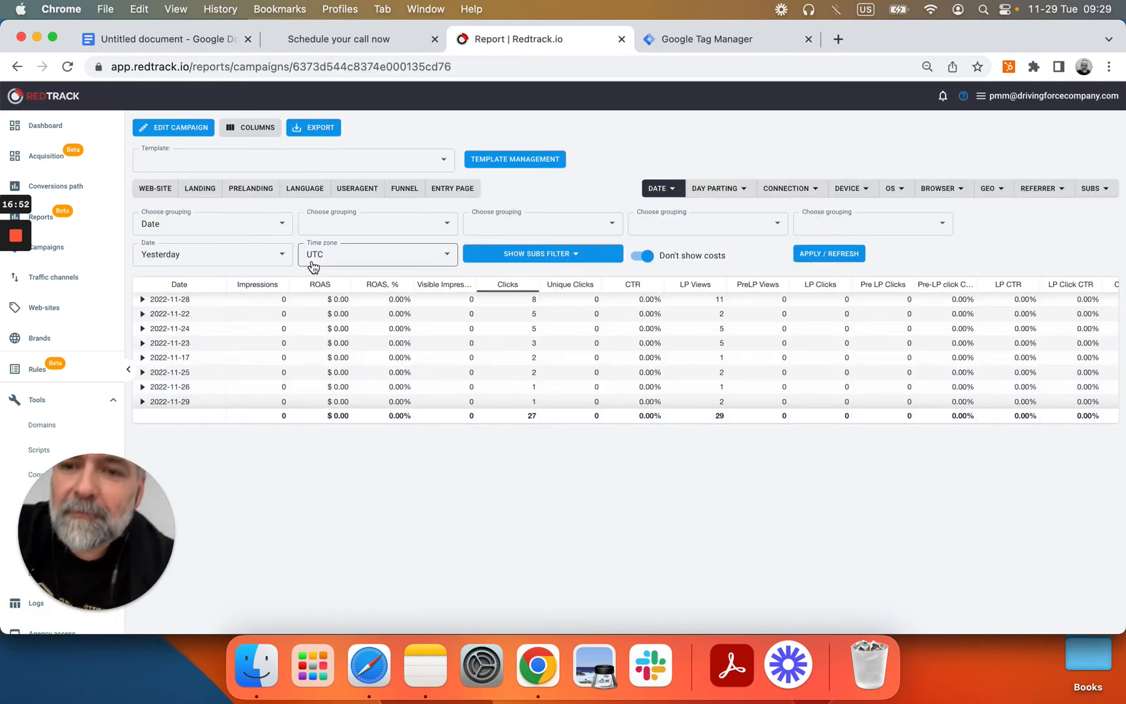
pyautogui.click(269, 227)
pyautogui.scroll(-5, 229, 423)
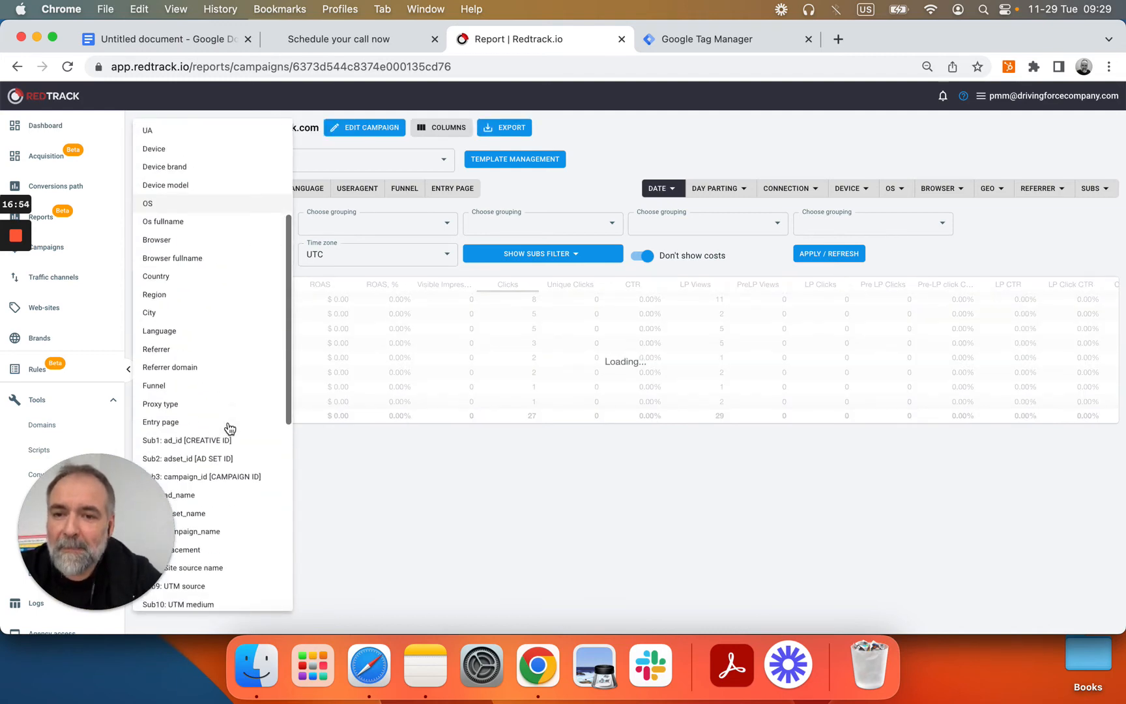
pyautogui.scroll(-3, 226, 415)
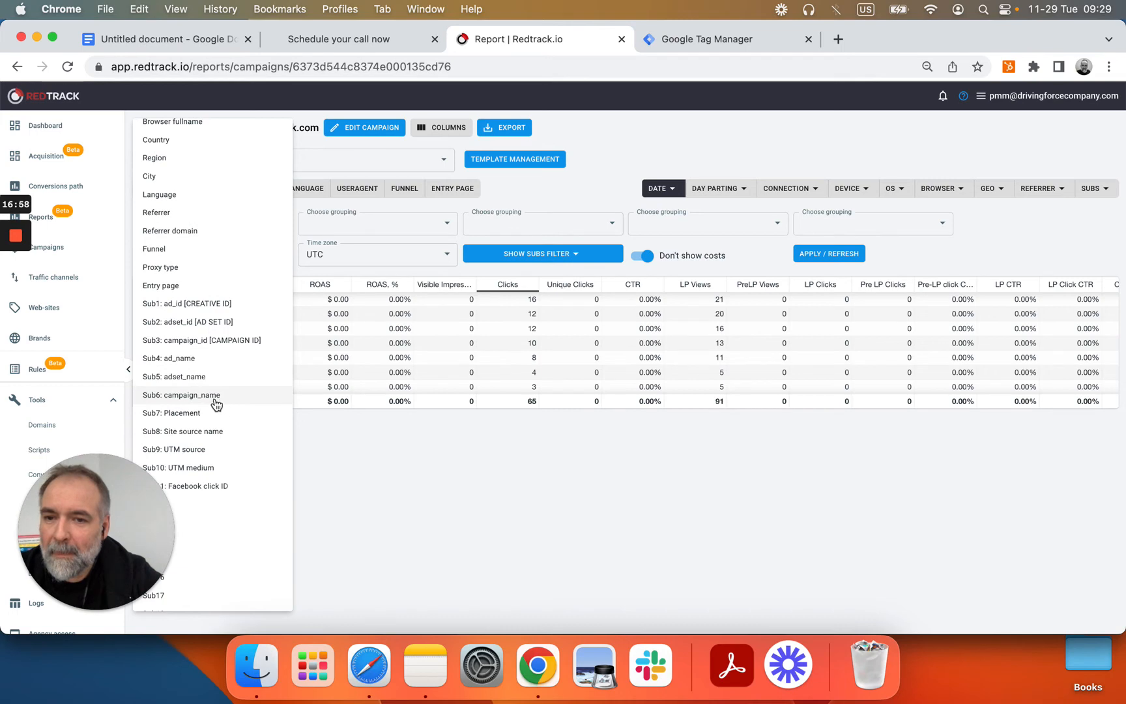
pyautogui.click(215, 403)
pyautogui.click(377, 222)
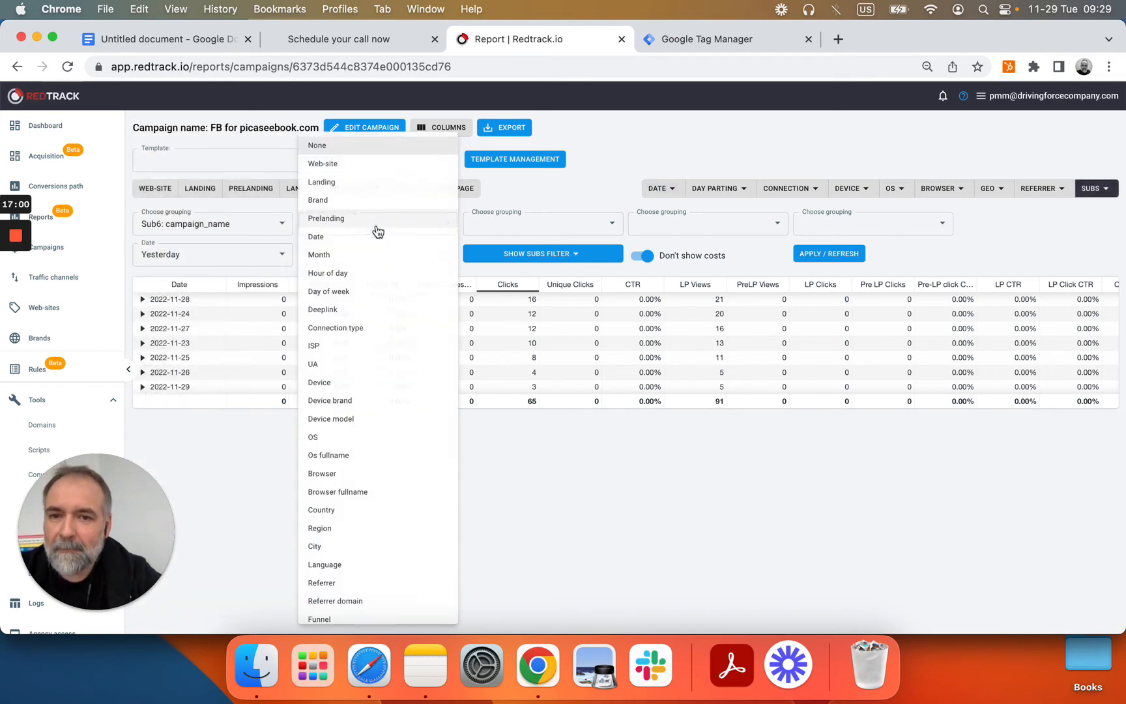
pyautogui.scroll(-2, 369, 486)
pyautogui.scroll(-3, 368, 485)
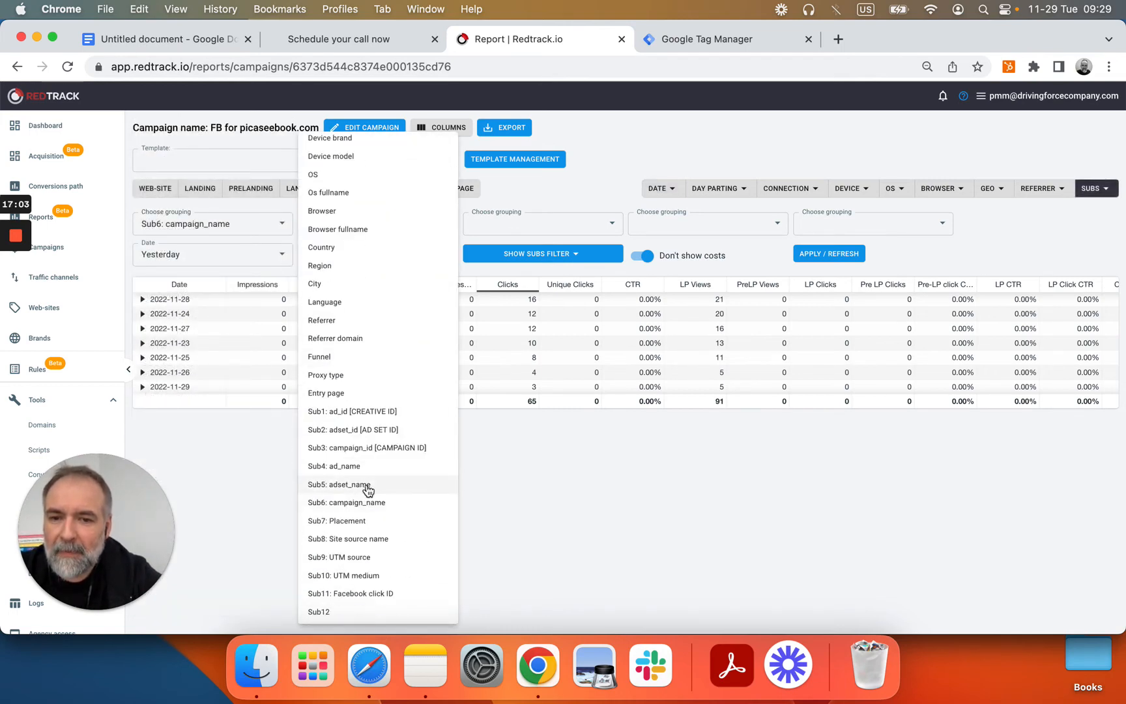
pyautogui.click(366, 482)
# Step: Add Sub4: ad_name and Sub7: Placement groupings and refresh the report
pyautogui.click(576, 225)
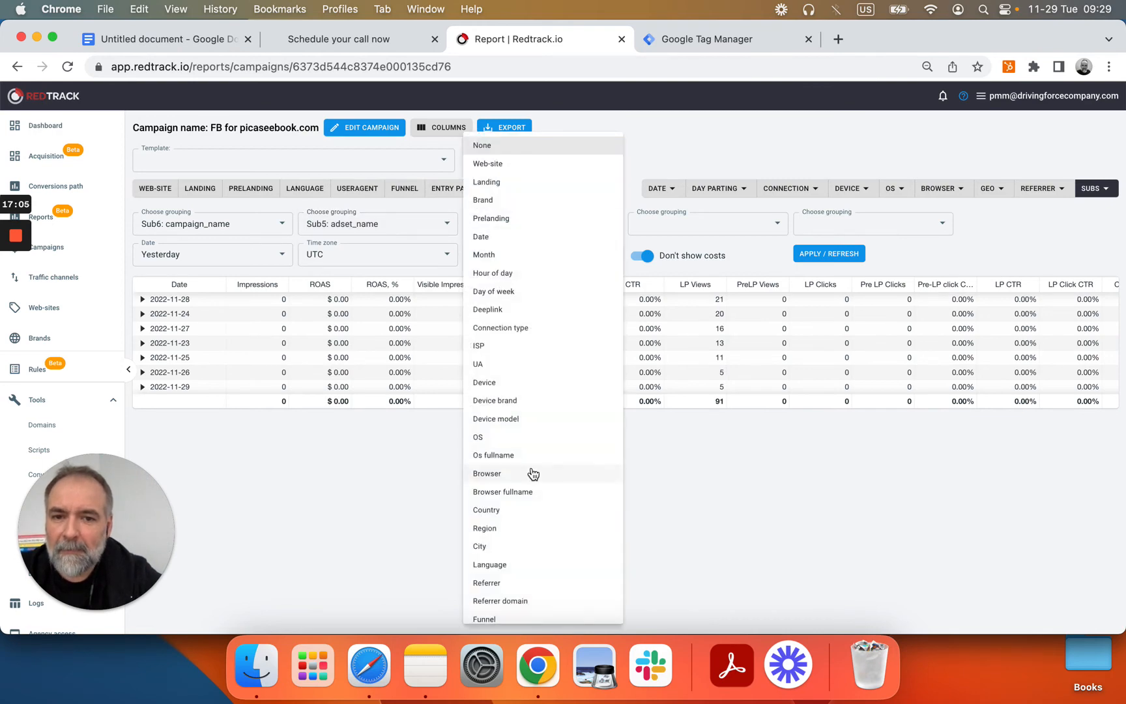
pyautogui.scroll(-3, 533, 472)
pyautogui.scroll(-3, 533, 474)
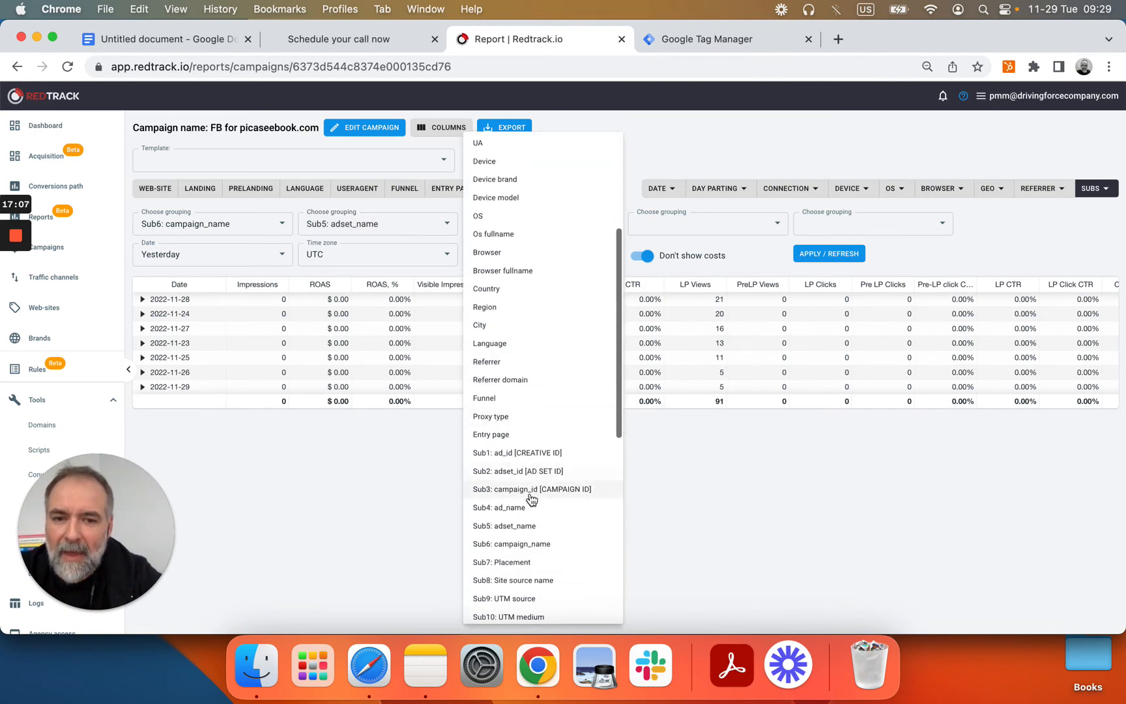
pyautogui.click(531, 507)
pyautogui.click(689, 227)
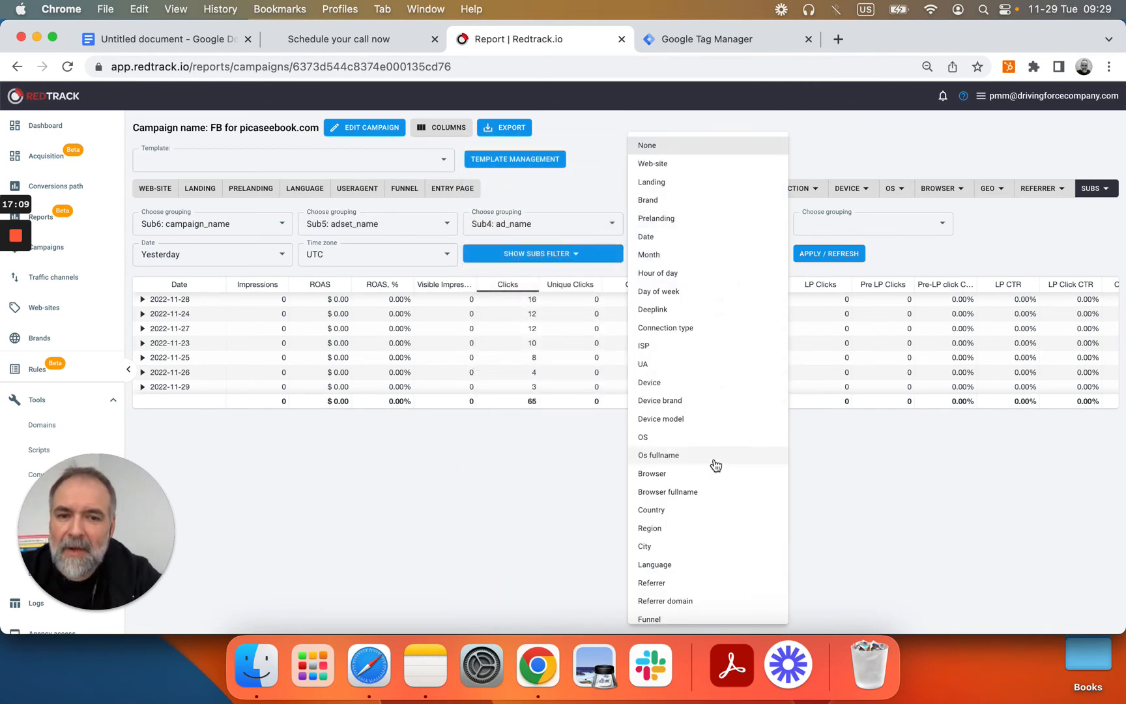
pyautogui.scroll(-2, 715, 464)
pyautogui.scroll(-5, 715, 464)
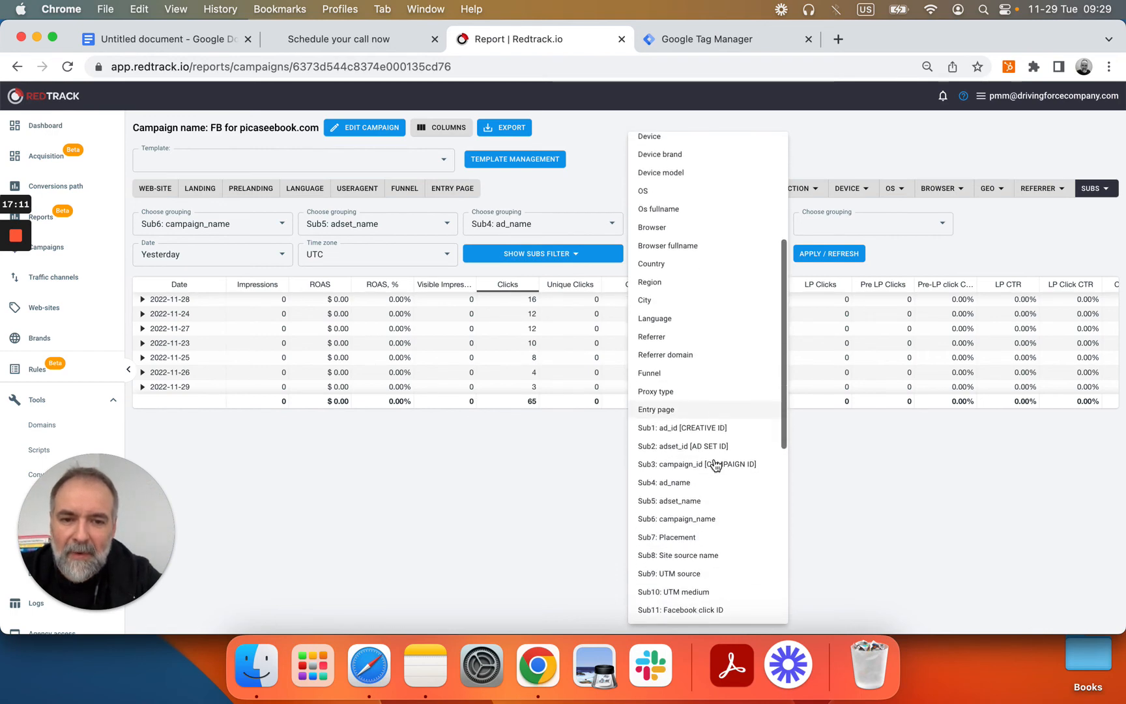
pyautogui.click(711, 535)
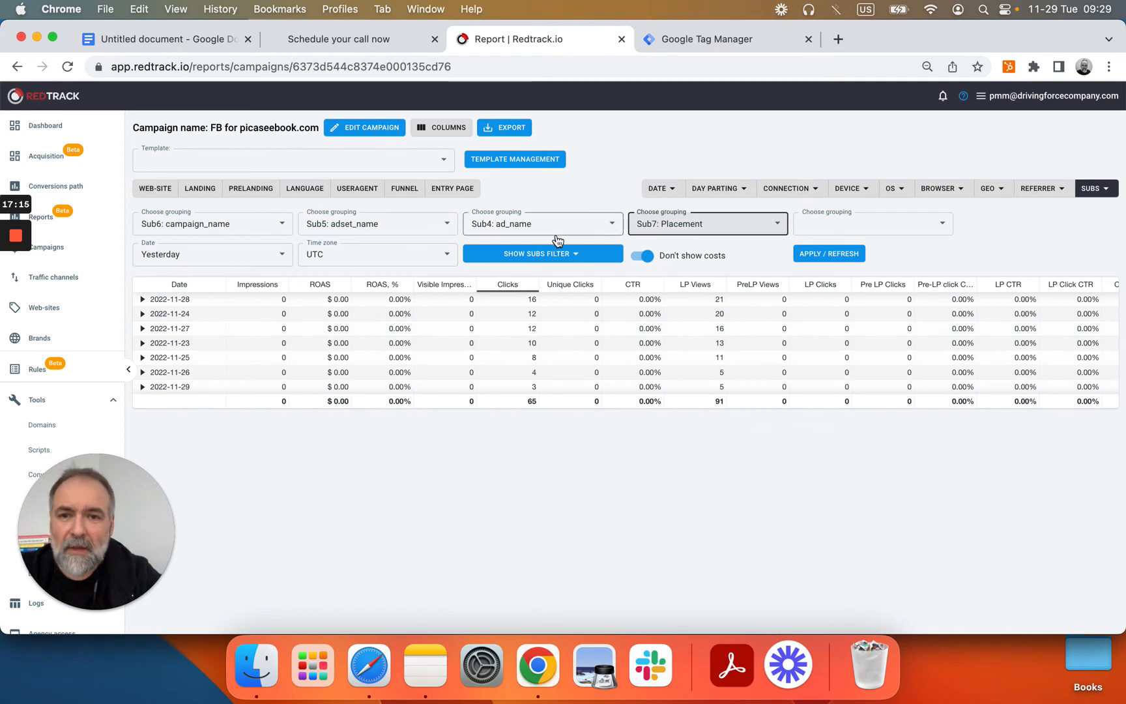
pyautogui.click(838, 260)
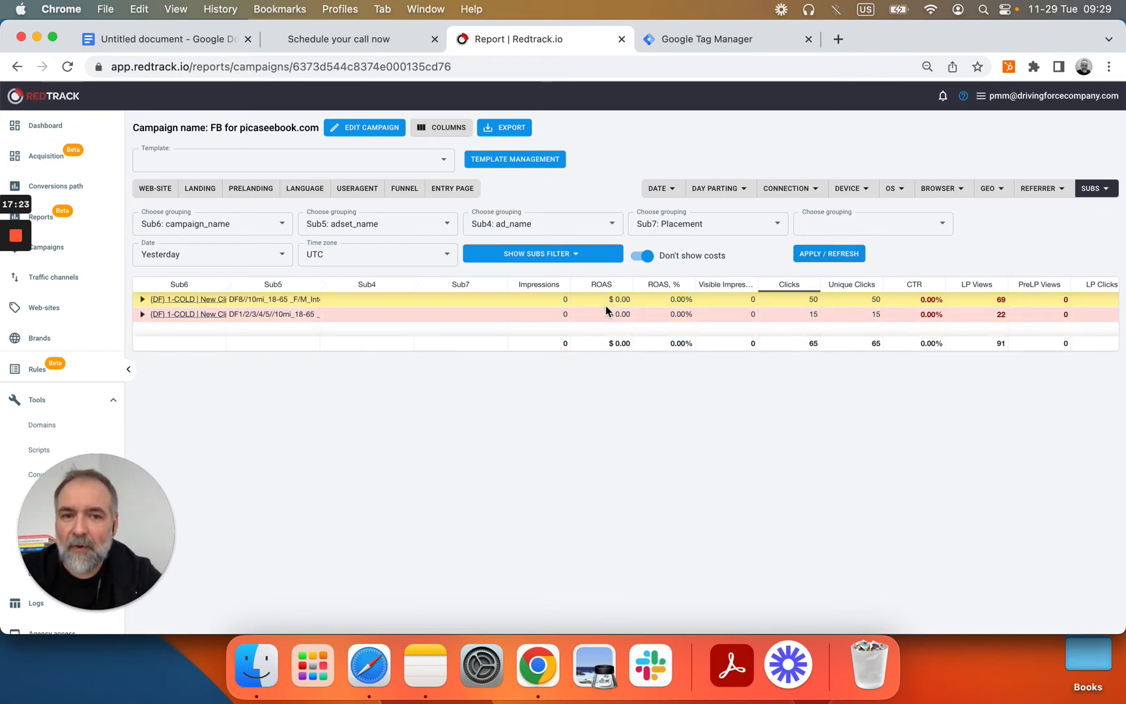
pyautogui.hscroll(2, 953, 314)
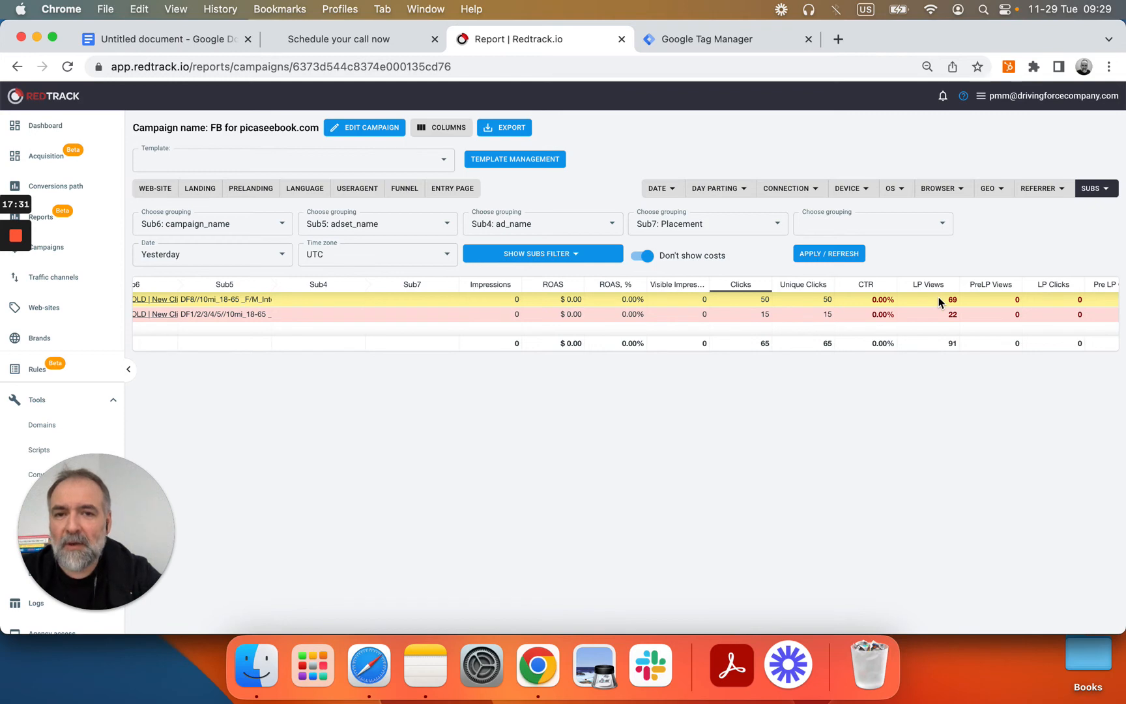
# Step: Remove Impressions, ROAS, Unique clicks, CTR, Pre-LP/LP click and conversion-status columns
pyautogui.click(436, 129)
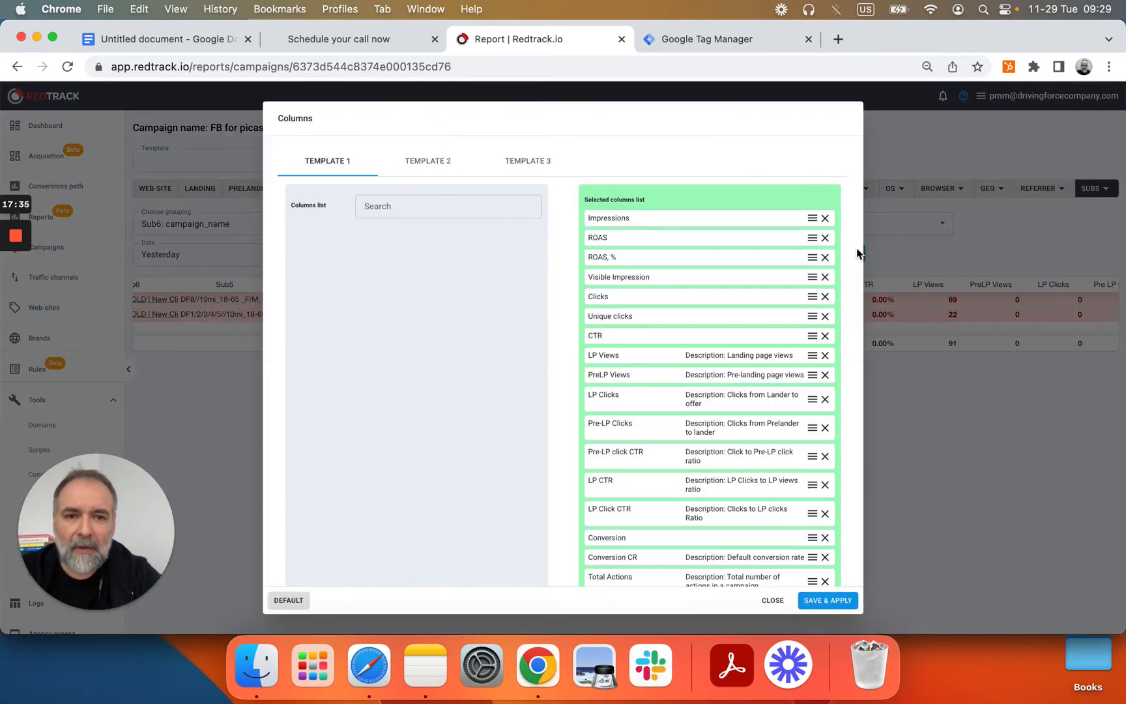
pyautogui.click(825, 219)
pyautogui.click(825, 218)
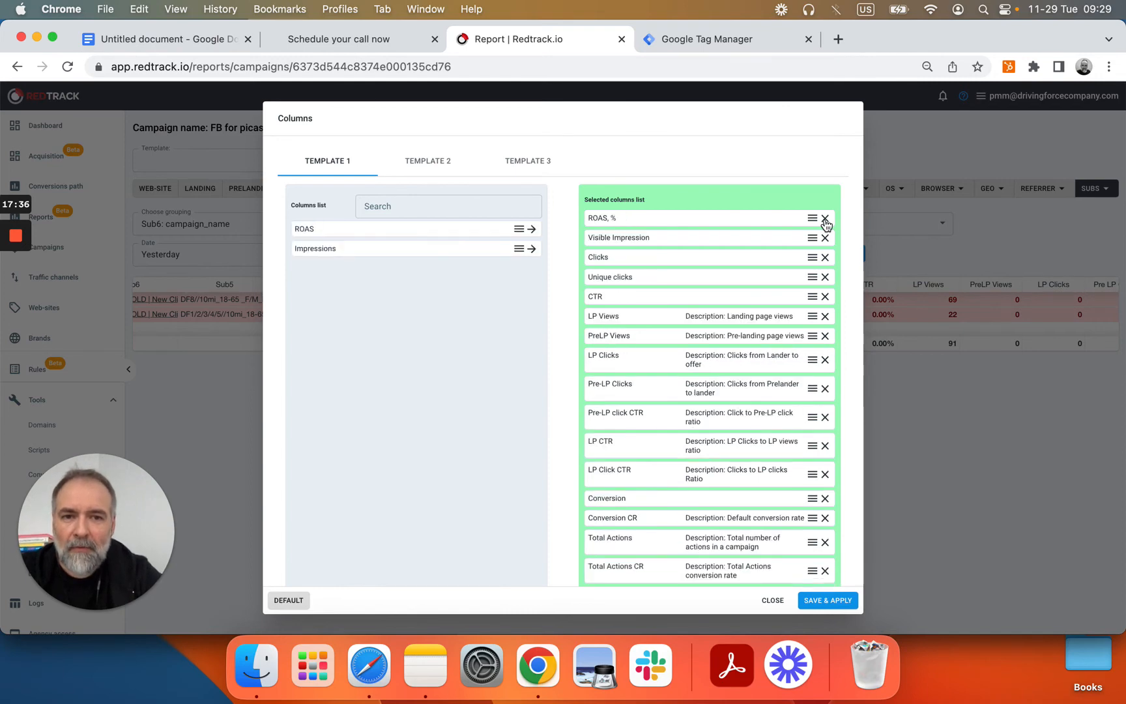
pyautogui.click(825, 219)
pyautogui.click(824, 219)
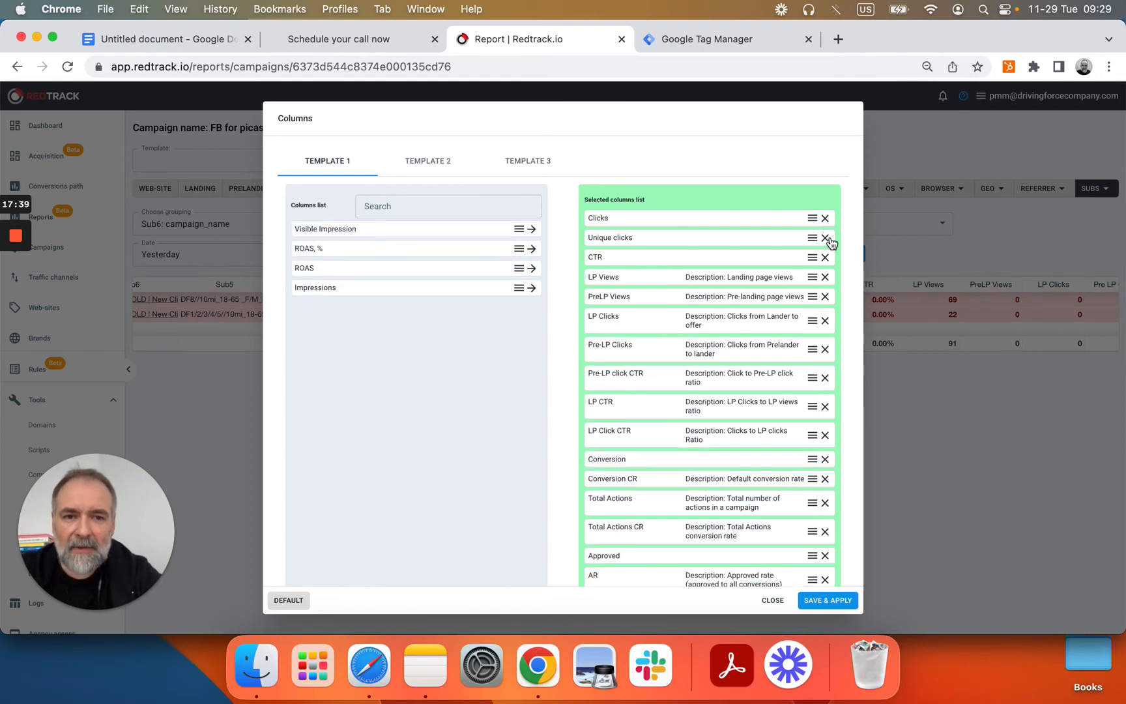
pyautogui.click(825, 238)
pyautogui.click(825, 238)
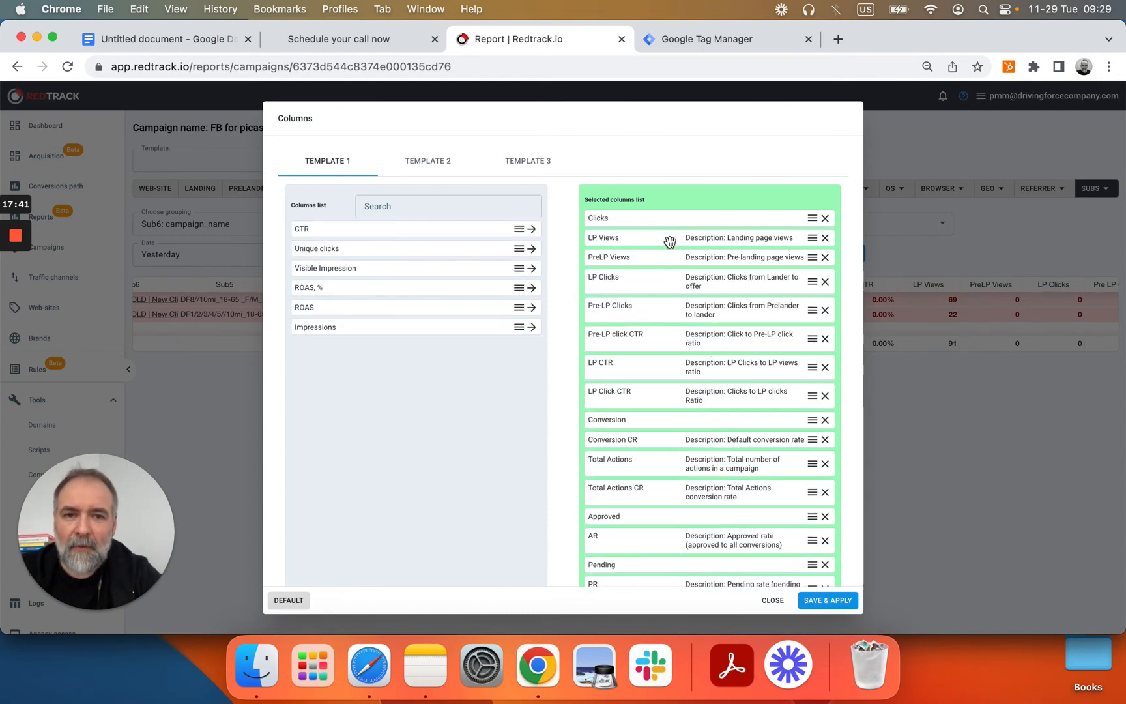
pyautogui.click(826, 258)
pyautogui.click(825, 258)
pyautogui.click(825, 257)
pyautogui.click(825, 258)
pyautogui.click(825, 258)
pyautogui.click(825, 257)
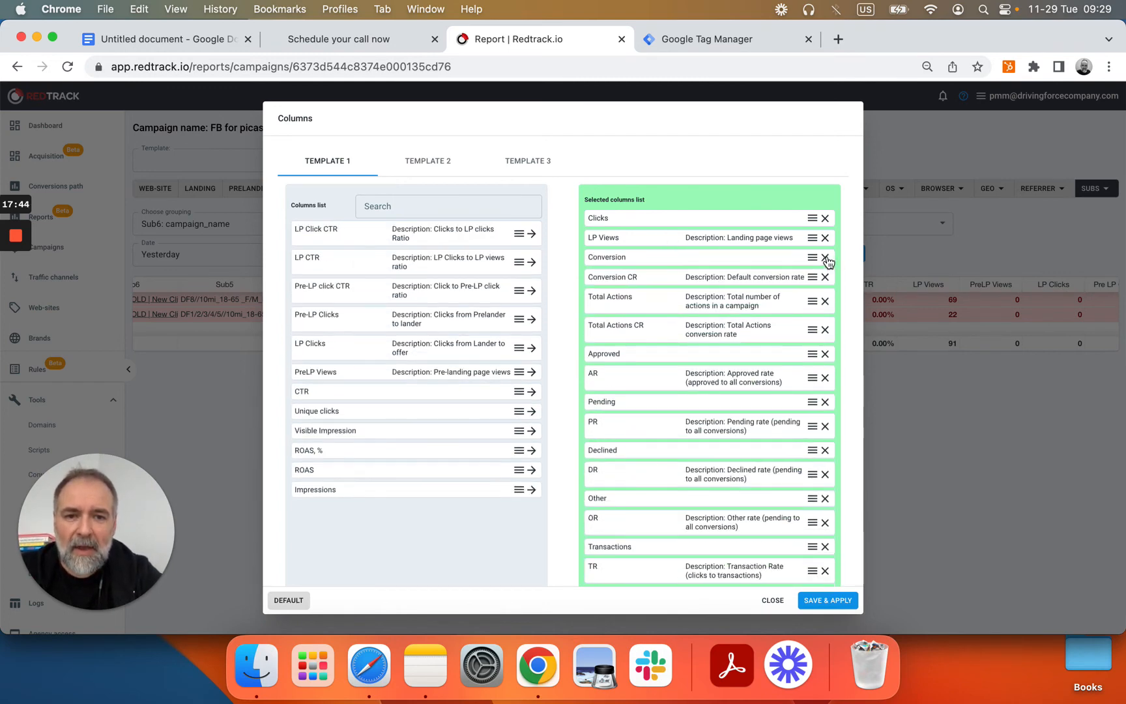
pyautogui.click(825, 258)
pyautogui.click(825, 257)
pyautogui.click(825, 258)
pyautogui.click(825, 258)
pyautogui.click(826, 258)
pyautogui.click(825, 257)
pyautogui.click(825, 258)
pyautogui.click(825, 257)
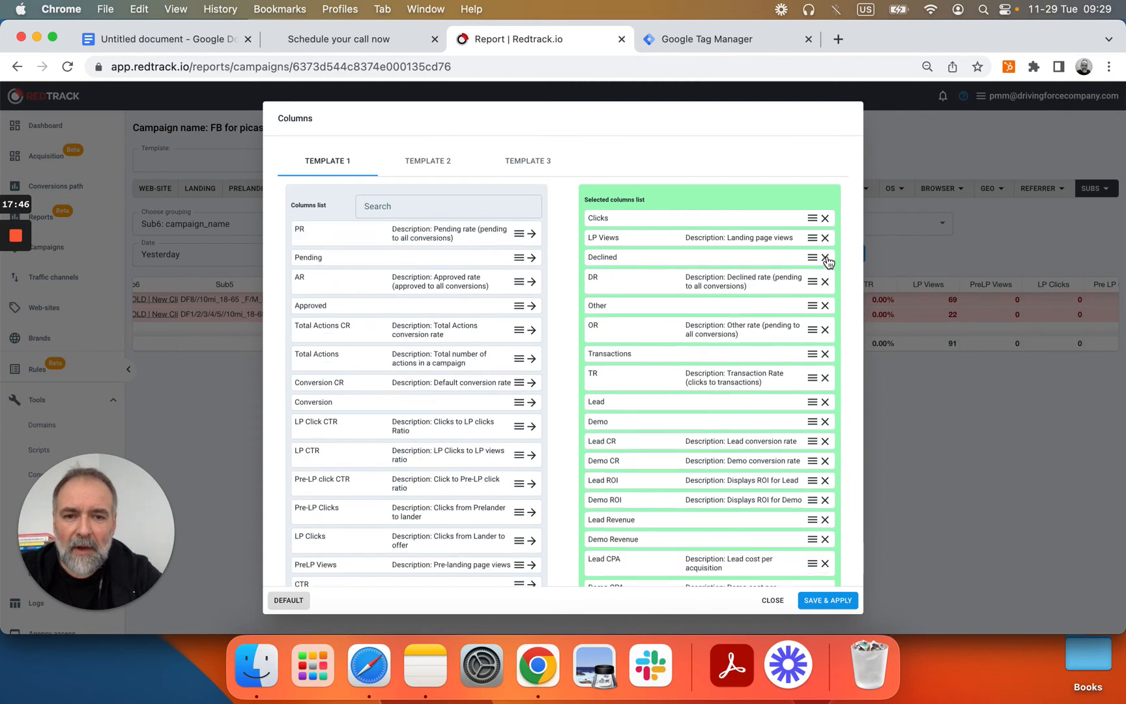
pyautogui.click(825, 257)
pyautogui.click(825, 257)
pyautogui.click(825, 257)
pyautogui.click(825, 257)
pyautogui.click(826, 257)
pyautogui.click(826, 258)
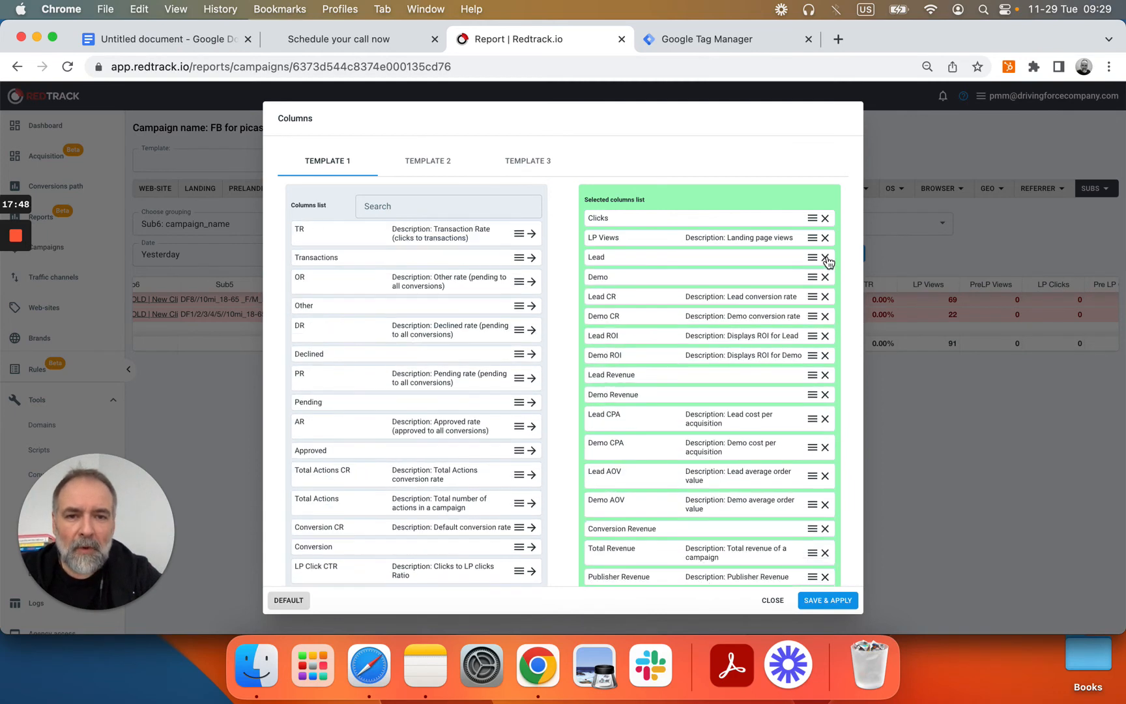
pyautogui.click(825, 258)
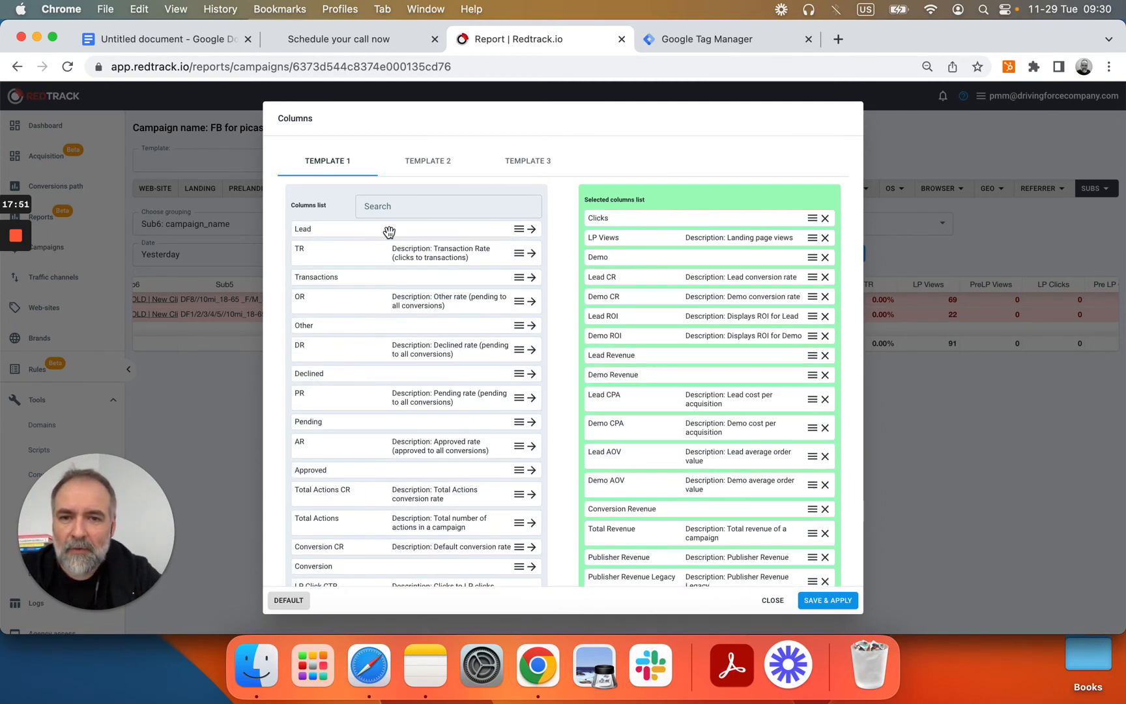
# Step: Add Lead after LP Views and remove the Lead/Demo ROI, Revenue, AOV and publisher revenue columns
pyautogui.moveTo(390, 233); pyautogui.dragTo(490, 246)
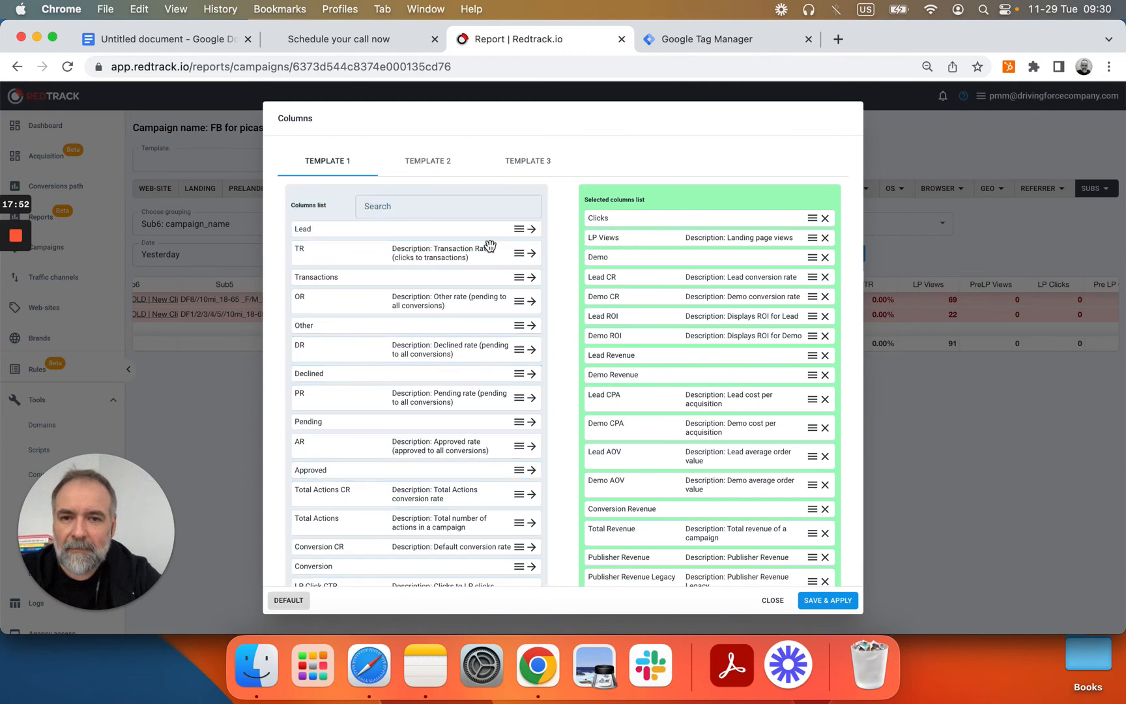
pyautogui.click(532, 230)
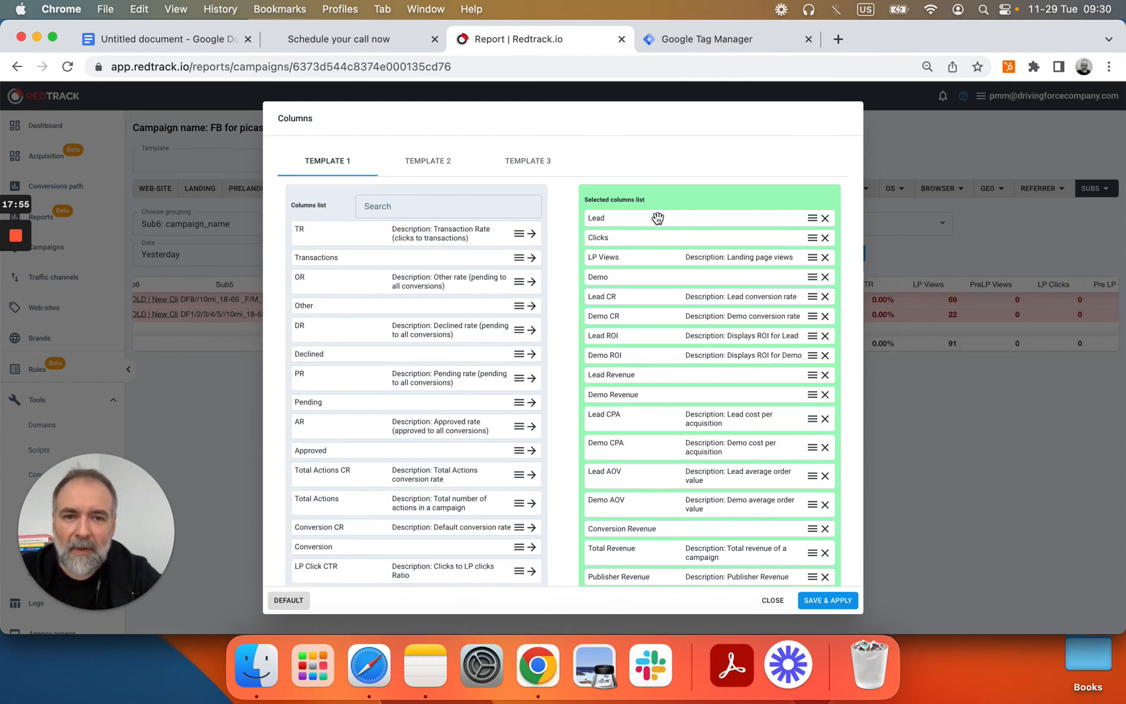
pyautogui.moveTo(658, 226); pyautogui.dragTo(717, 286)
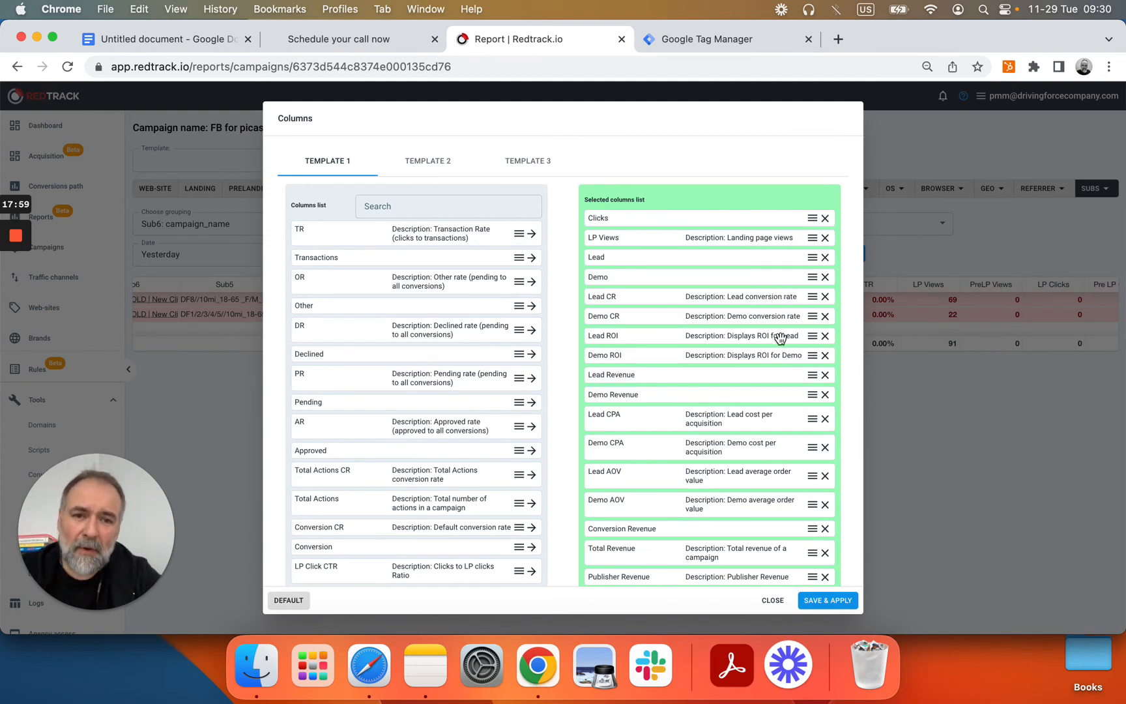
pyautogui.click(825, 337)
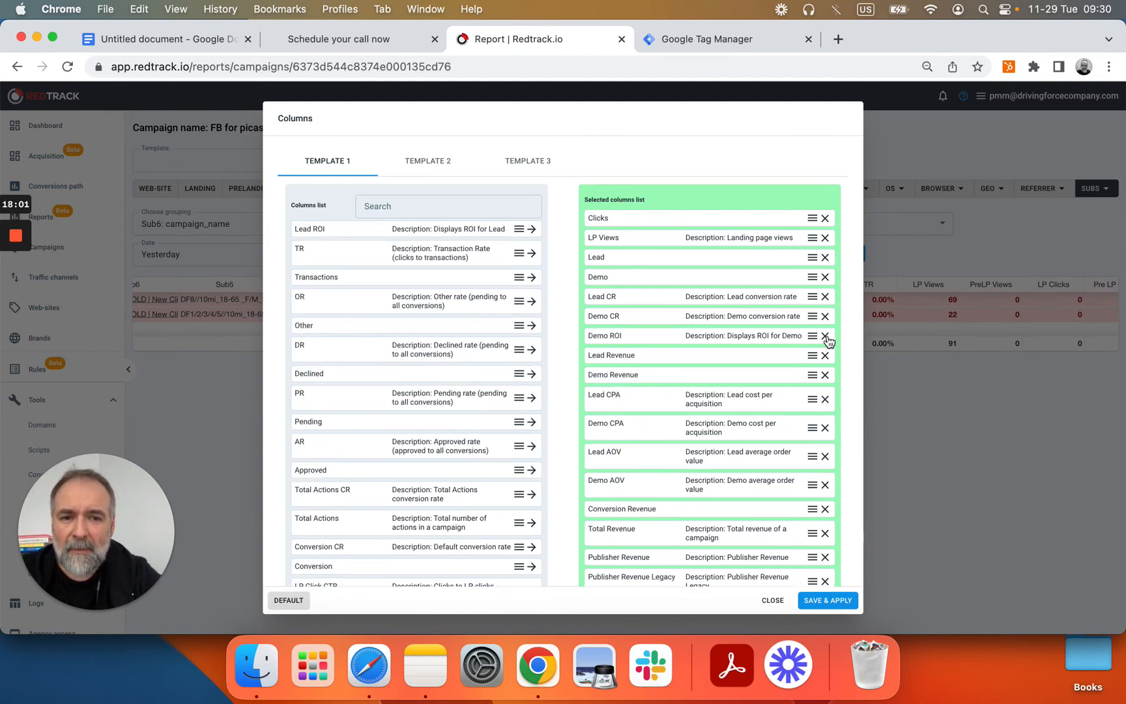
pyautogui.click(826, 337)
pyautogui.click(826, 336)
pyautogui.click(826, 337)
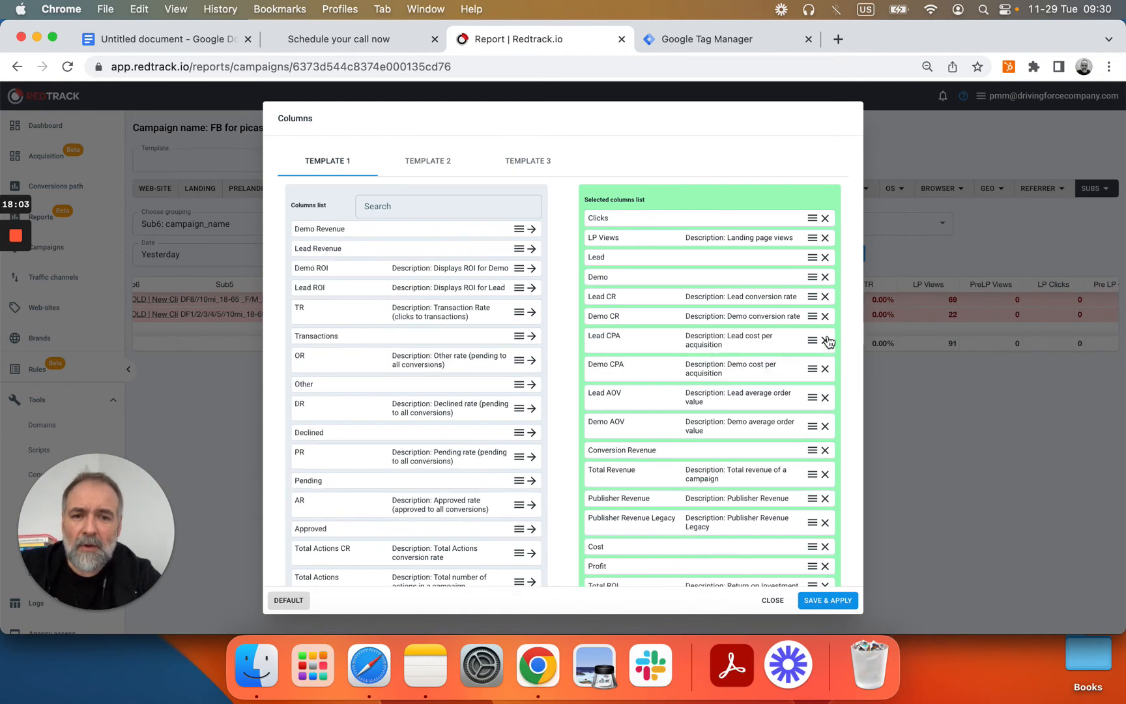
pyautogui.click(826, 398)
pyautogui.click(826, 398)
pyautogui.click(826, 398)
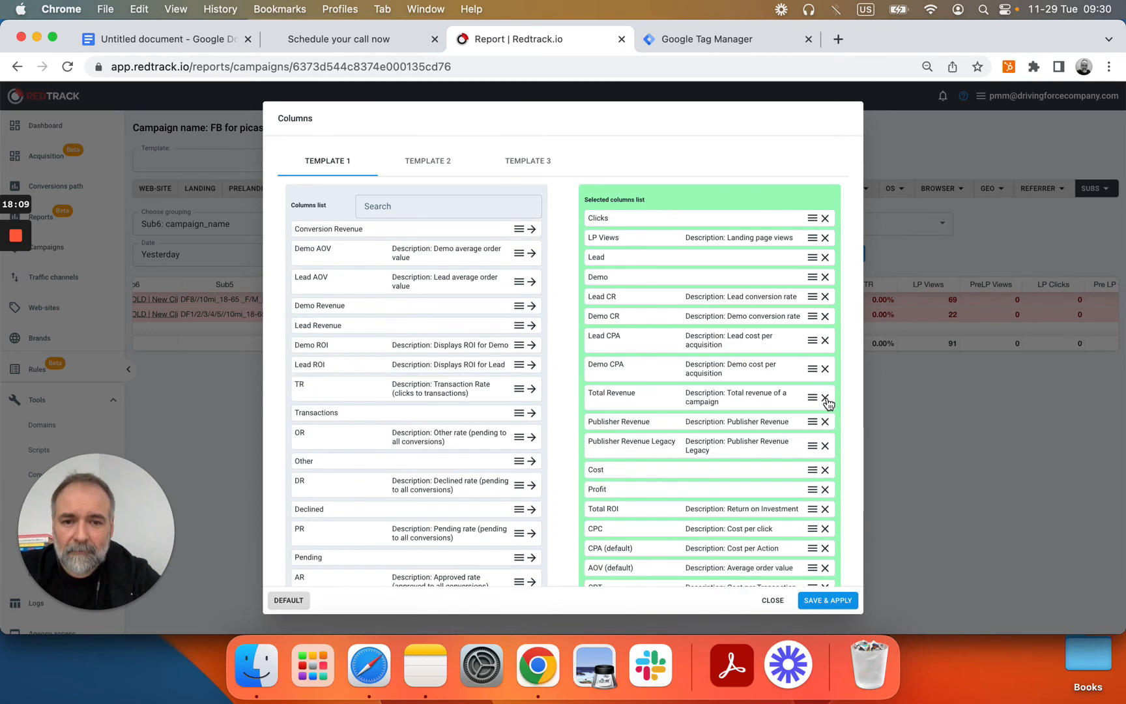
pyautogui.click(826, 398)
pyautogui.click(826, 398)
pyautogui.click(826, 398)
# Step: Remove Cost, Profit, Total ROI, CPA, AOV, CPT, EPC, EPlpC, EPUC, Attribution, Bad device, Black list and Datacenter columns
pyautogui.click(826, 396)
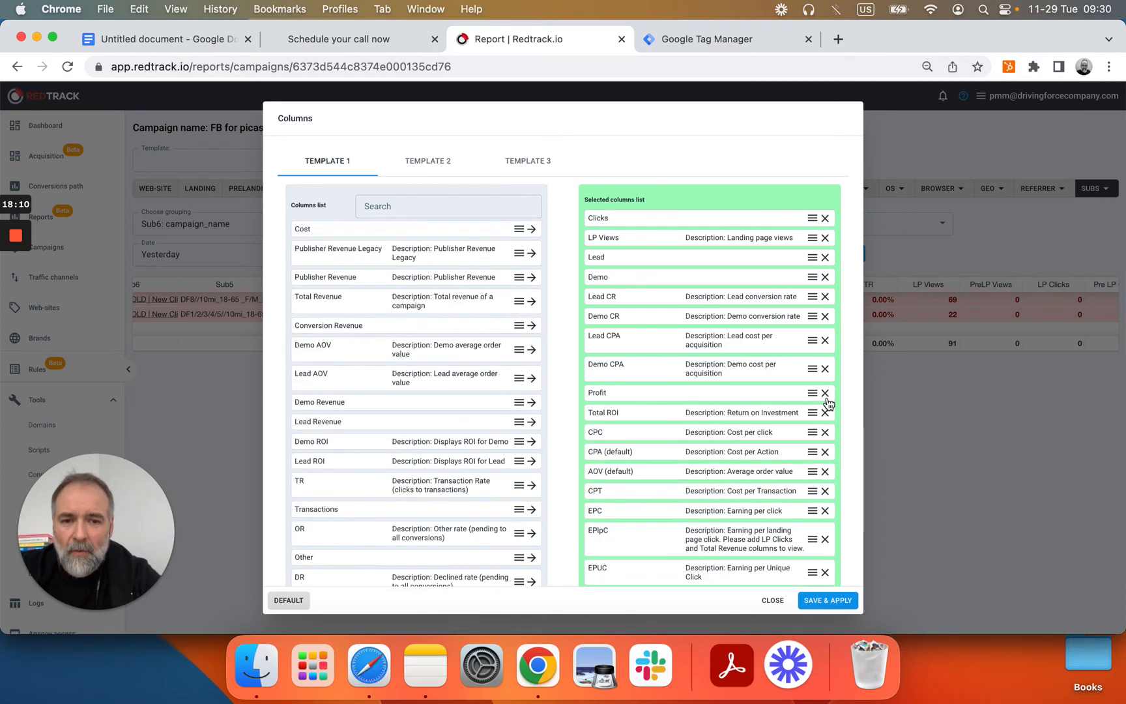
pyautogui.click(826, 395)
pyautogui.click(825, 396)
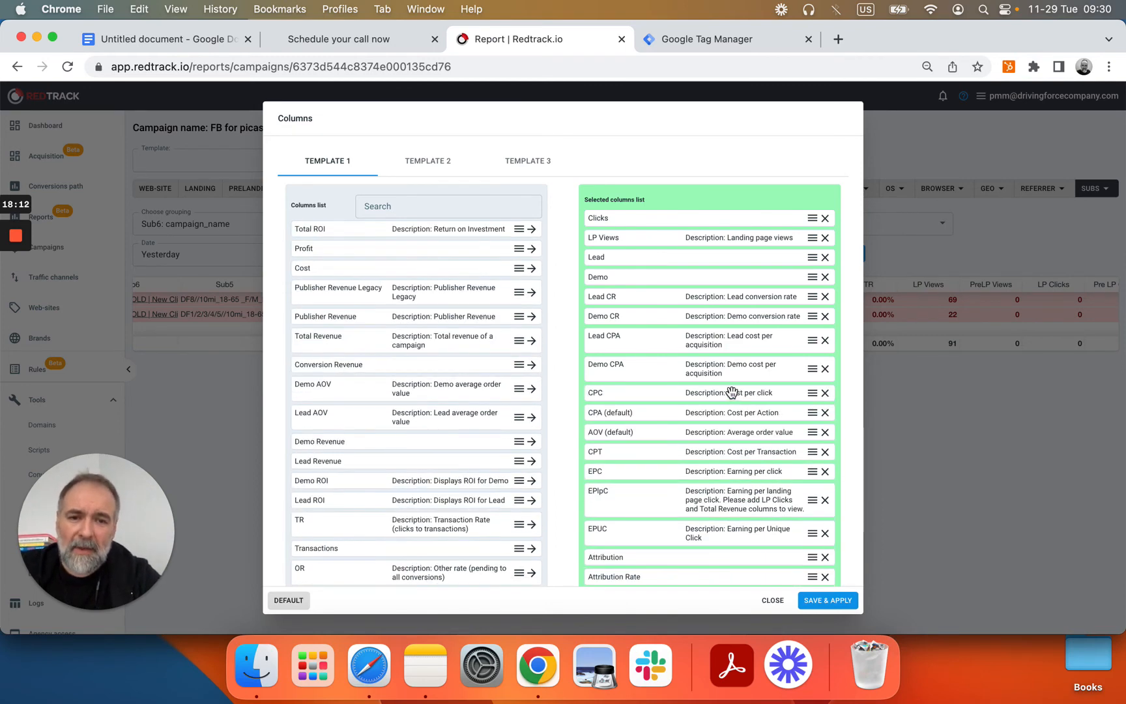
pyautogui.click(826, 413)
pyautogui.click(826, 412)
pyautogui.click(826, 412)
pyautogui.click(825, 410)
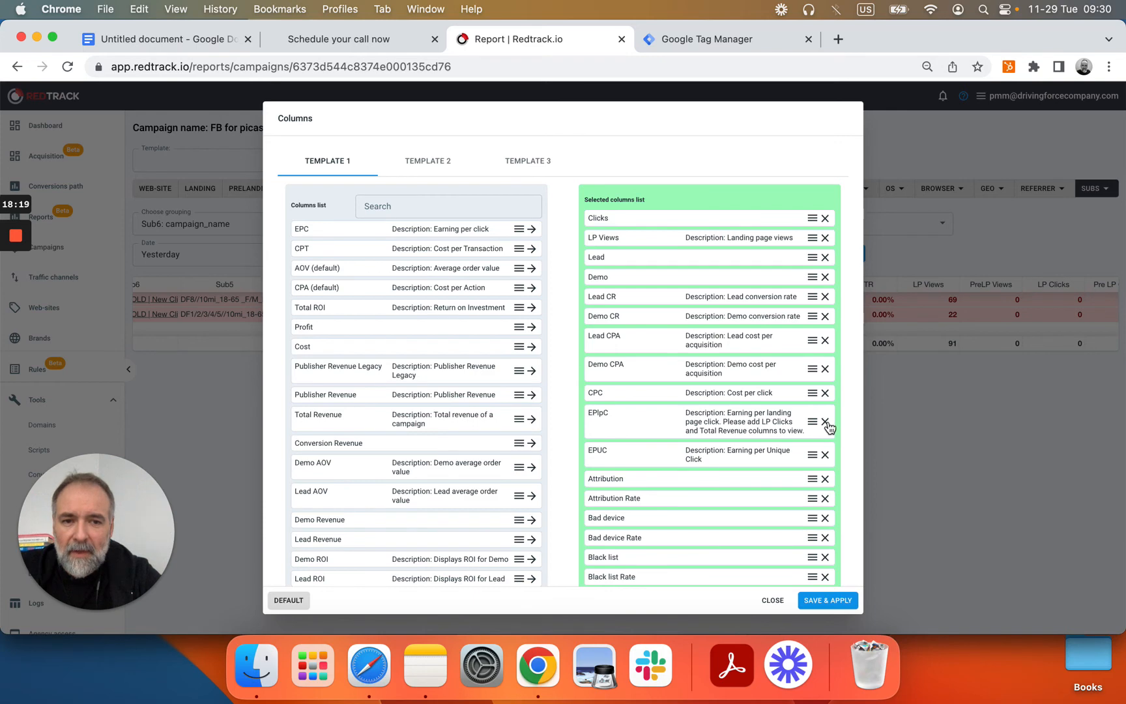
pyautogui.click(825, 421)
pyautogui.click(828, 422)
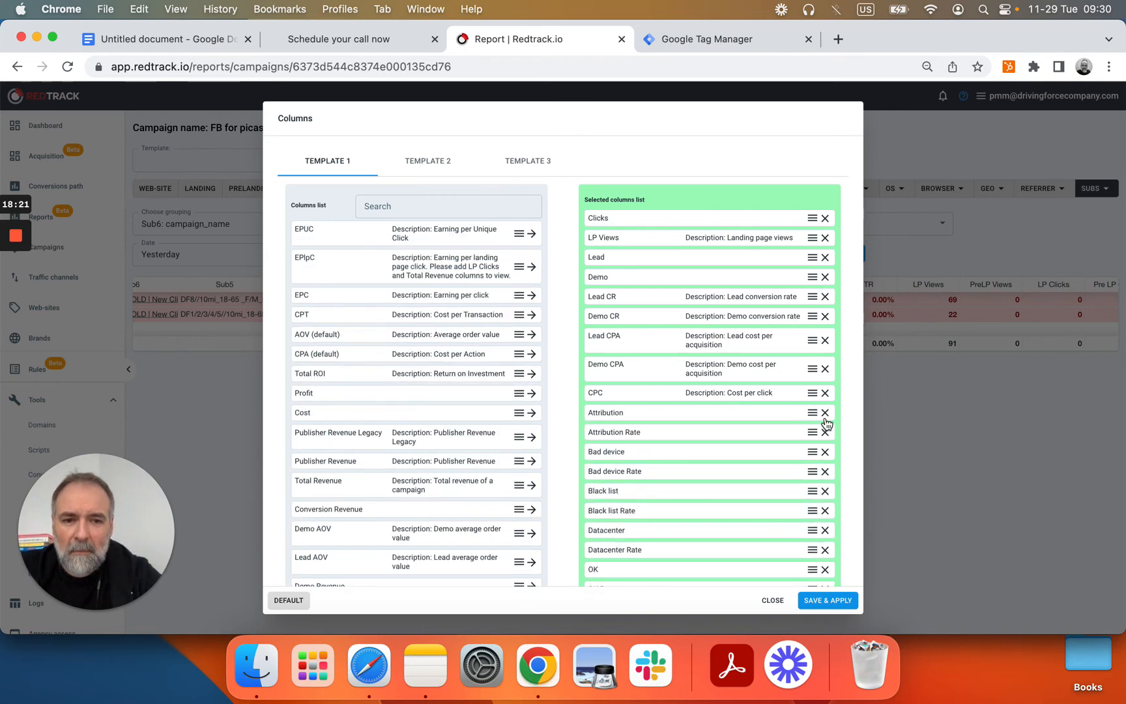
pyautogui.click(826, 414)
pyautogui.click(826, 414)
pyautogui.click(825, 414)
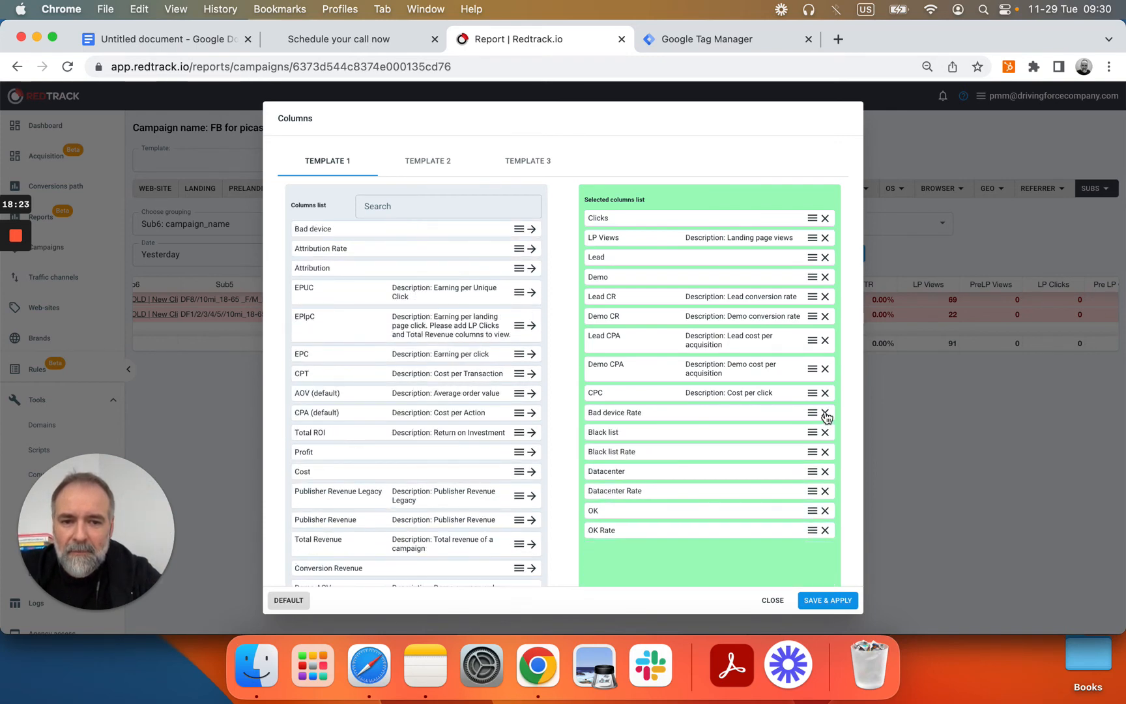
pyautogui.click(826, 414)
pyautogui.click(825, 414)
pyautogui.click(826, 414)
pyautogui.click(826, 414)
pyautogui.click(826, 414)
pyautogui.click(826, 414)
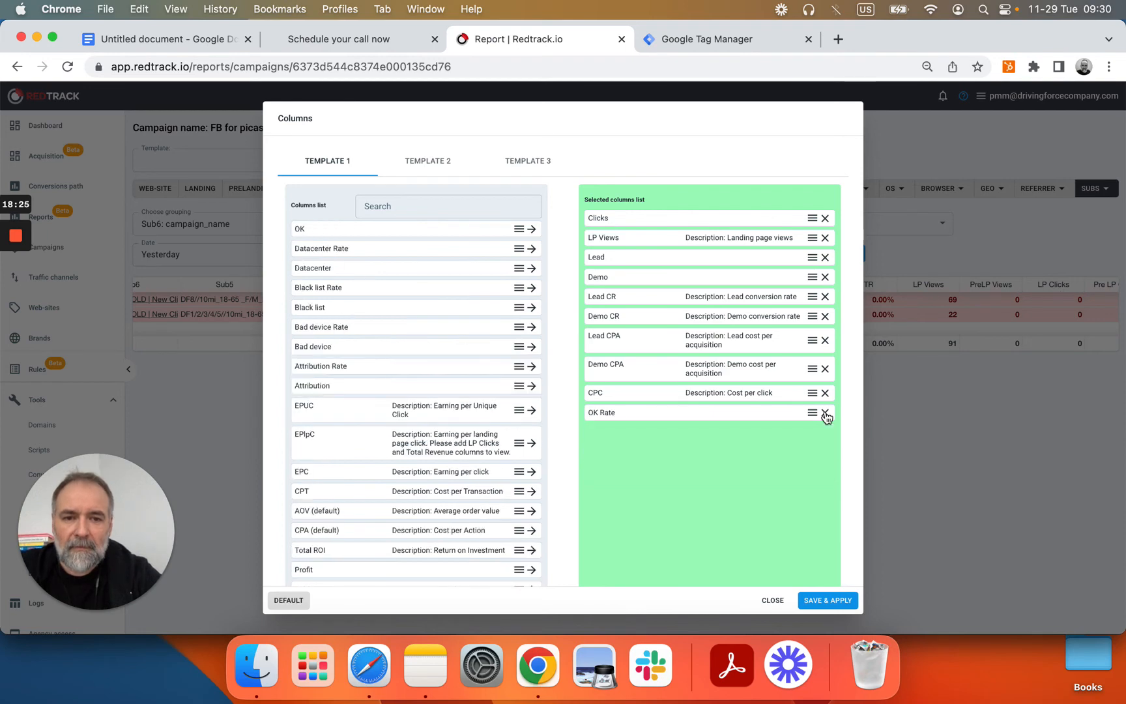
pyautogui.click(825, 414)
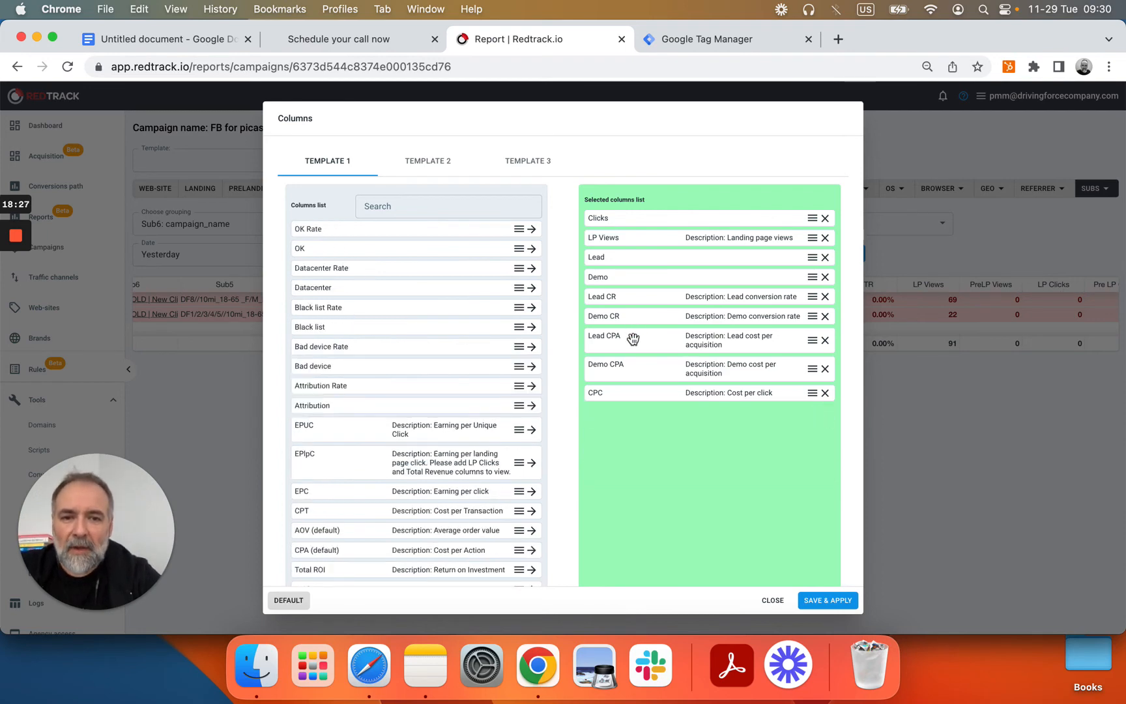
# Step: Place Lead CR and Lead CPA beside Lead, add Cost before CPC, and save the columns
pyautogui.moveTo(629, 339); pyautogui.dragTo(626, 281)
pyautogui.moveTo(617, 329); pyautogui.dragTo(616, 279)
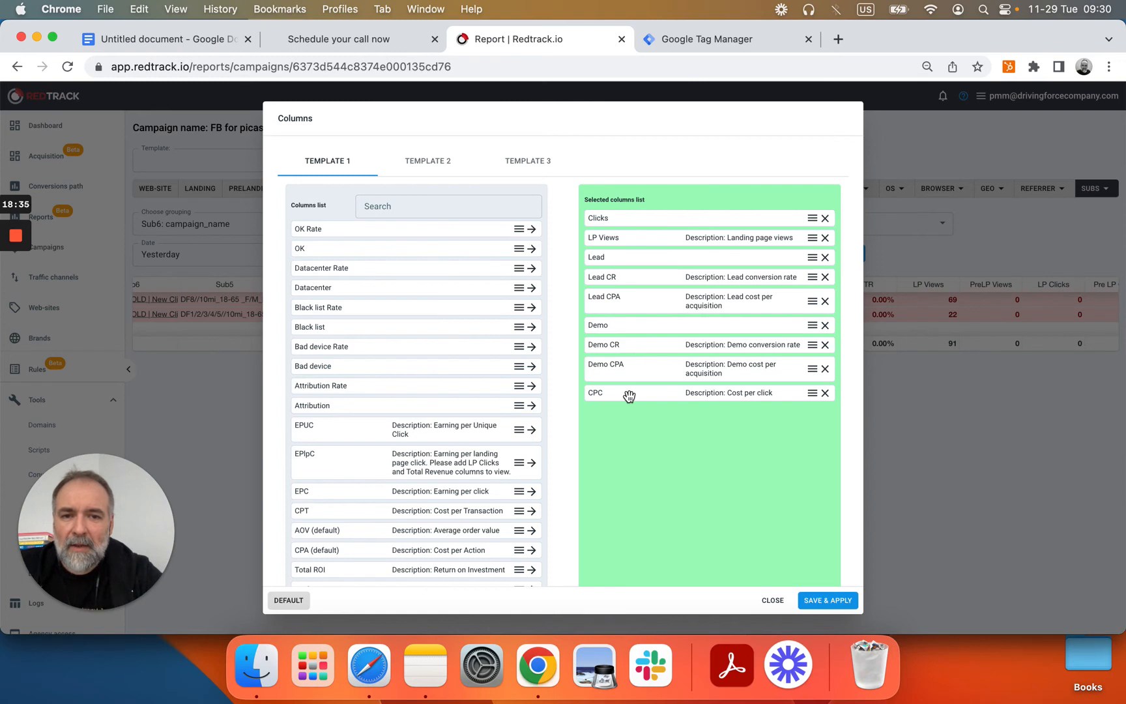
pyautogui.click(391, 205)
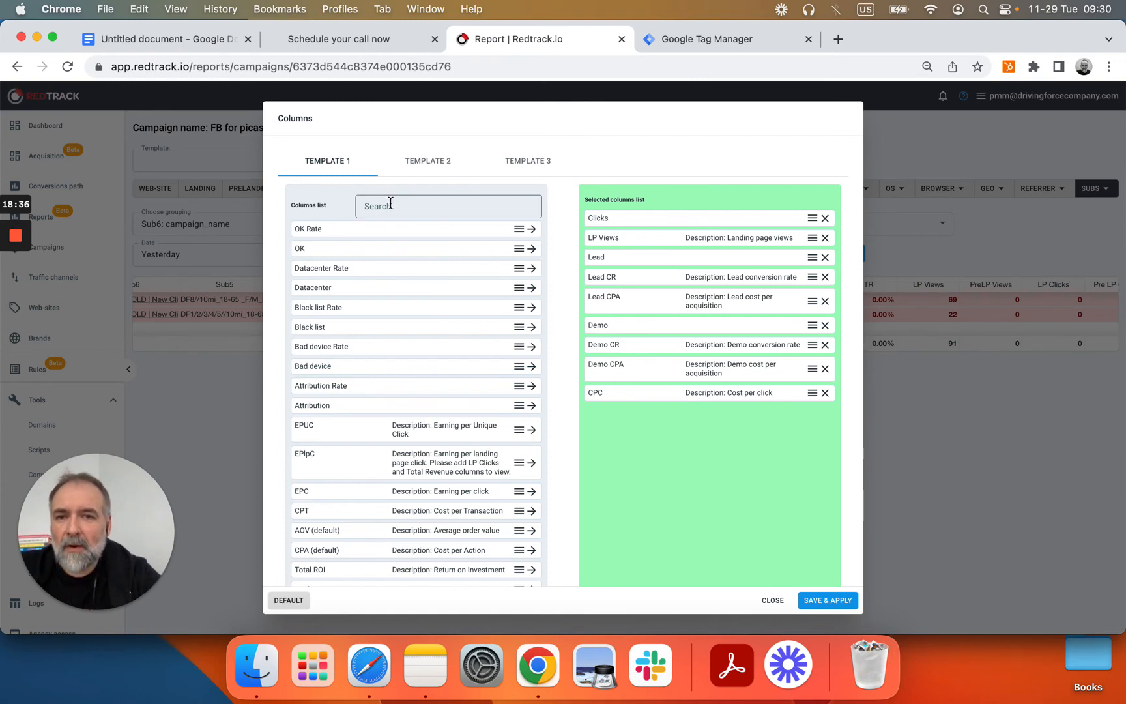
pyautogui.write('cos')
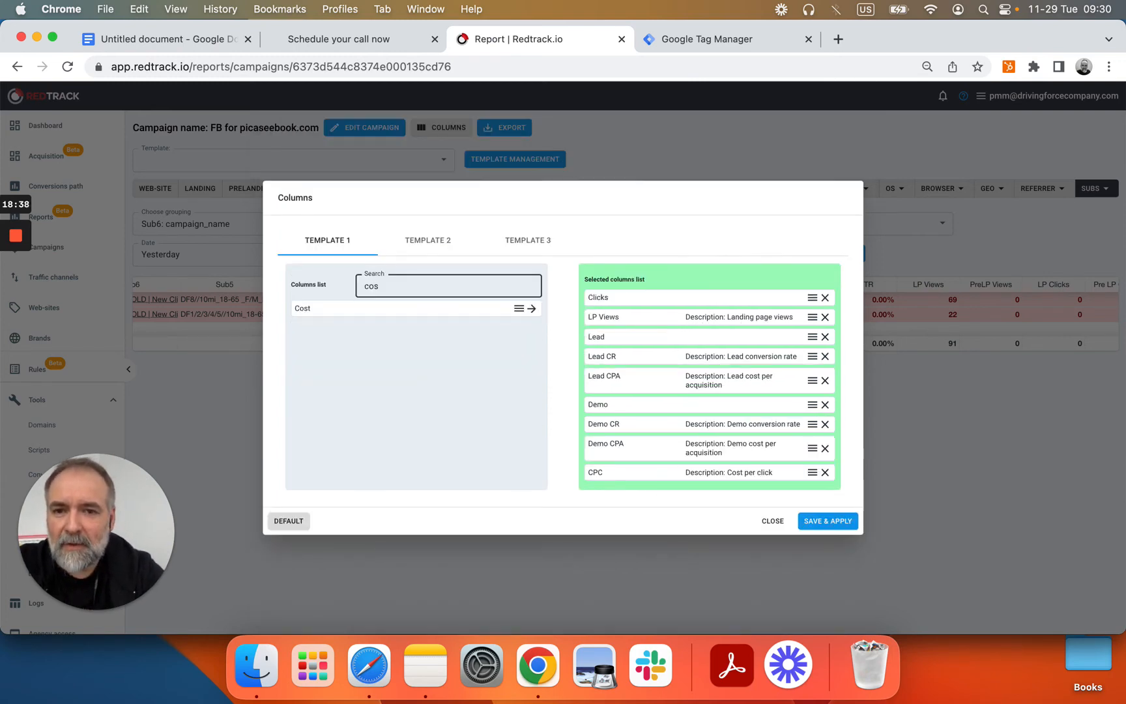
pyautogui.click(531, 308)
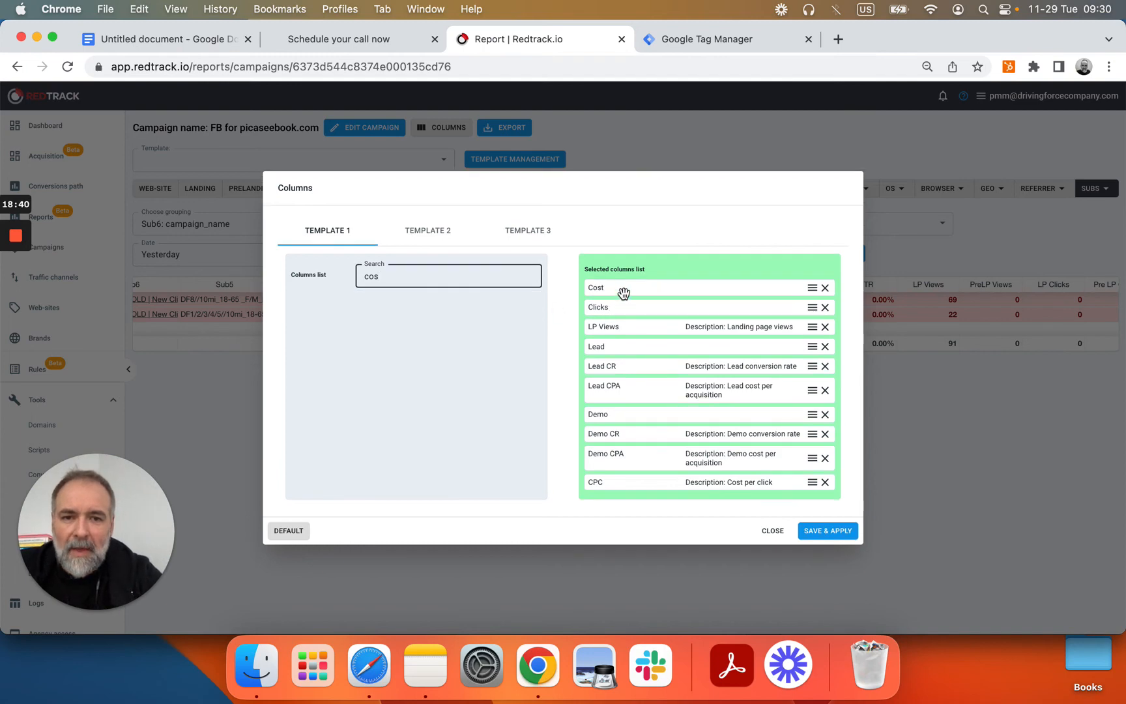
pyautogui.moveTo(623, 293); pyautogui.dragTo(623, 476)
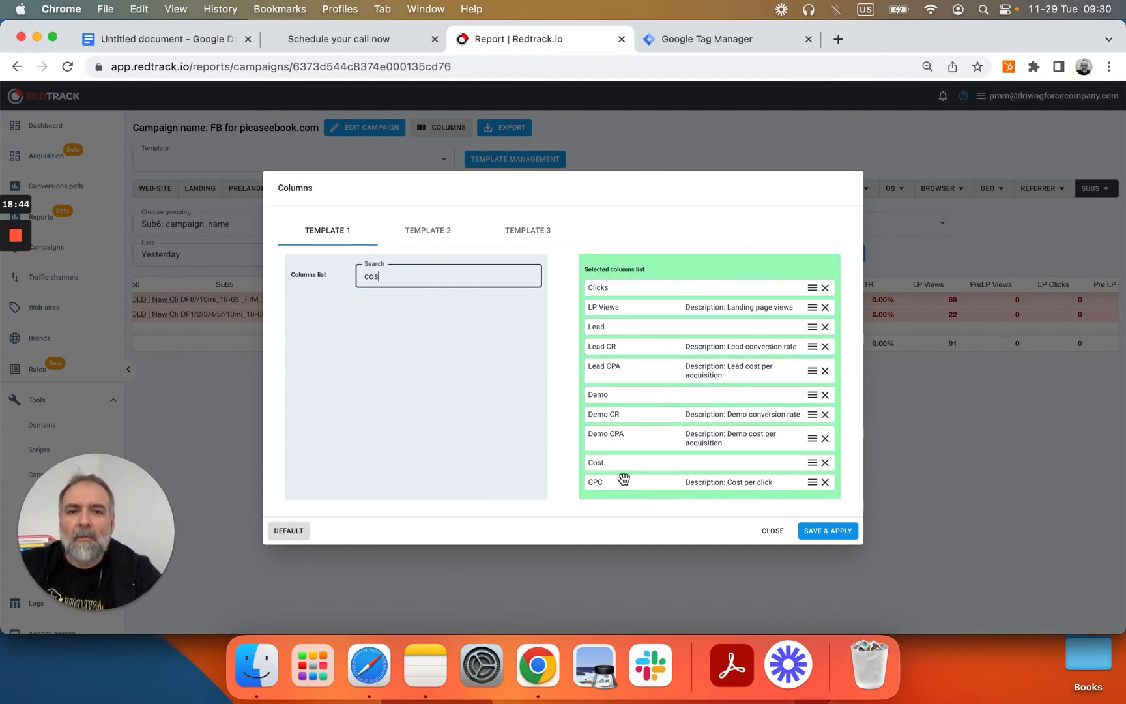
pyautogui.click(835, 534)
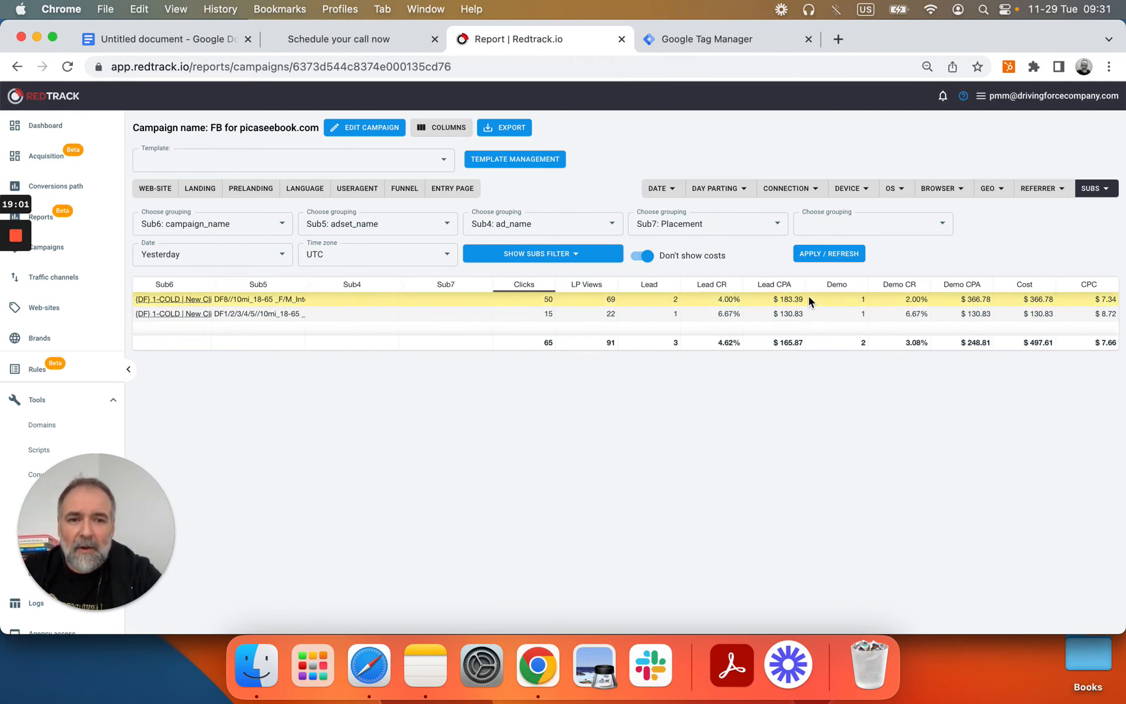
# Step: Turn off 'Don't show costs' and refresh, showing $497.61 total cost
pyautogui.click(645, 256)
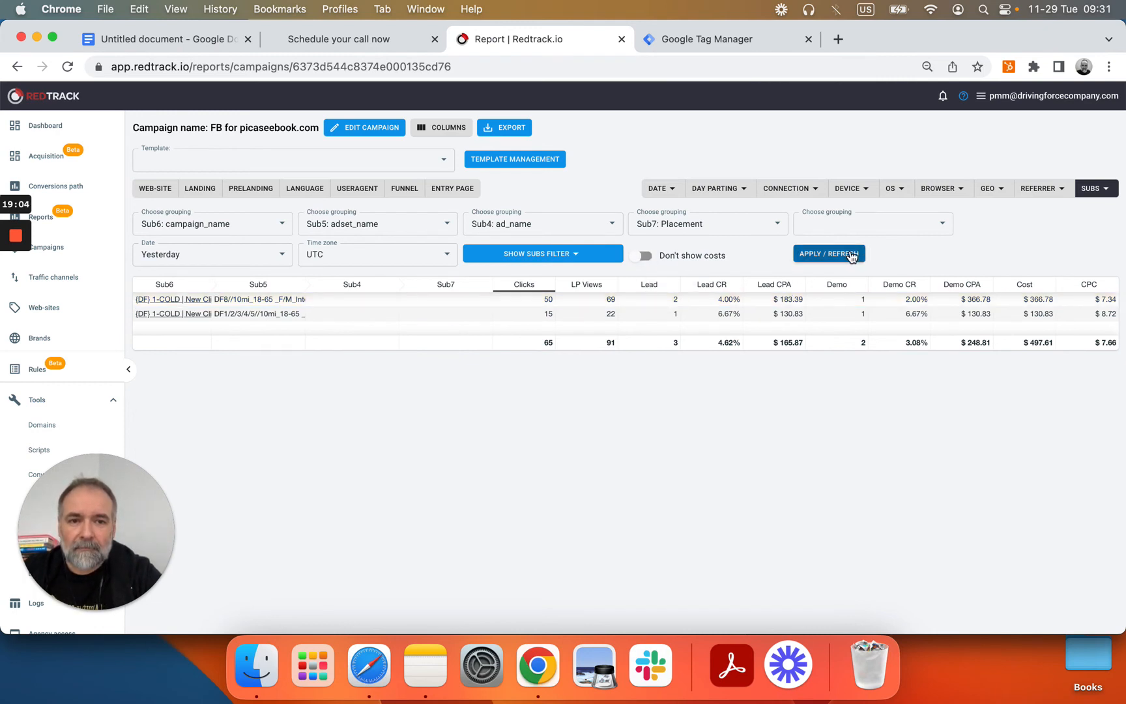
pyautogui.click(850, 256)
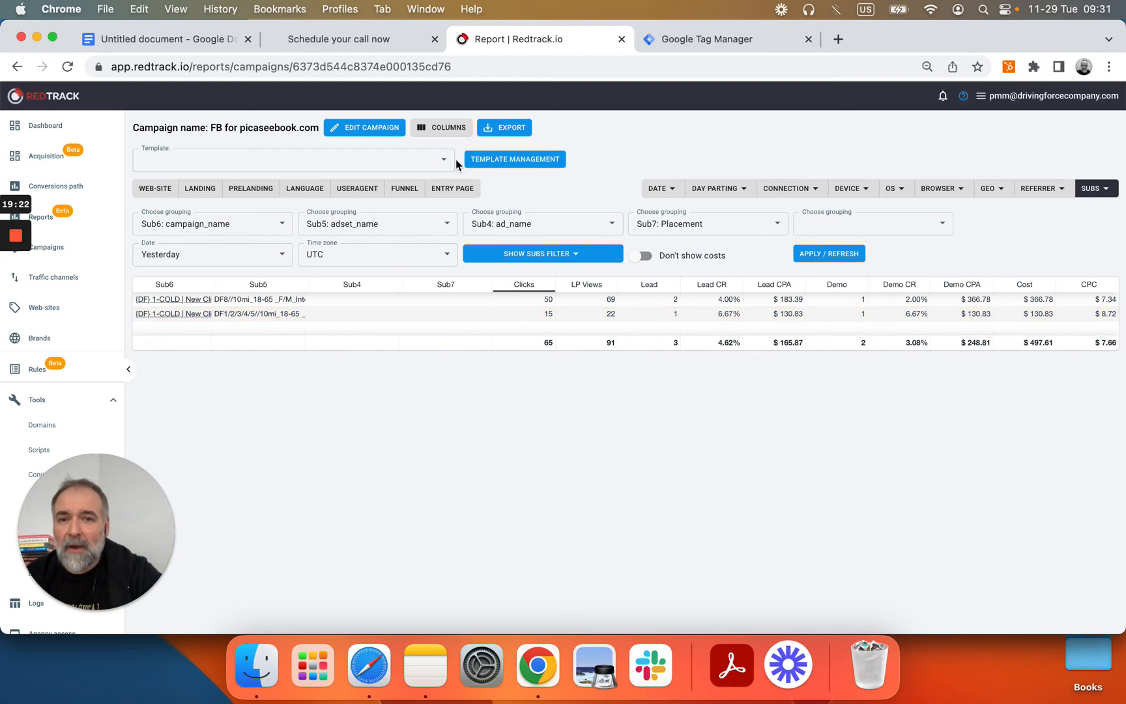
# Step: Save the report as a template titled 'FaceBook default report' and confirm it appears in the Template list
pyautogui.click(491, 163)
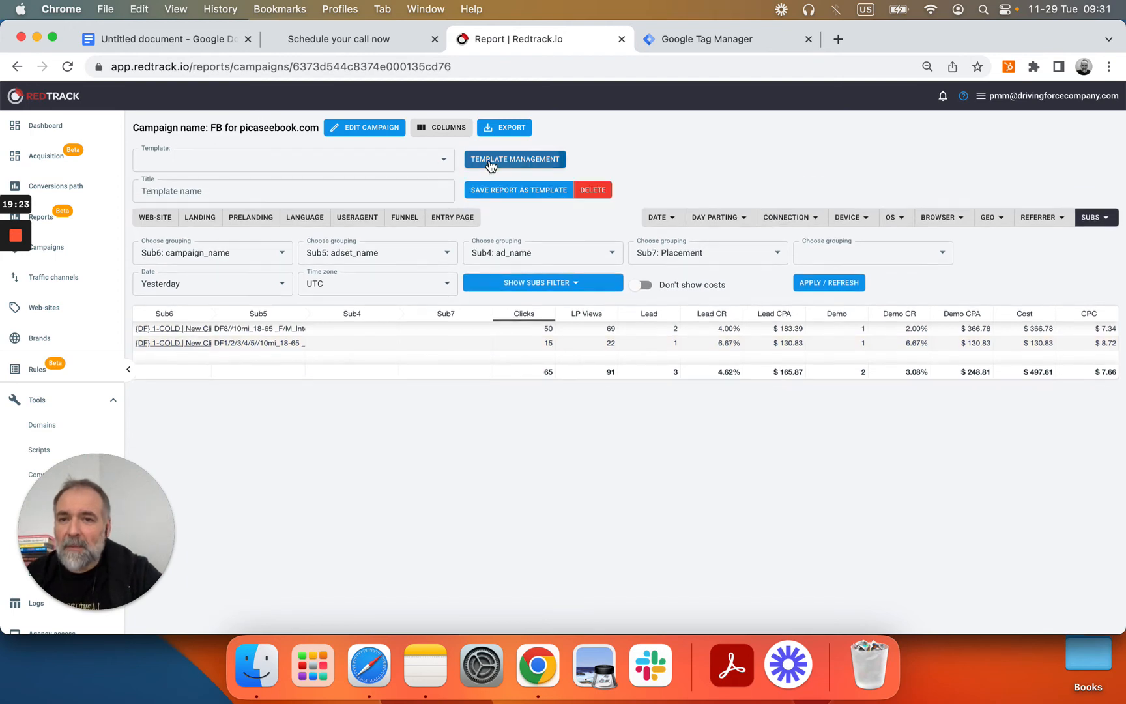
pyautogui.click(277, 191)
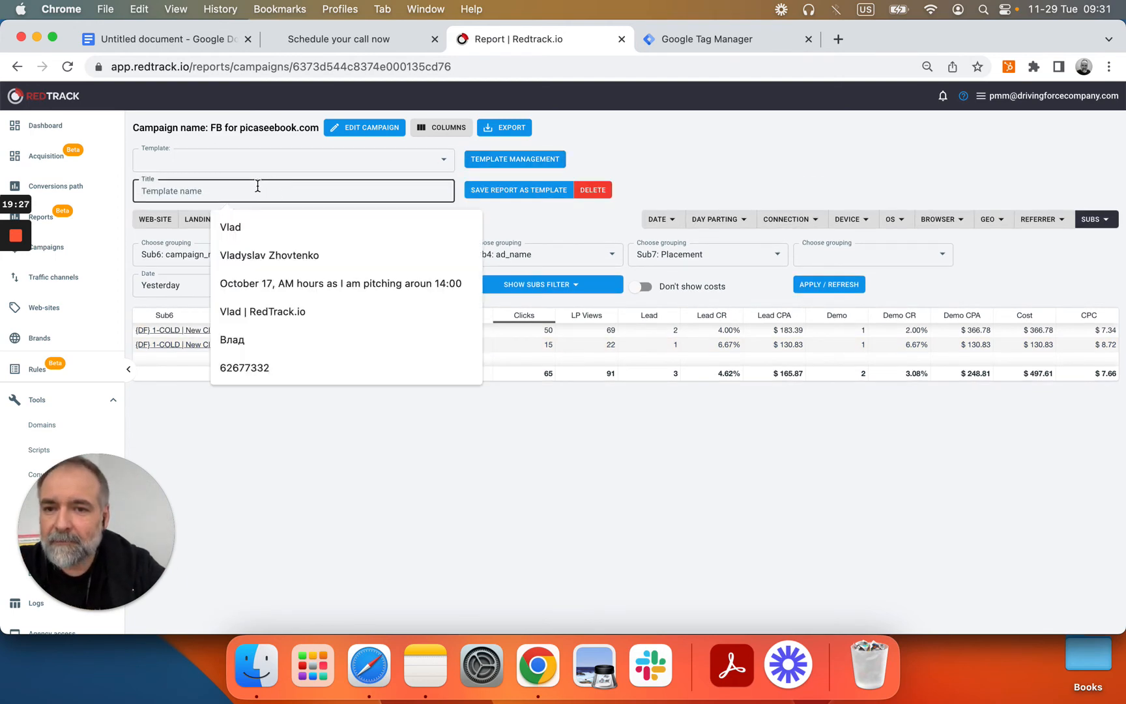
pyautogui.write('Vlad')
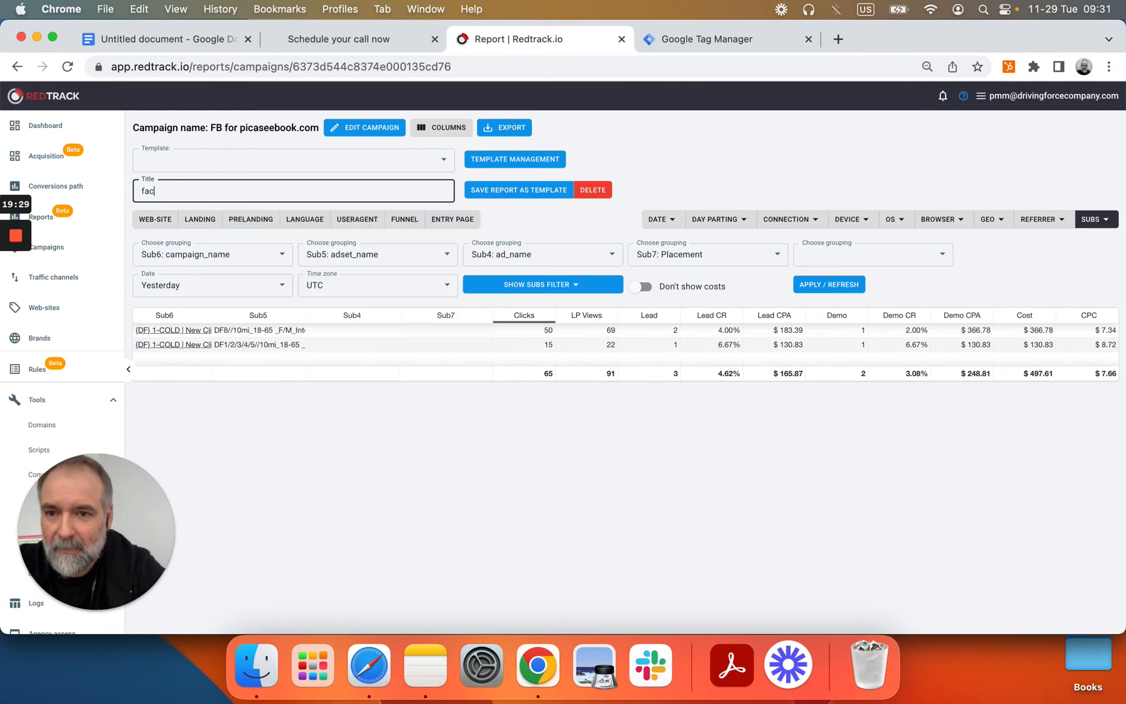
pyautogui.press('BackSpace')
pyautogui.press('BackSpace')
pyautogui.press('BackSpace')
pyautogui.press('BackSpace')
pyautogui.write('Fa')
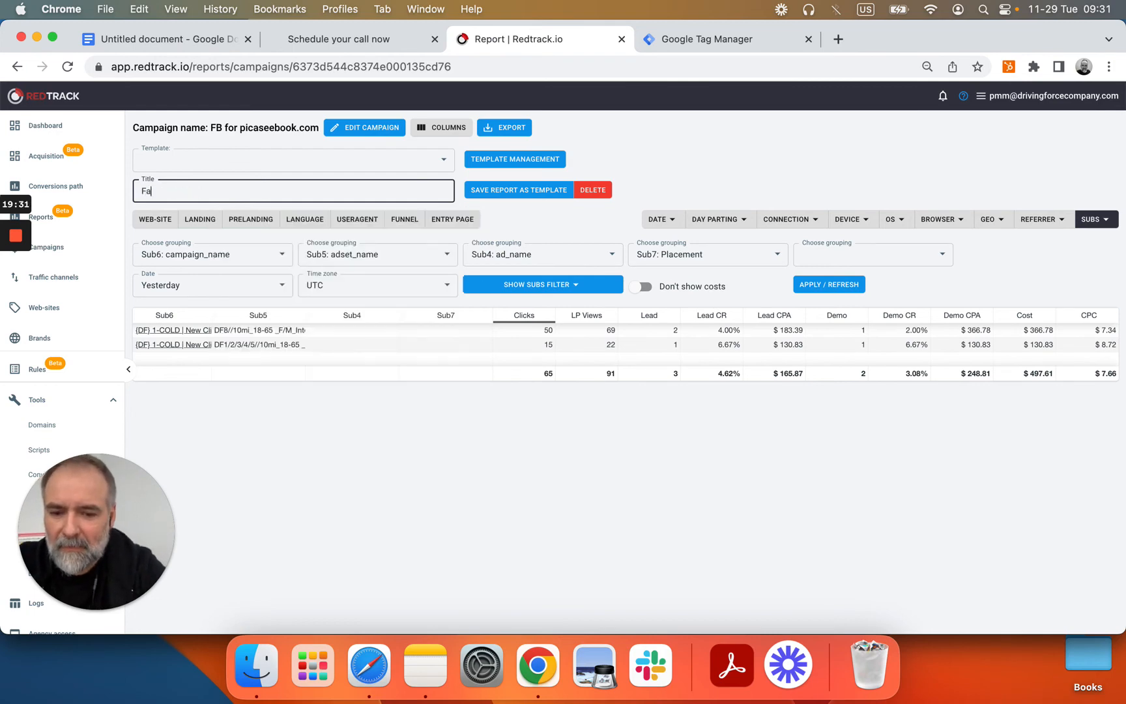
pyautogui.write('ceBook')
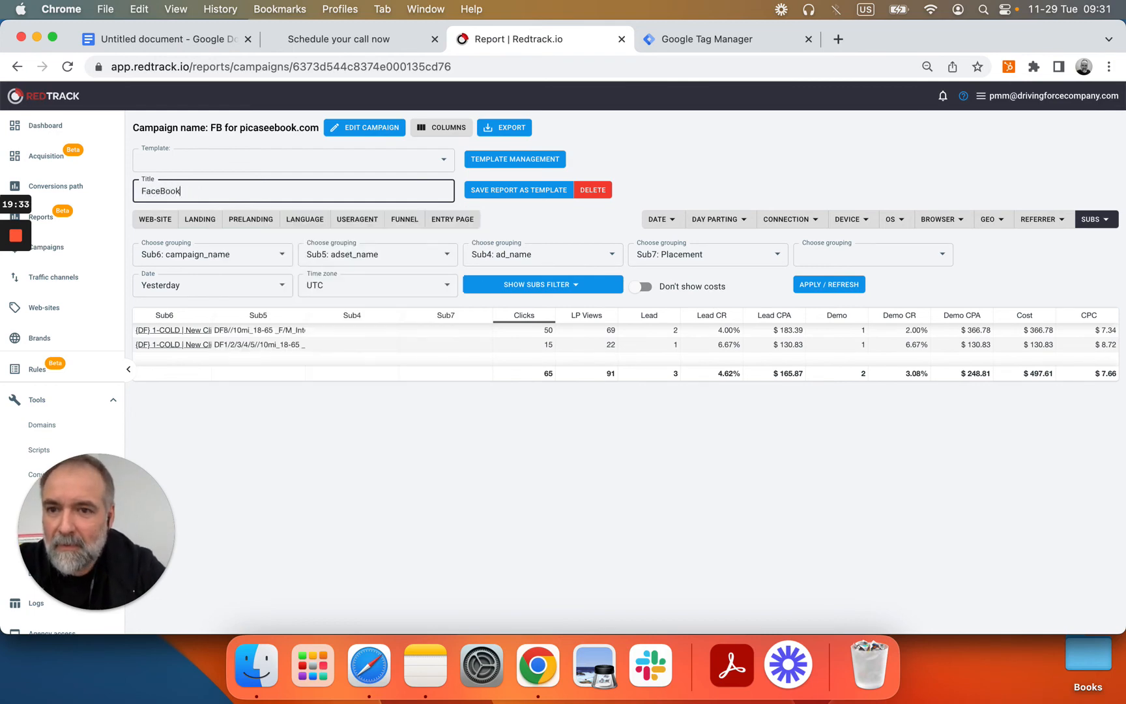
pyautogui.write(' defaul')
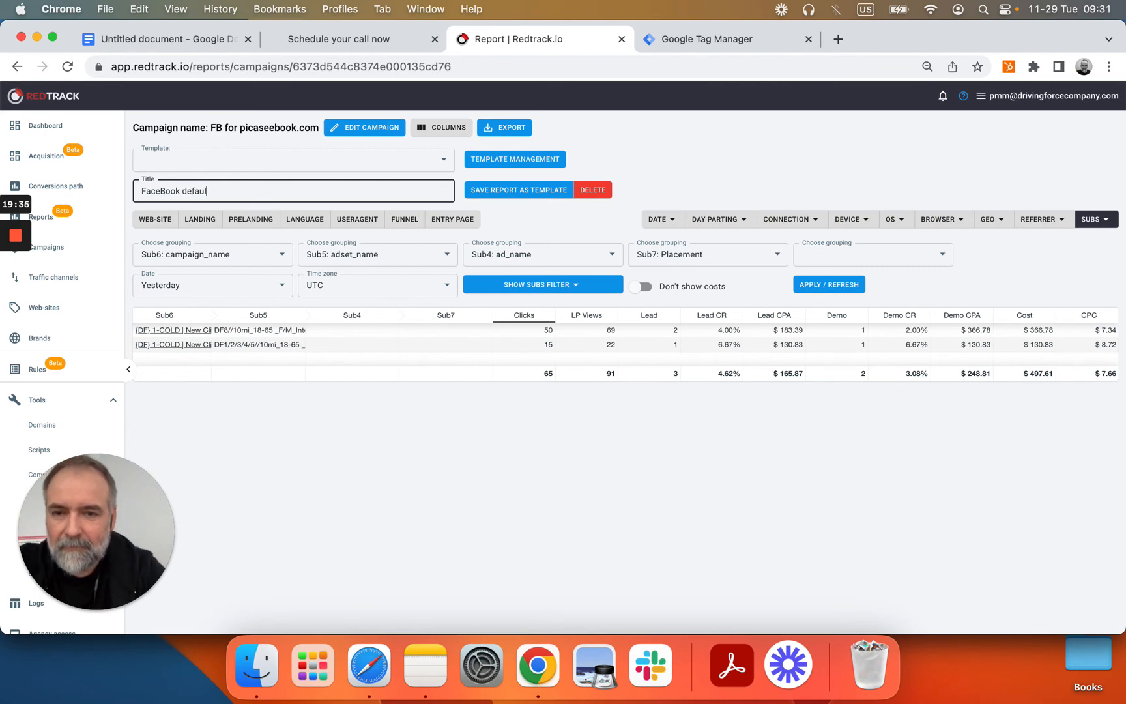
pyautogui.write('t ')
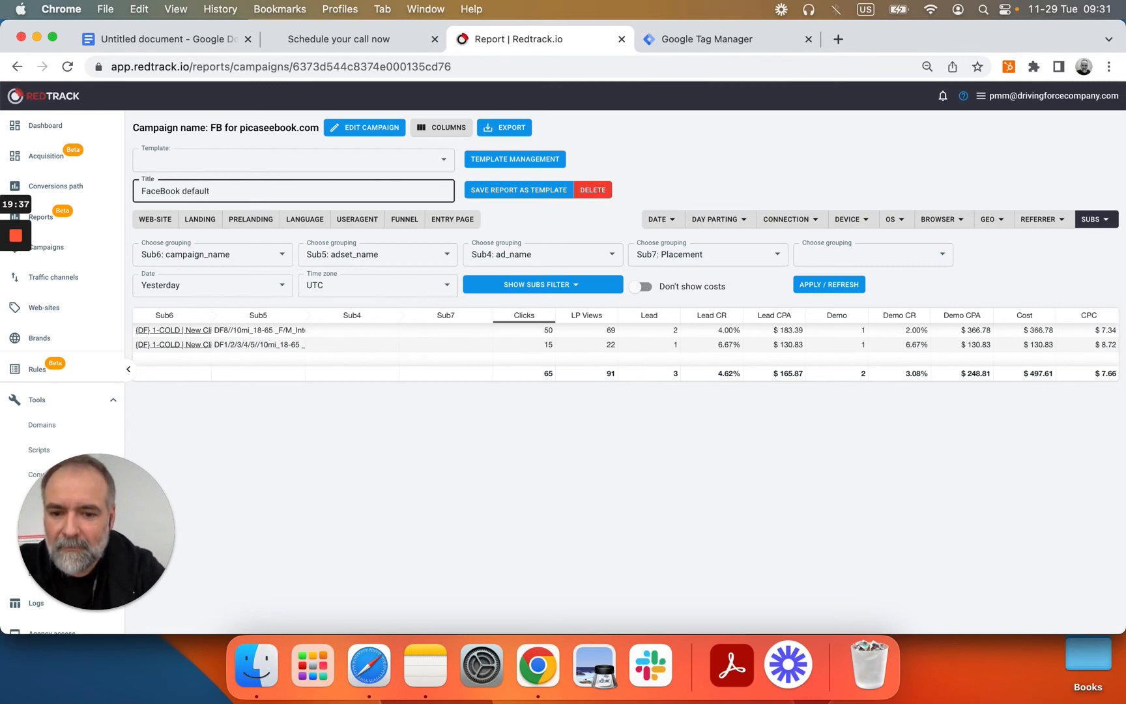
pyautogui.write('report')
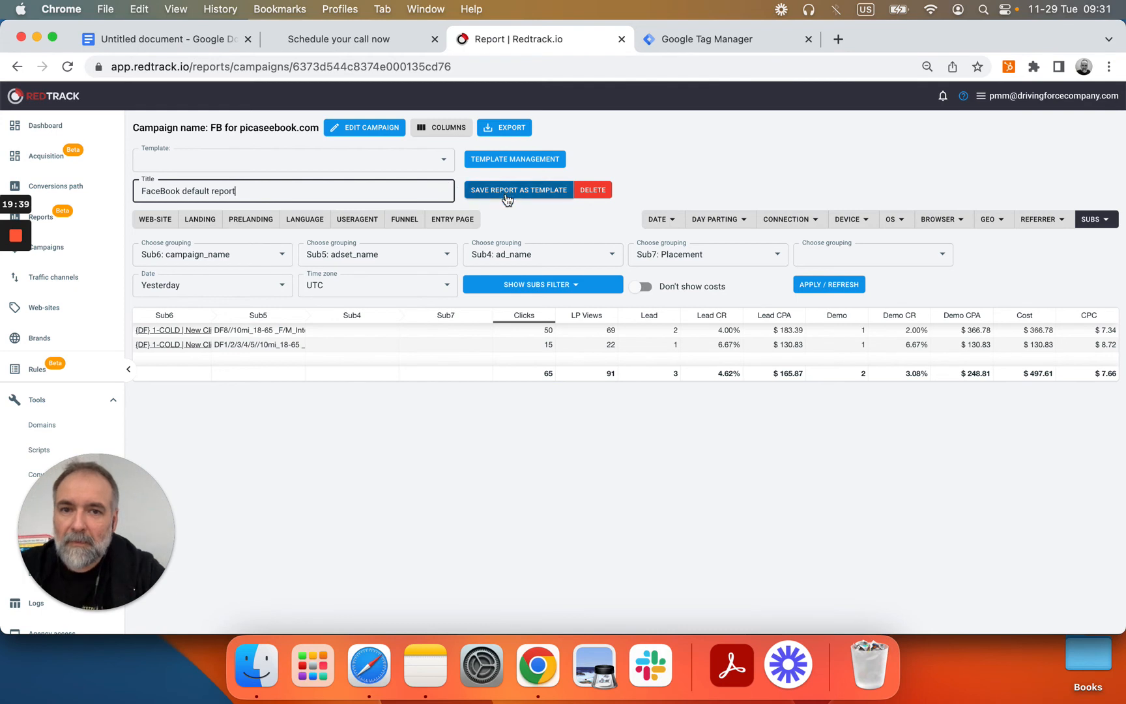
pyautogui.click(507, 198)
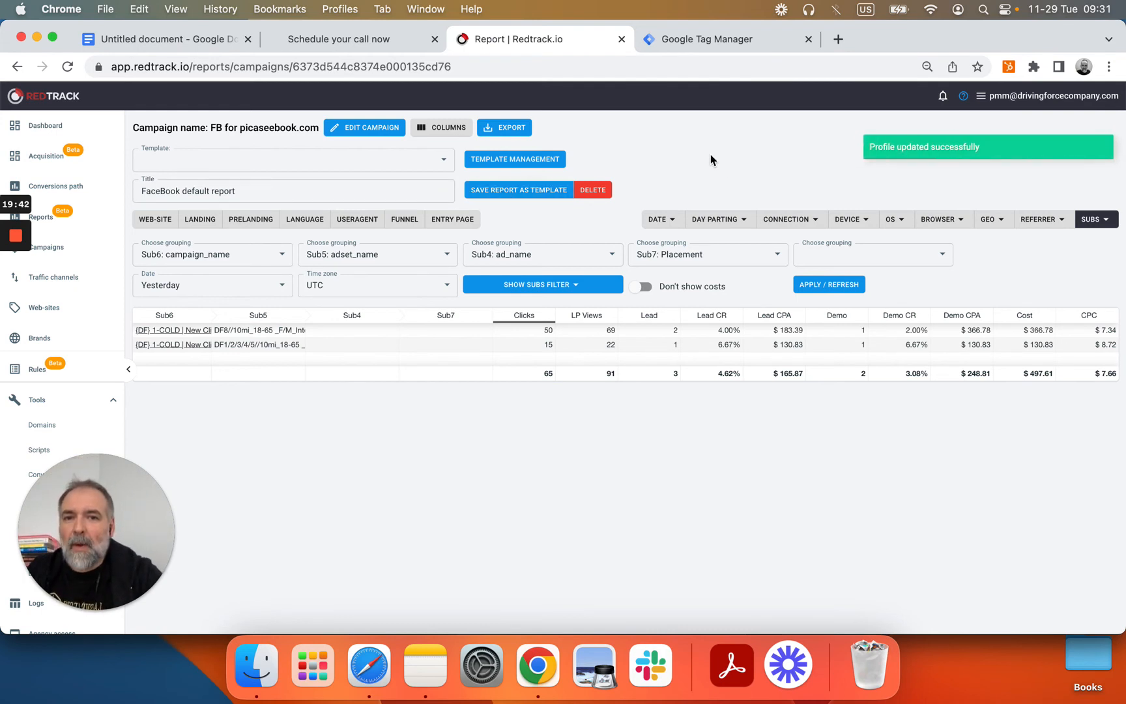
pyautogui.click(439, 161)
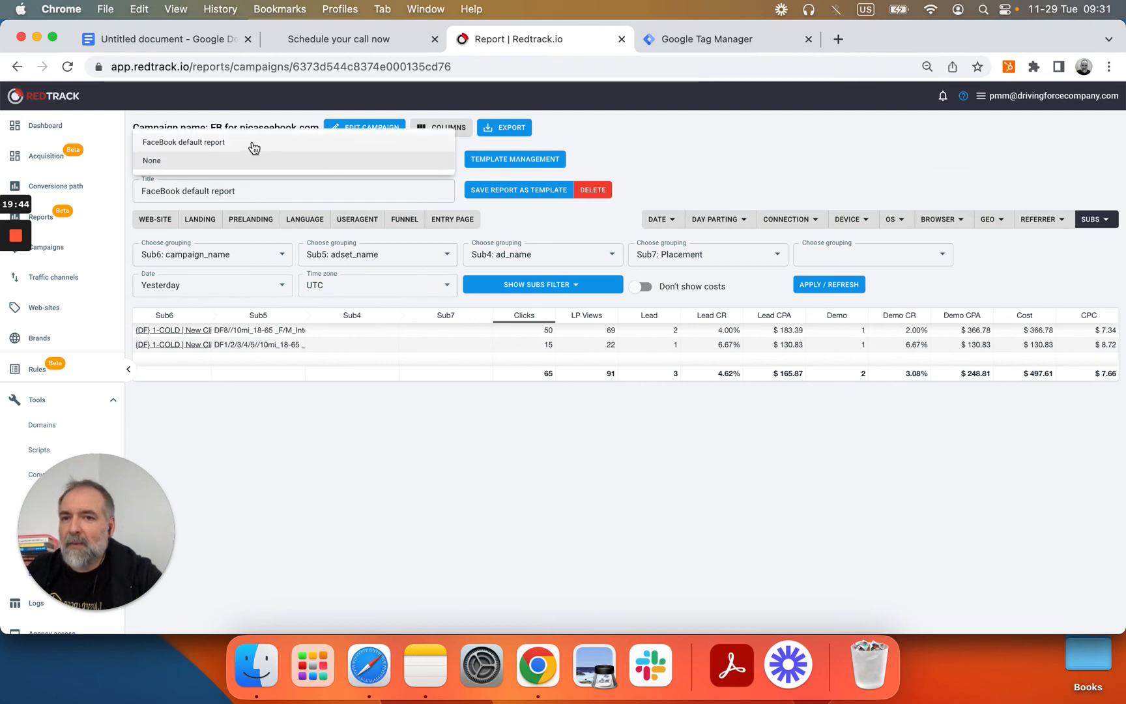
# Step: Expand the first campaign, its DF8 ad set and three ads down to per-placement rows
pyautogui.click(664, 154)
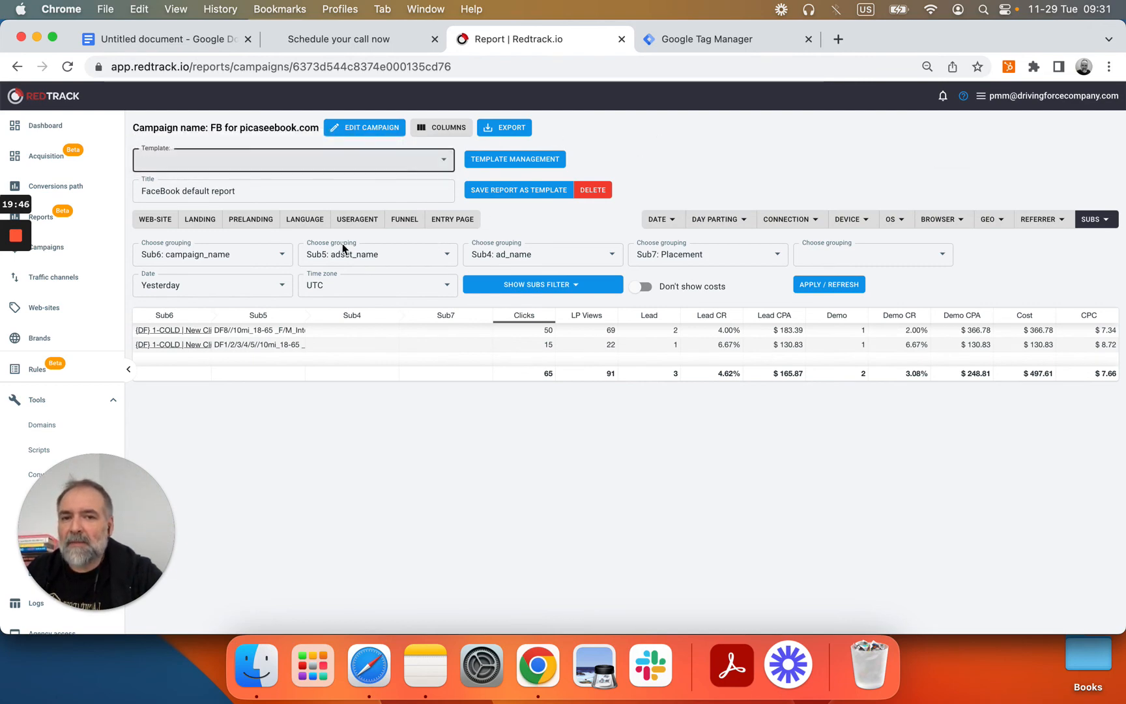
pyautogui.click(142, 330)
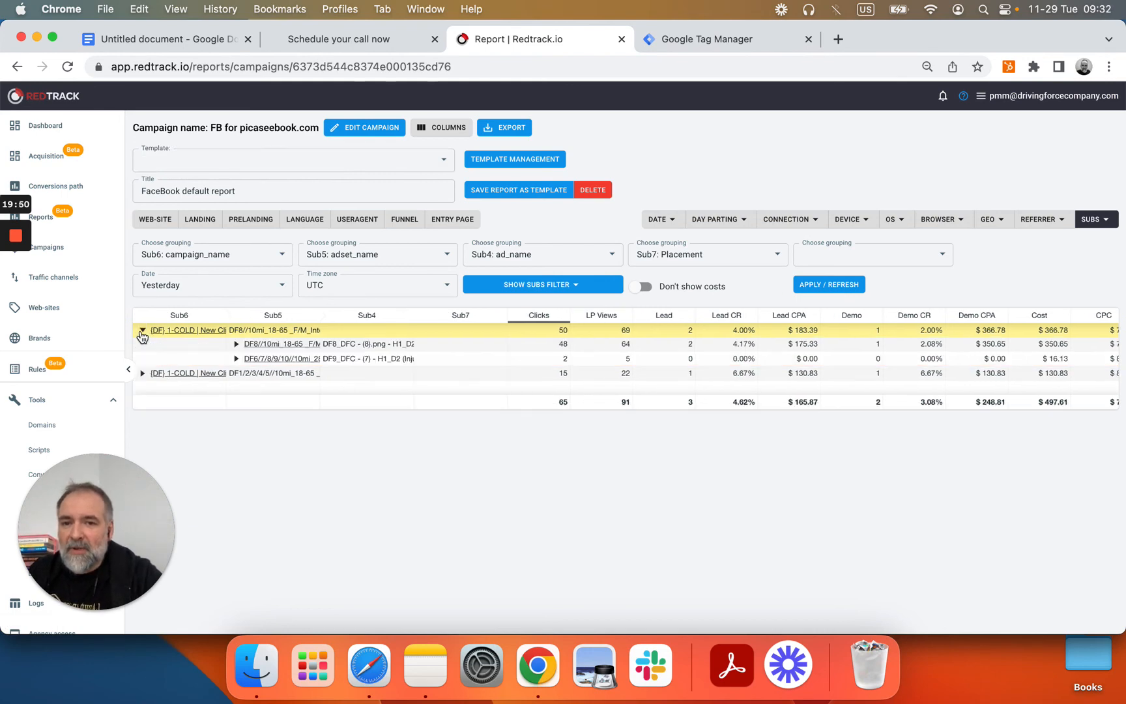
pyautogui.click(236, 344)
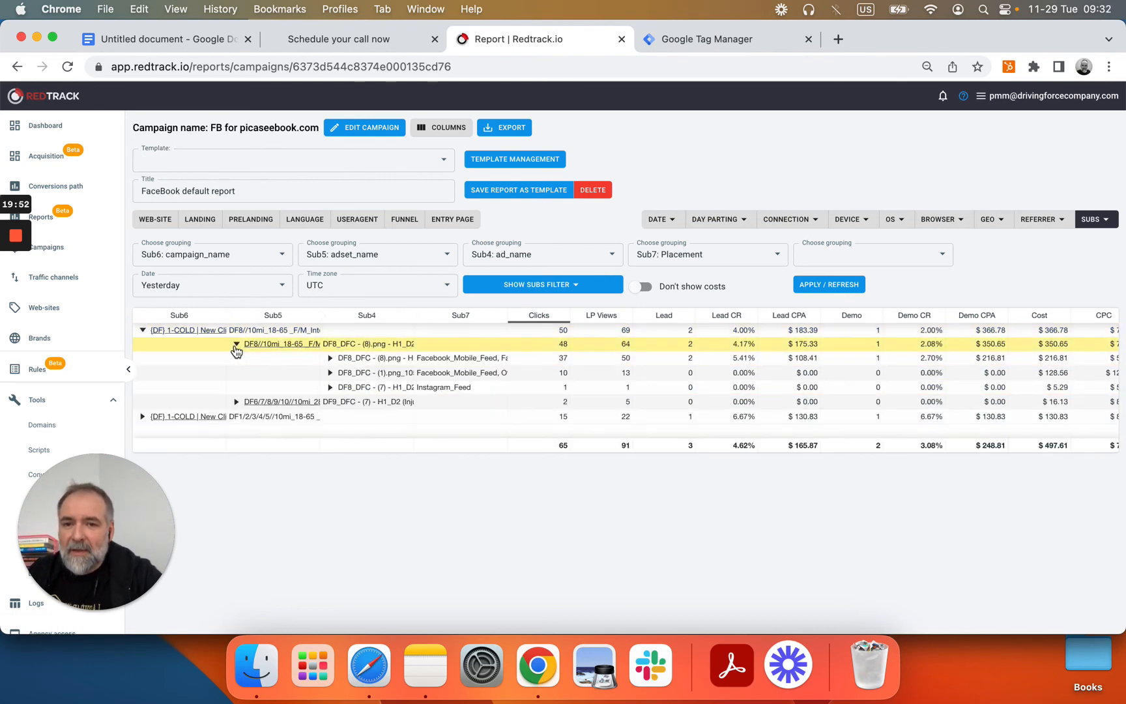
pyautogui.click(330, 359)
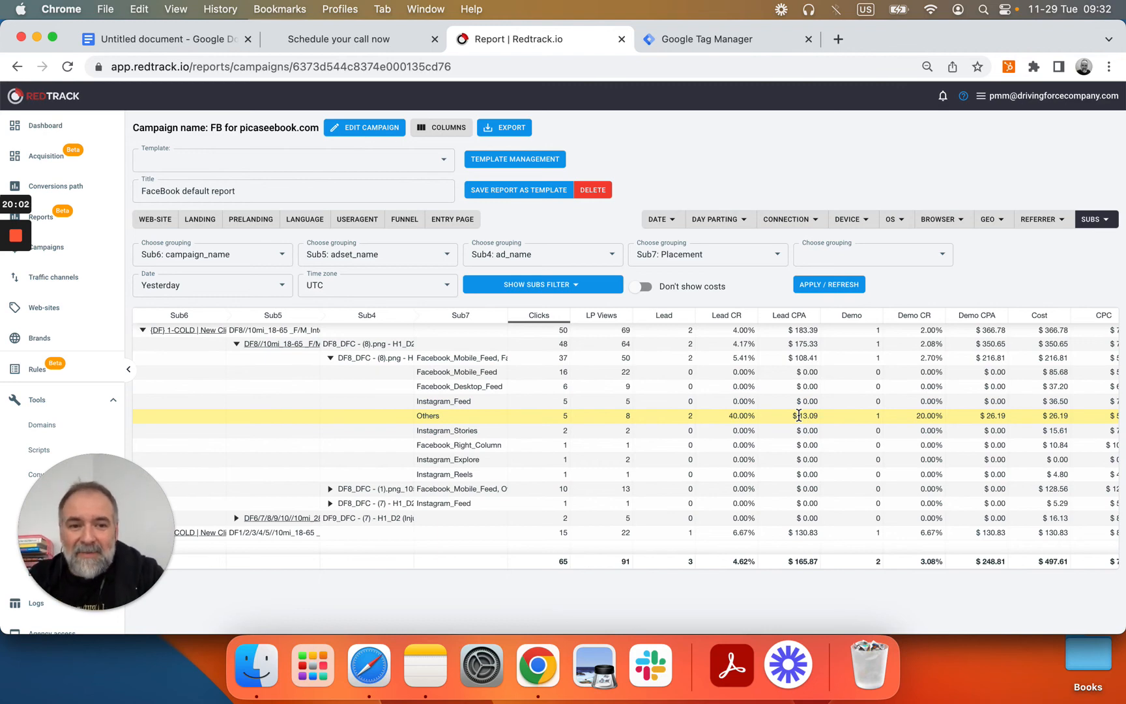
pyautogui.click(330, 489)
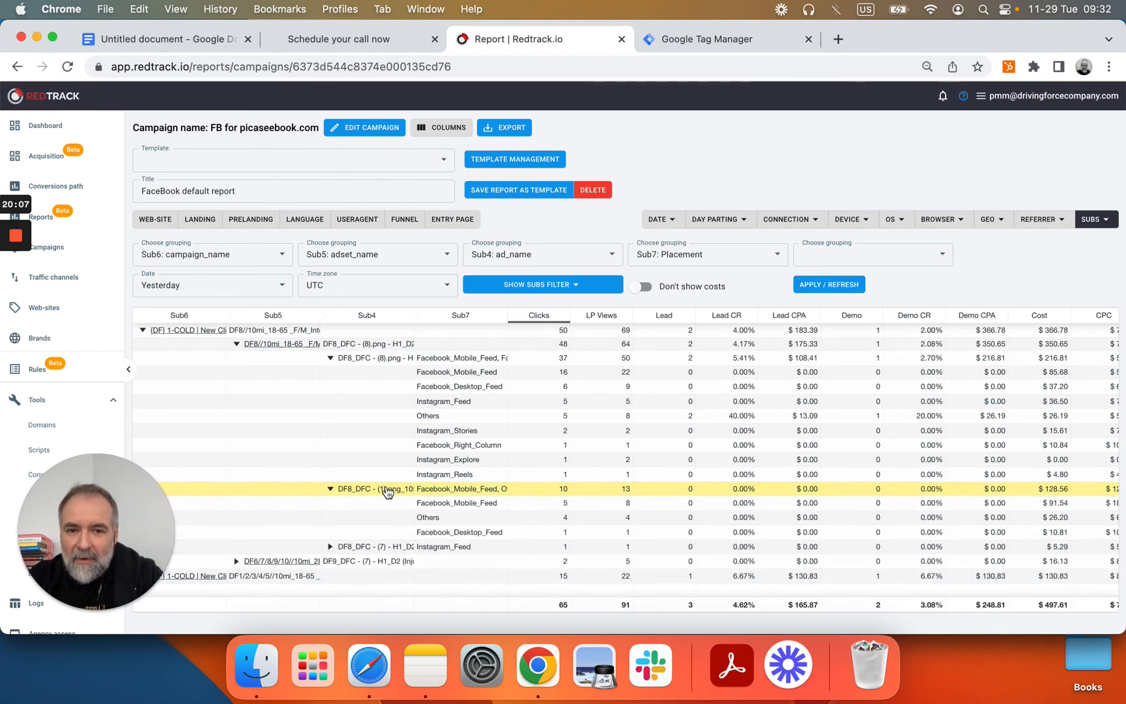
pyautogui.click(331, 547)
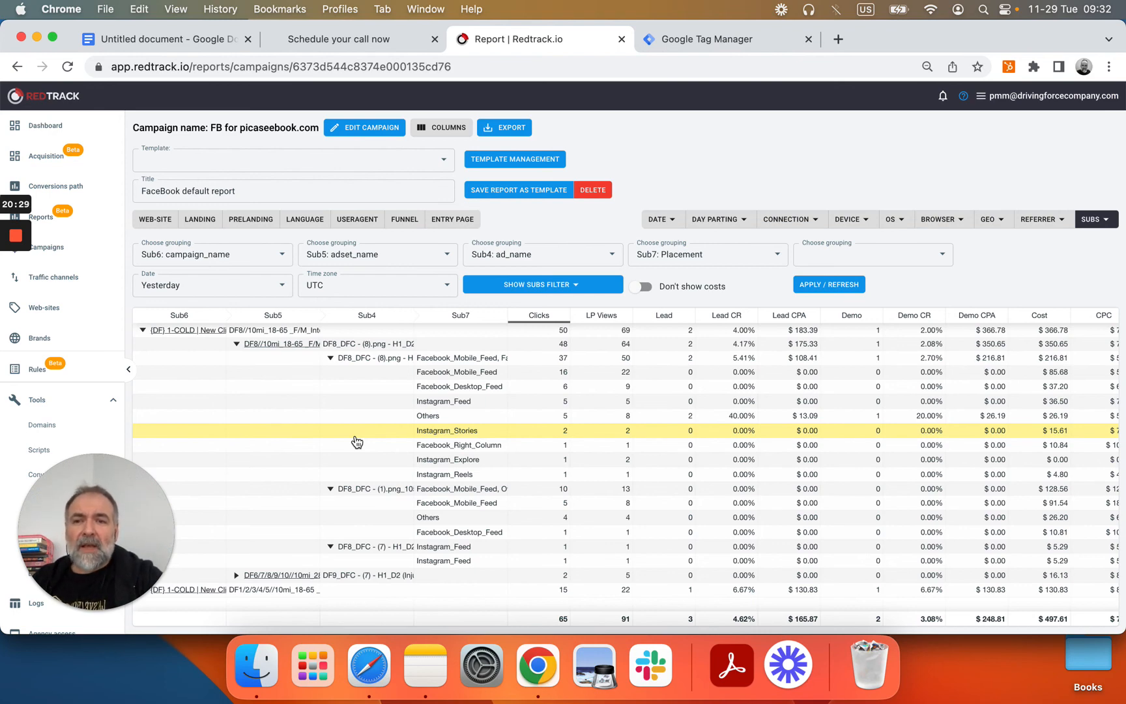
pyautogui.click(58, 186)
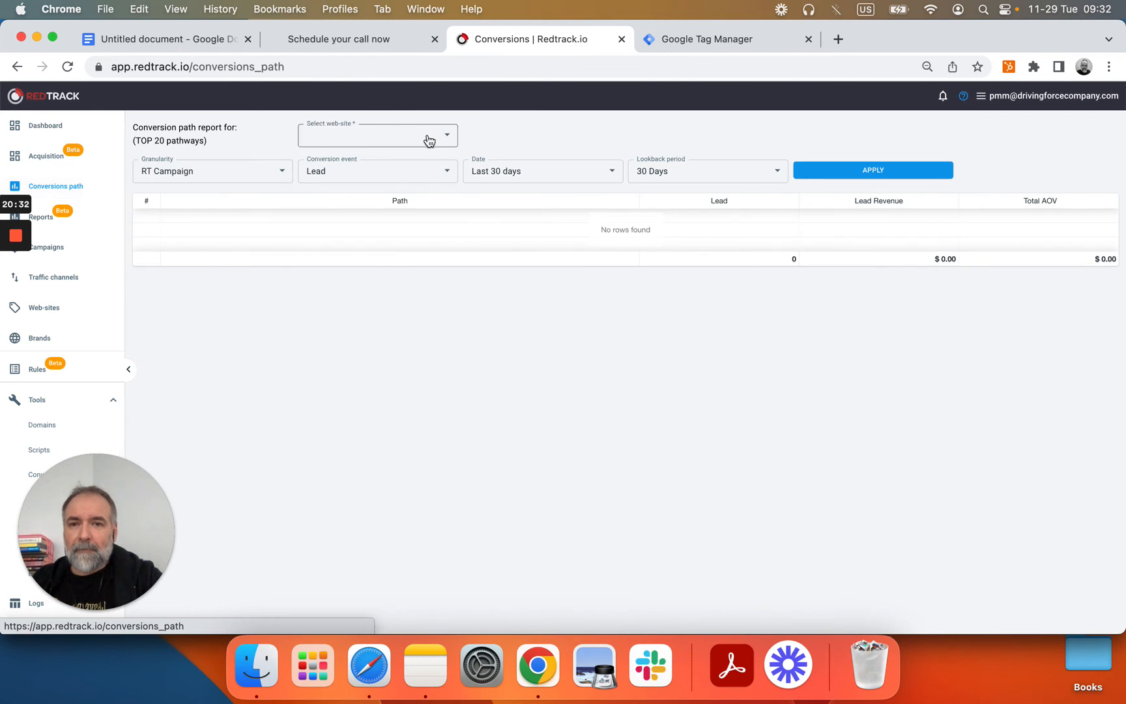
# Step: Run the conversion path report for picaseebook.com: Last 7 days, 30-day lookback, grouped by Campaign
pyautogui.click(429, 140)
pyautogui.click(421, 139)
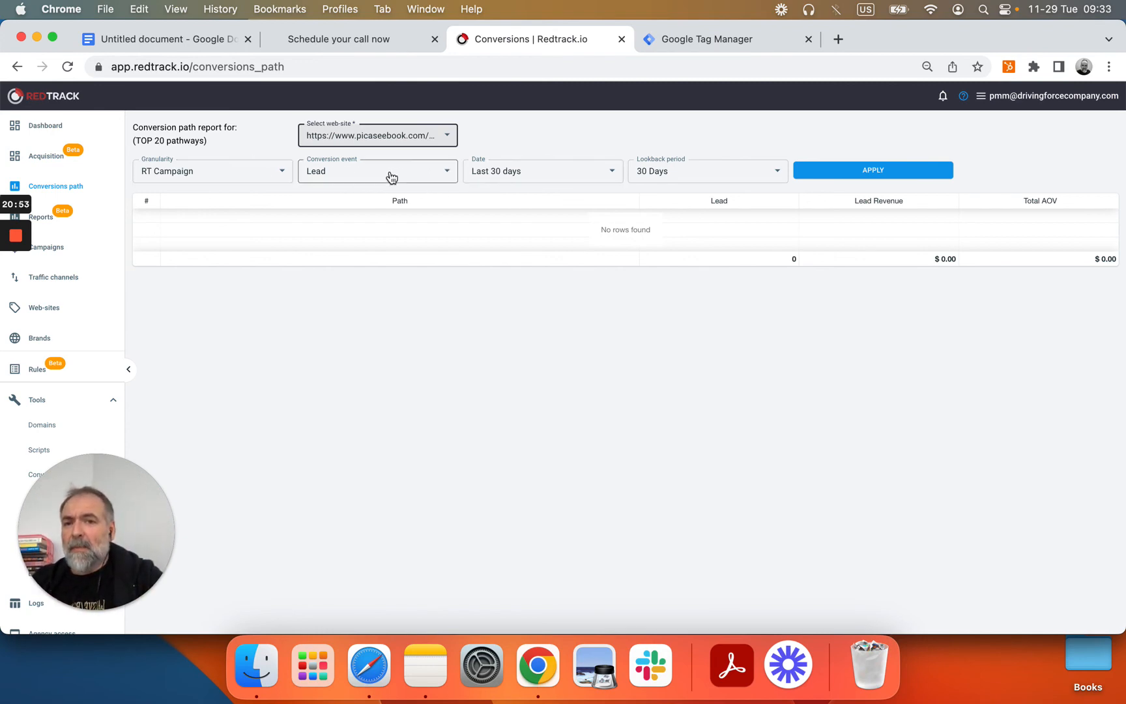
pyautogui.click(518, 176)
pyautogui.click(516, 183)
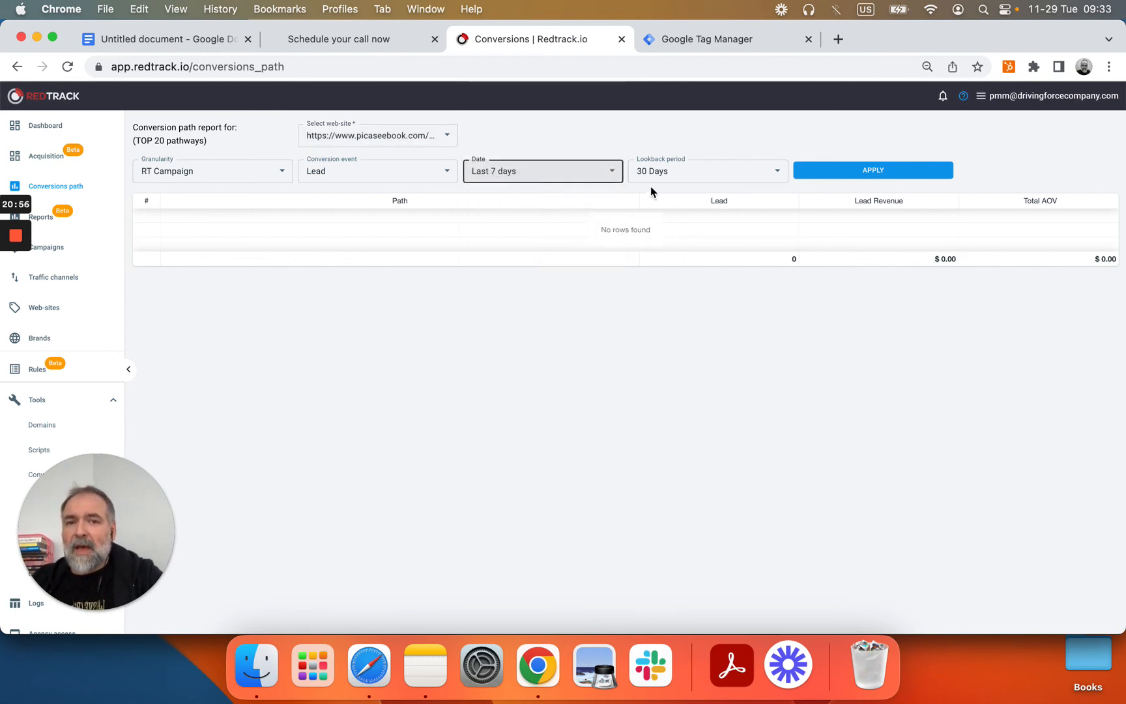
pyautogui.click(673, 182)
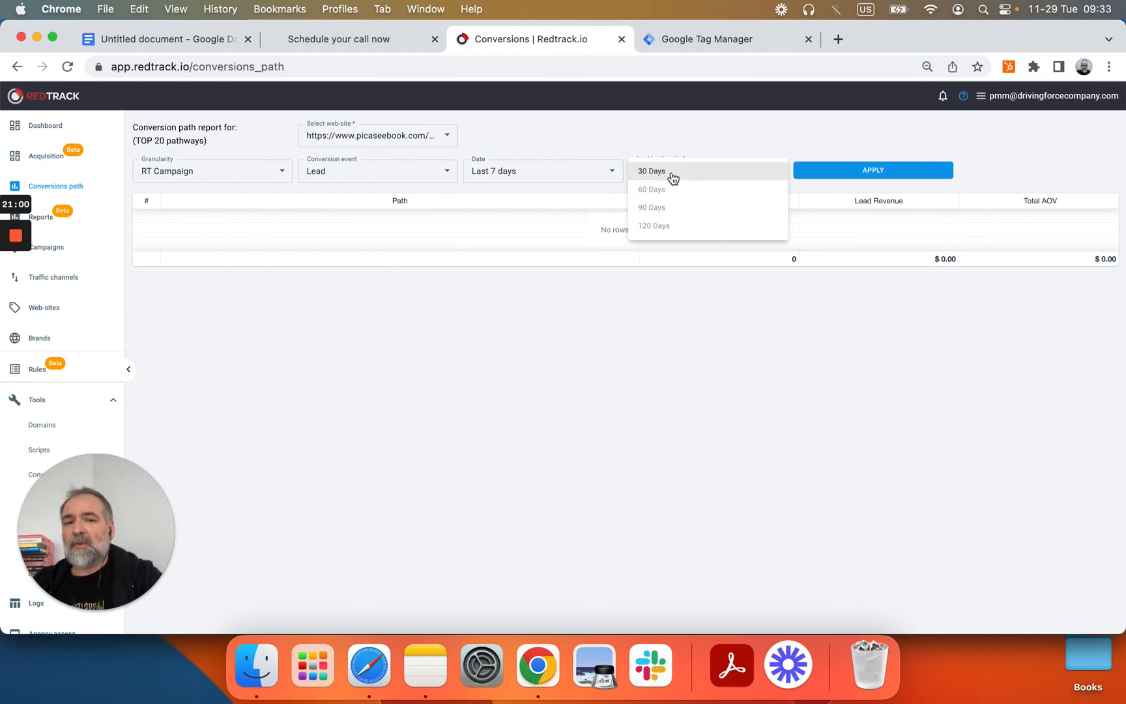
pyautogui.click(684, 176)
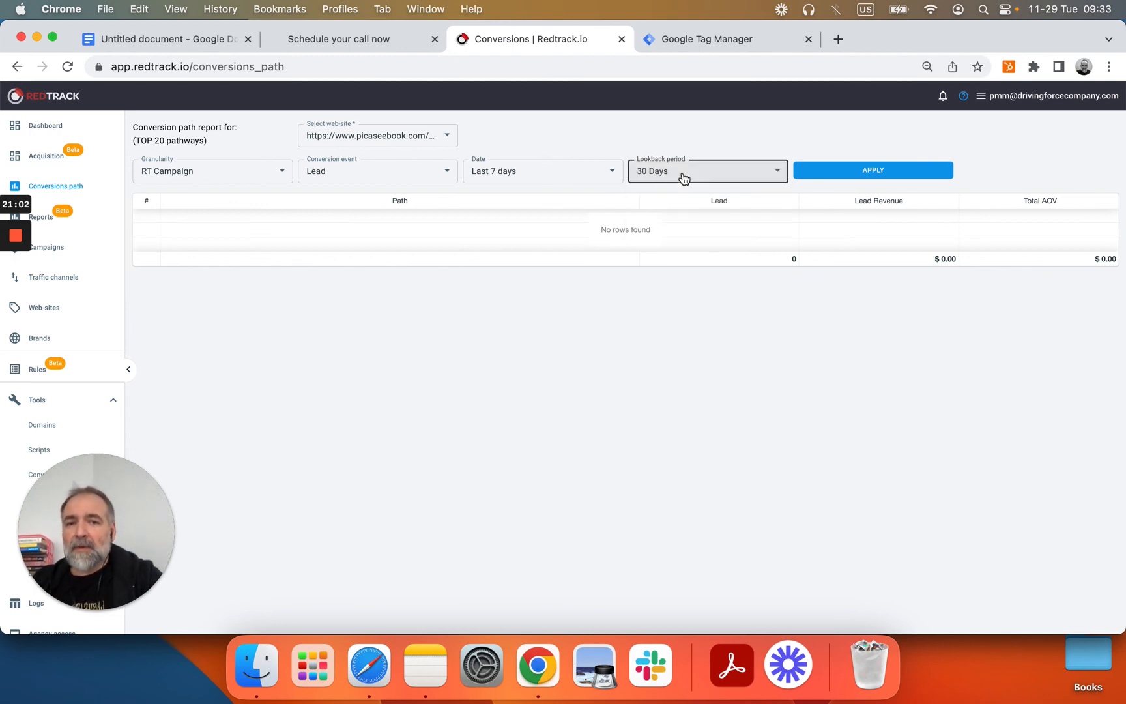
pyautogui.click(217, 174)
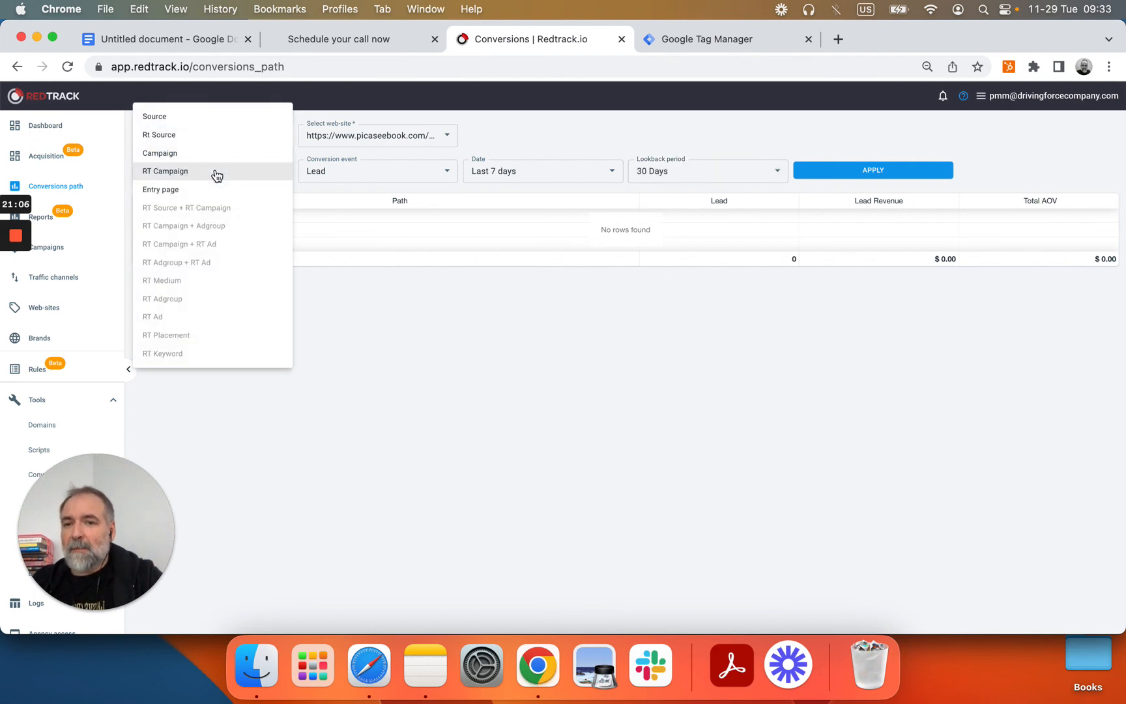
pyautogui.click(180, 159)
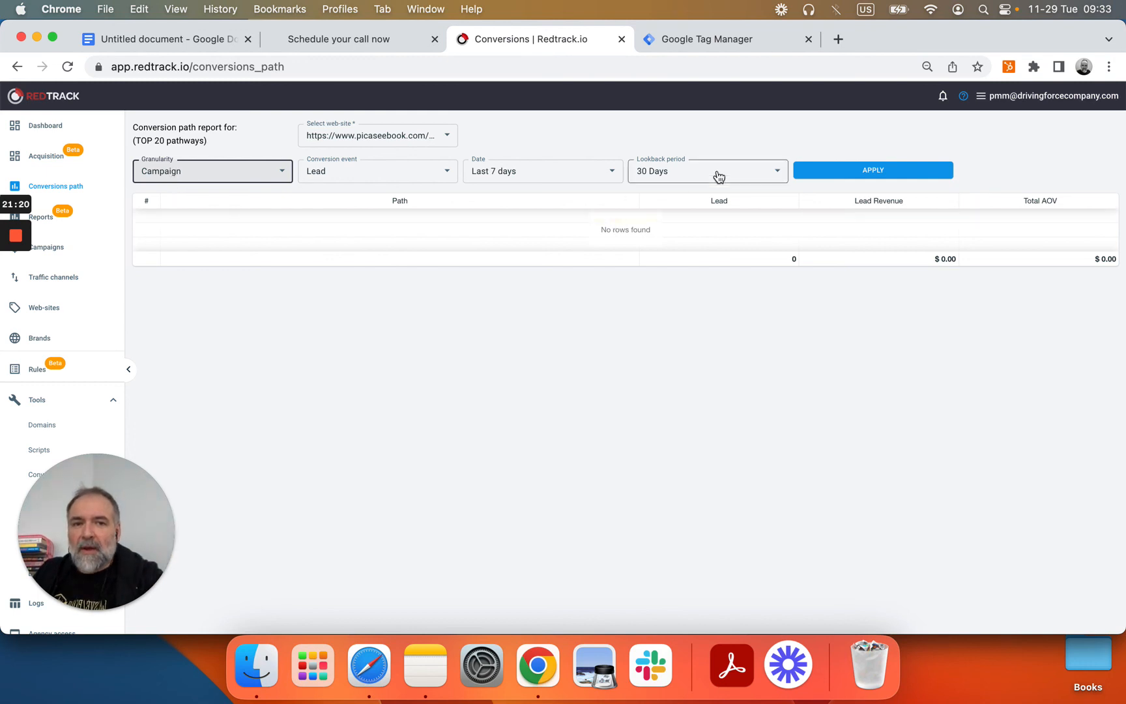
pyautogui.click(867, 172)
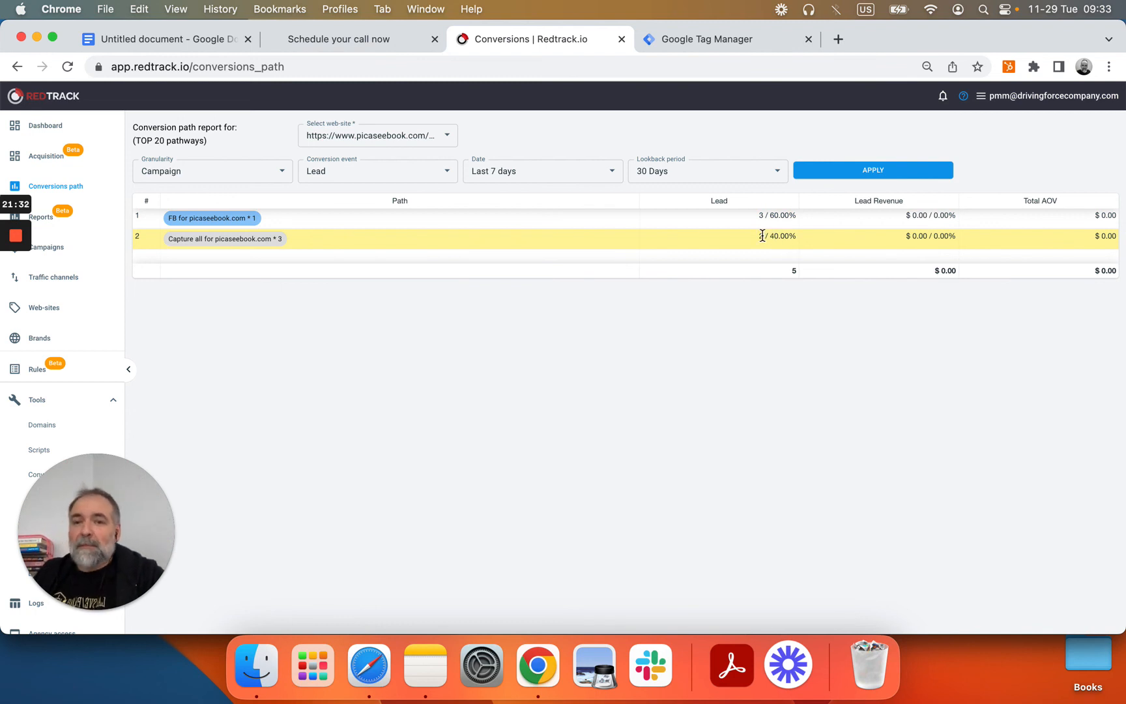
# Step: Regroup the lead paths by RT Campaign and rerun, showing three pathways including Google Search
pyautogui.click(269, 172)
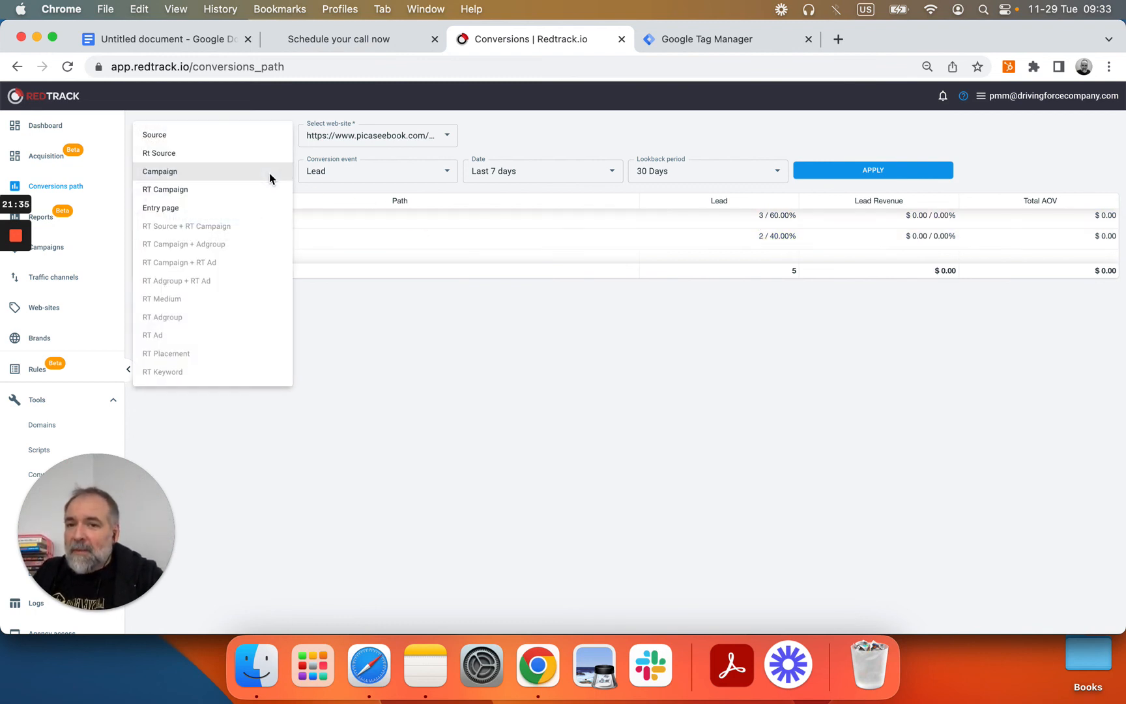
pyautogui.click(231, 189)
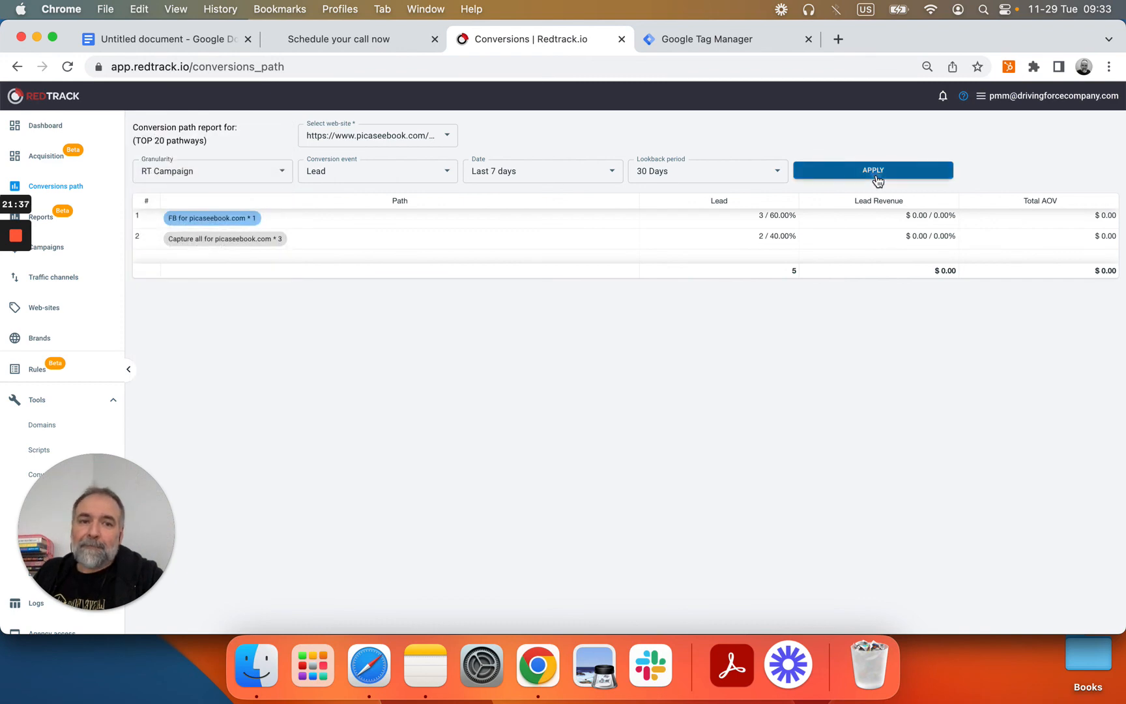
pyautogui.click(878, 180)
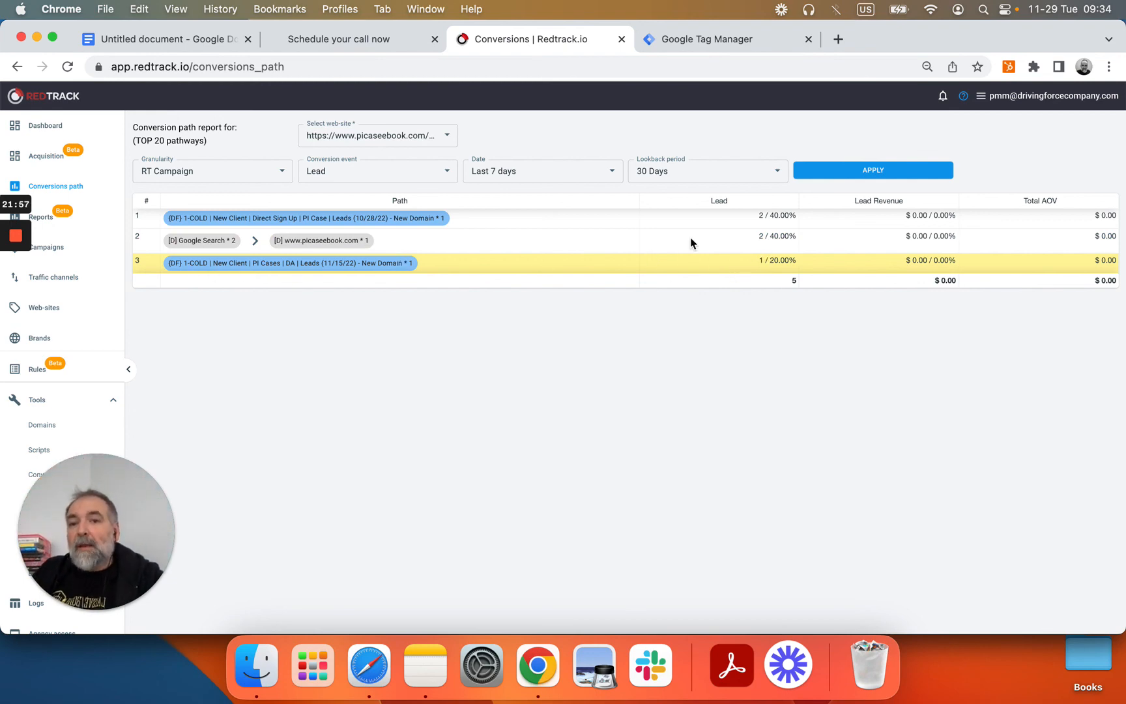
pyautogui.click(279, 182)
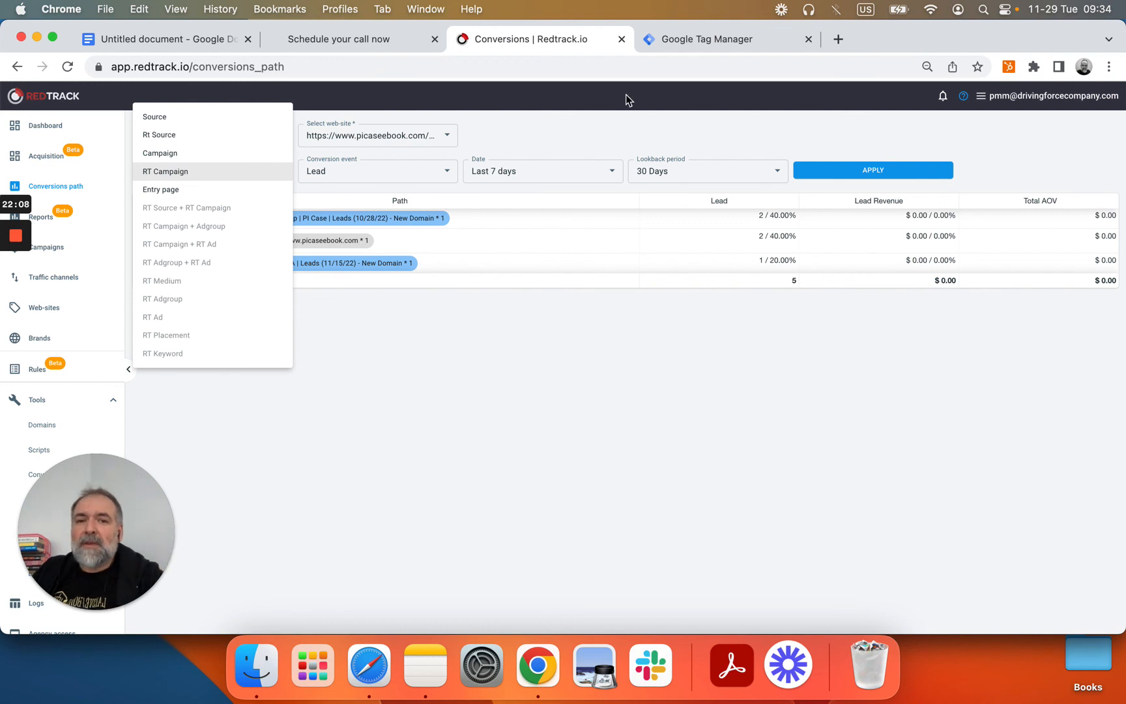
pyautogui.click(607, 135)
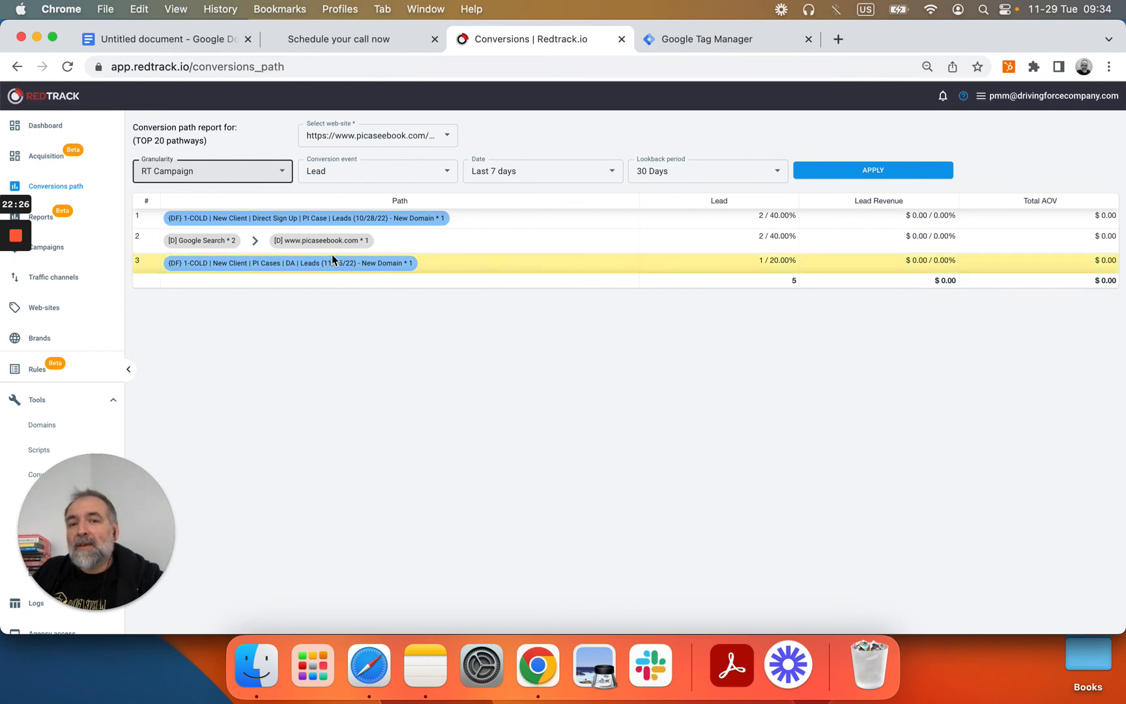
# Step: Switch the conversion event to Demo and rerun, keeping the Last 7 days range
pyautogui.click(440, 166)
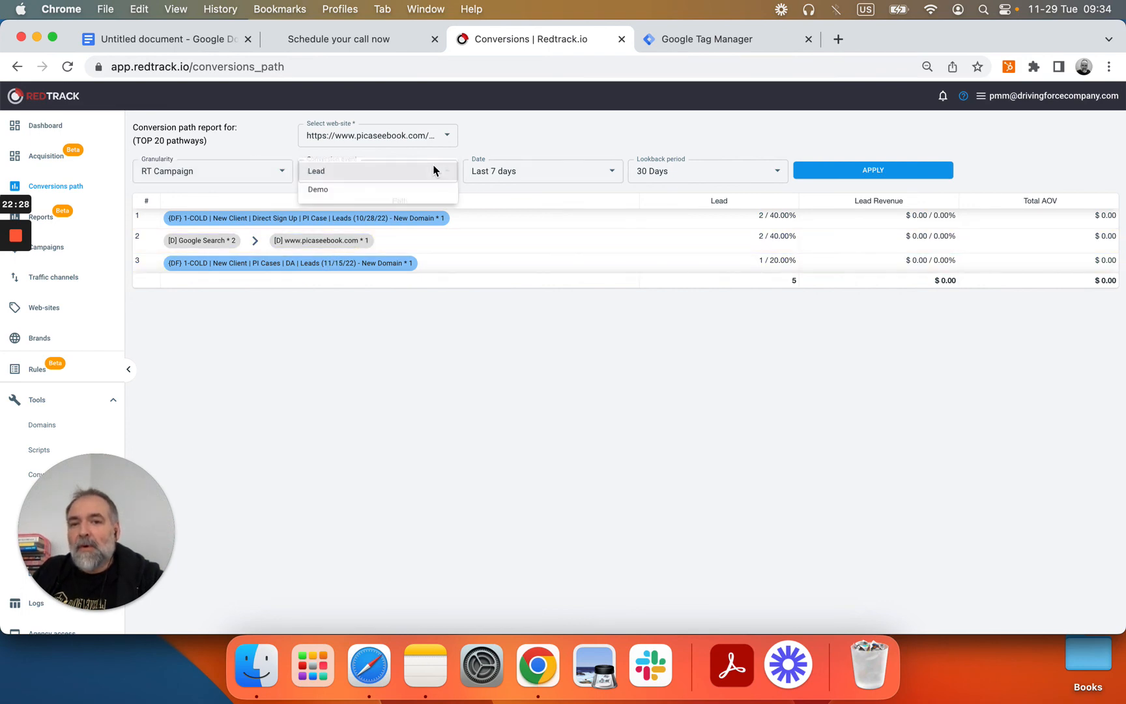
pyautogui.click(406, 187)
pyautogui.click(823, 172)
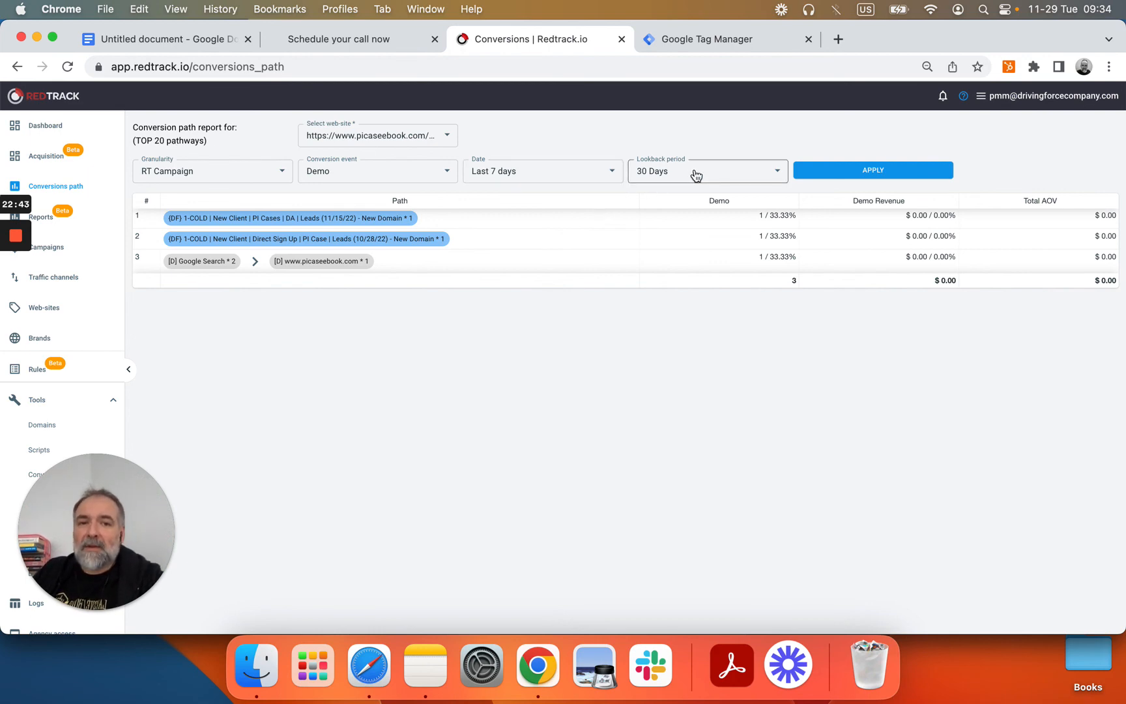
pyautogui.click(572, 176)
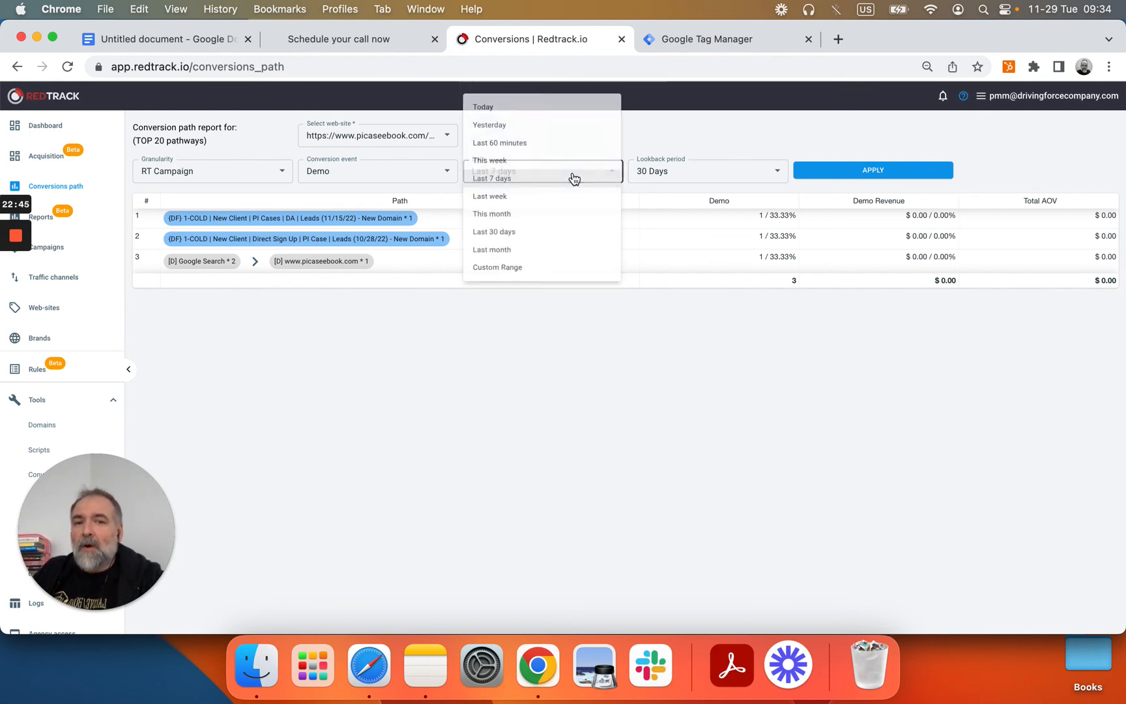
pyautogui.click(574, 178)
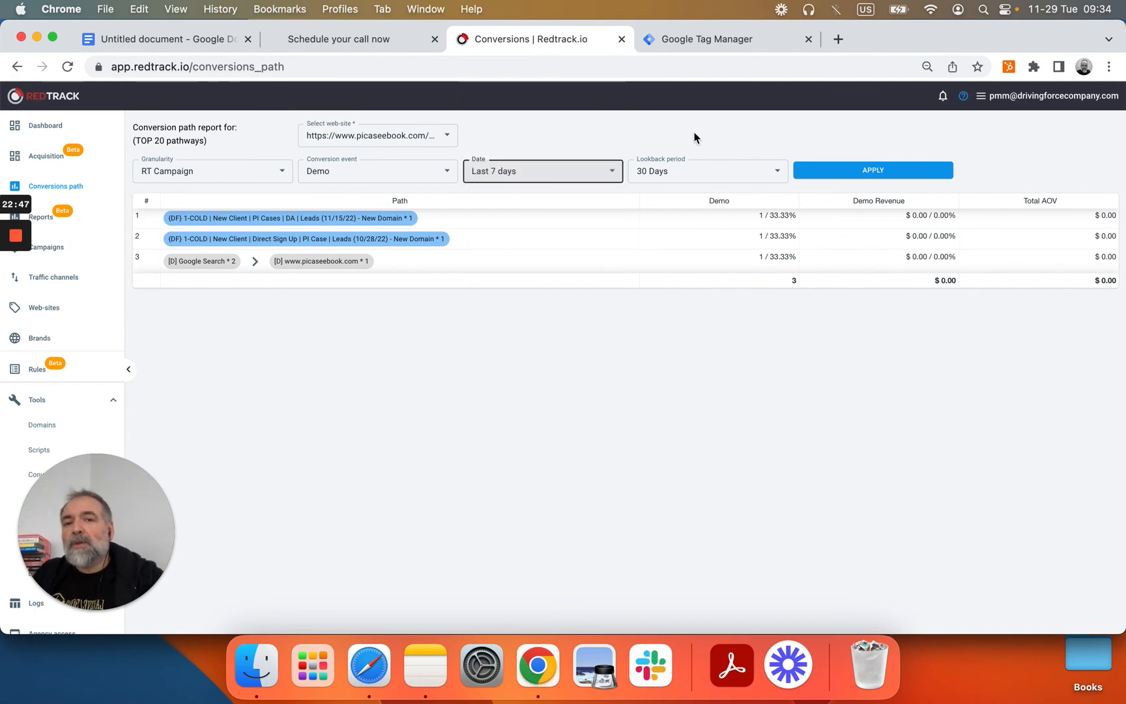